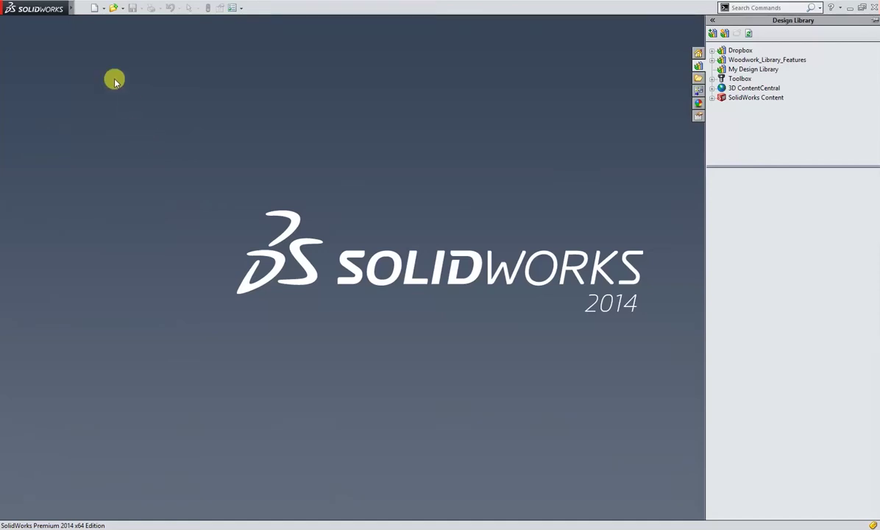
Create a new blank Part document, Part1.
left_click(95, 9)
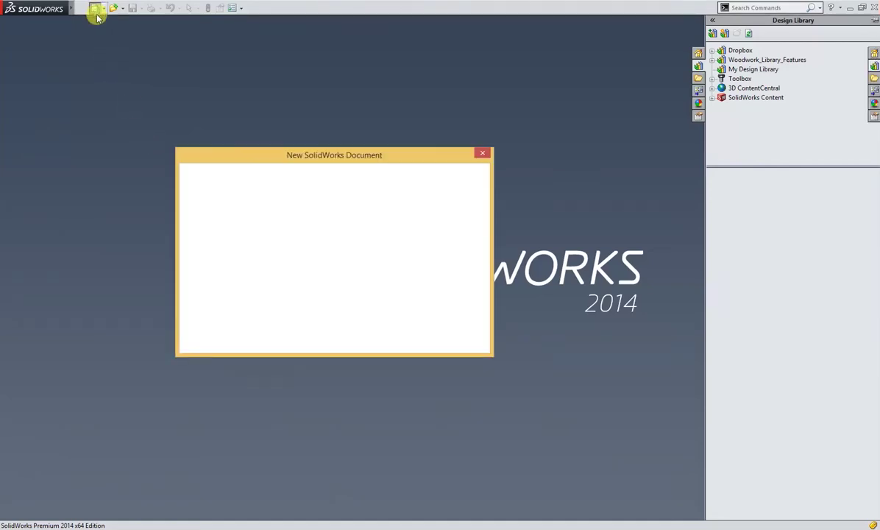
left_click(371, 340)
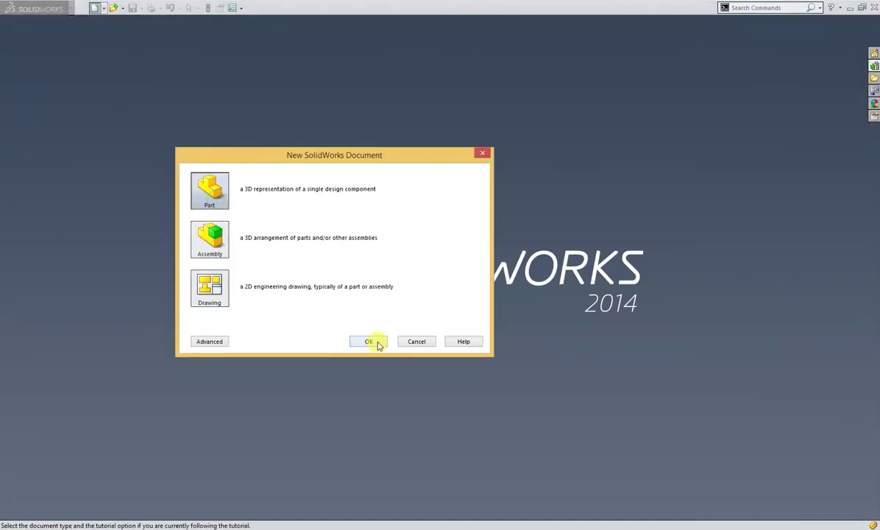
left_click(377, 343)
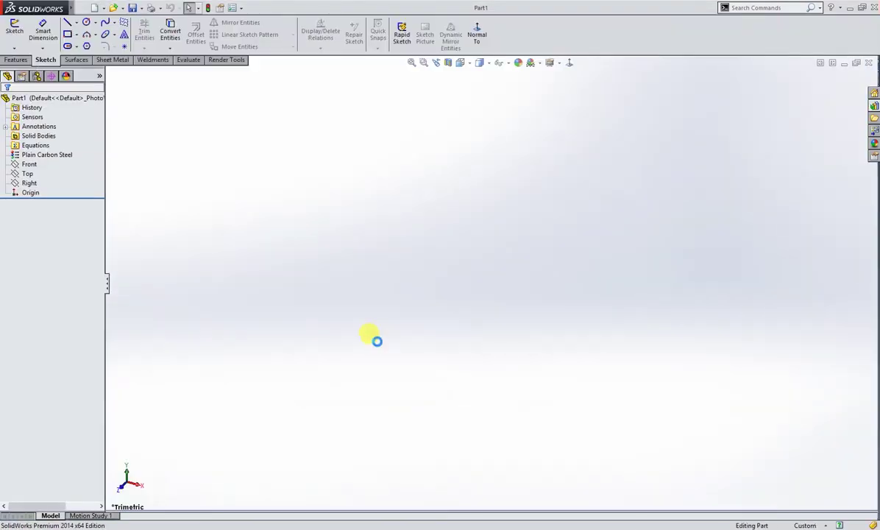
Start a sketch on the Top plane and draw a circle centred on the origin.
left_click(27, 173)
left_click(35, 161)
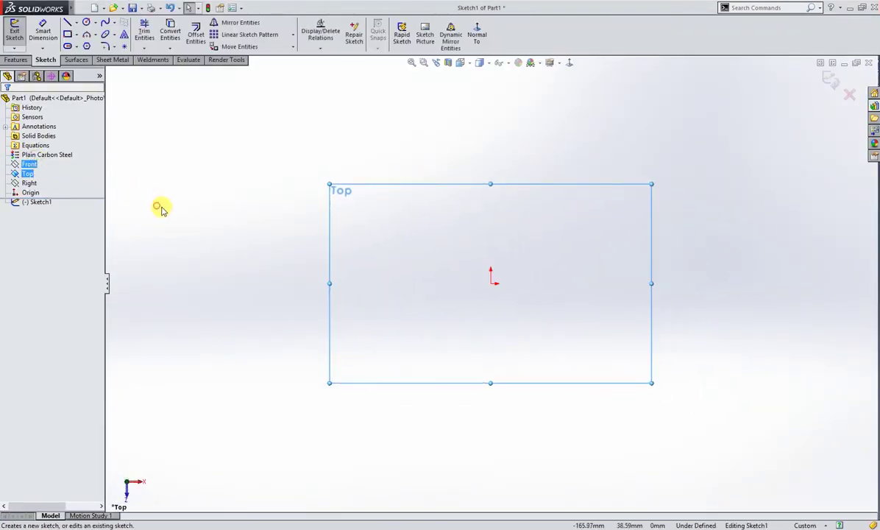
key("c")
left_click(490, 283)
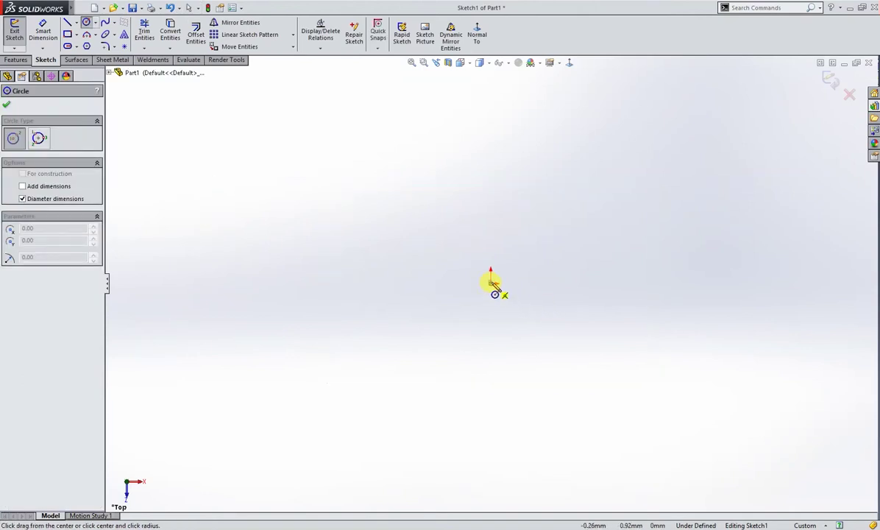
left_click(555, 289)
Dimension the circle's diameter to 100 mm and view it in trimetric.
right_click_drag(596, 311, 600, 278)
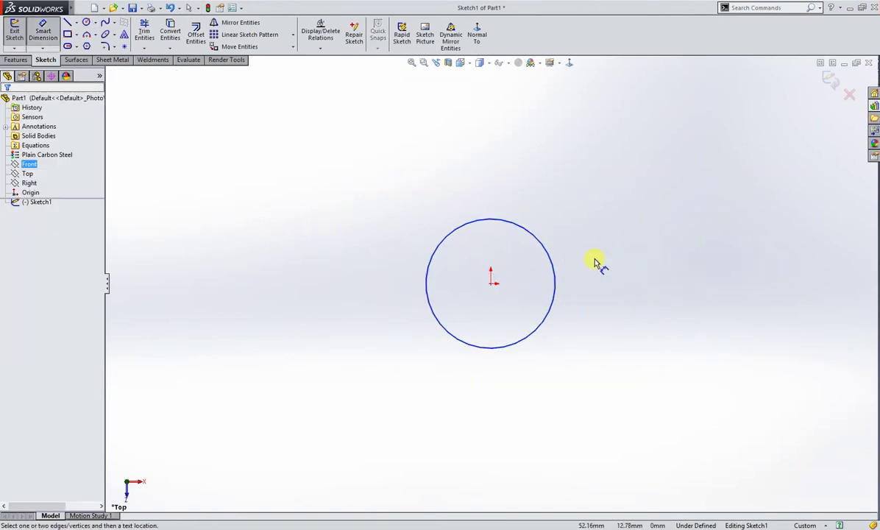
left_click(557, 287)
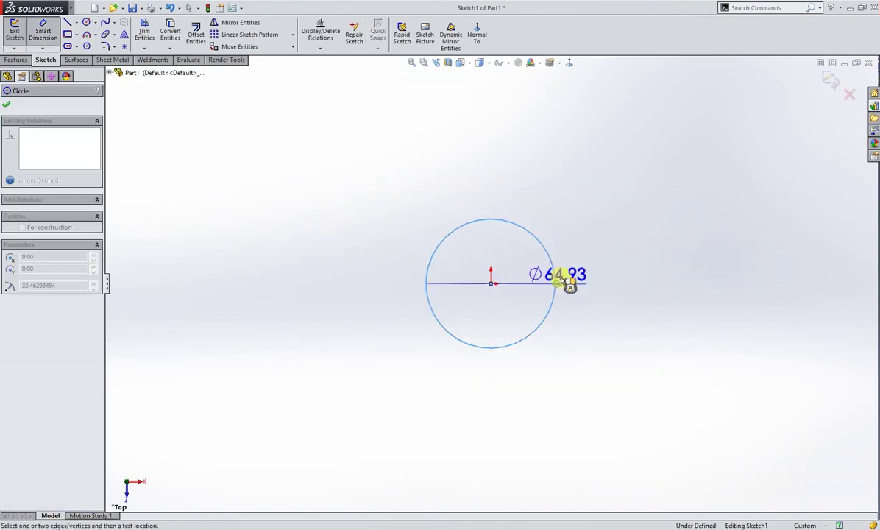
left_click(603, 278)
type("100")
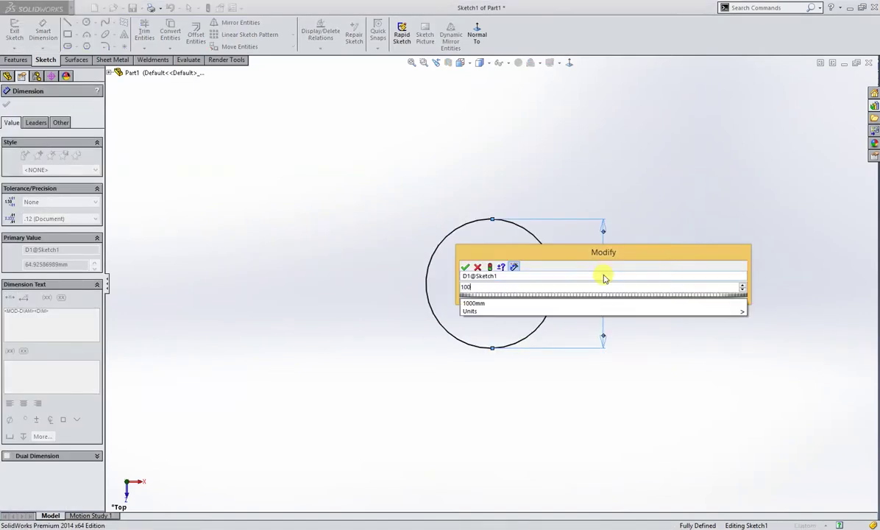
key("Return")
key("Escape")
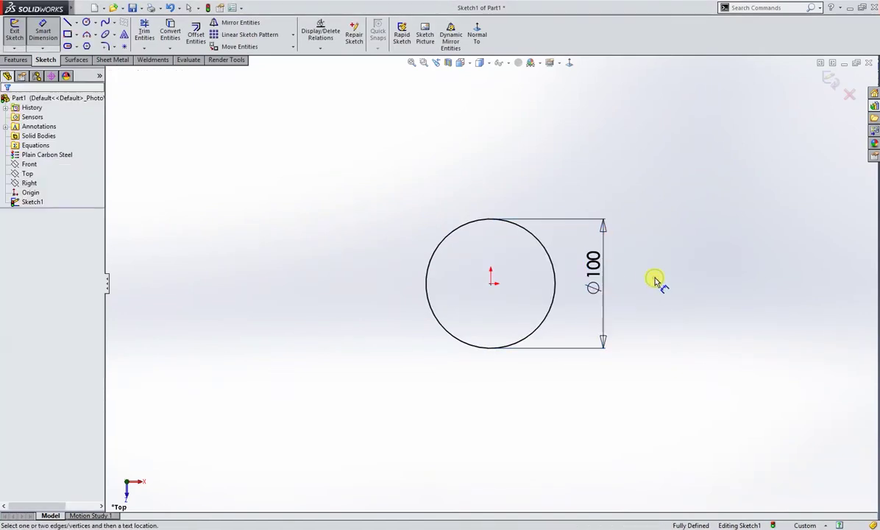
key("ctrl+7")
right_click_drag(191, 142, 192, 206)
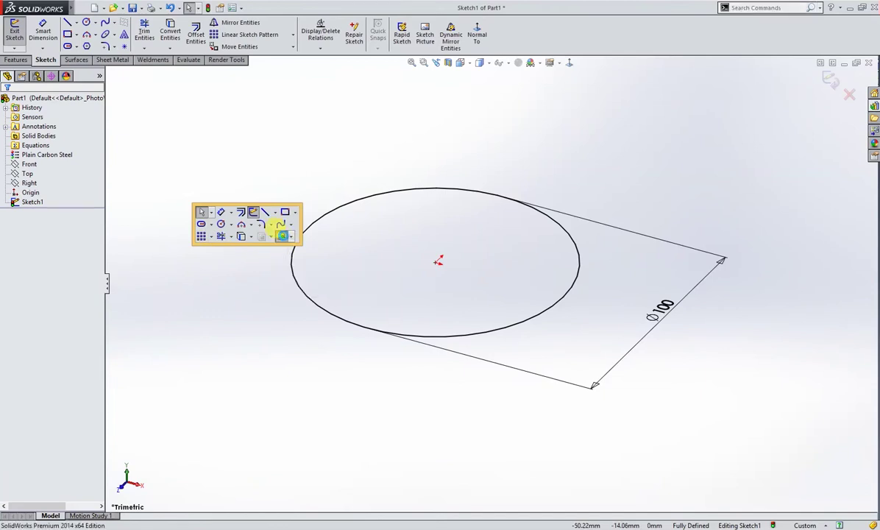
Extrude the Ø100 circle 80 mm downward (Blind, reversed) into a solid cylinder.
left_click(282, 233)
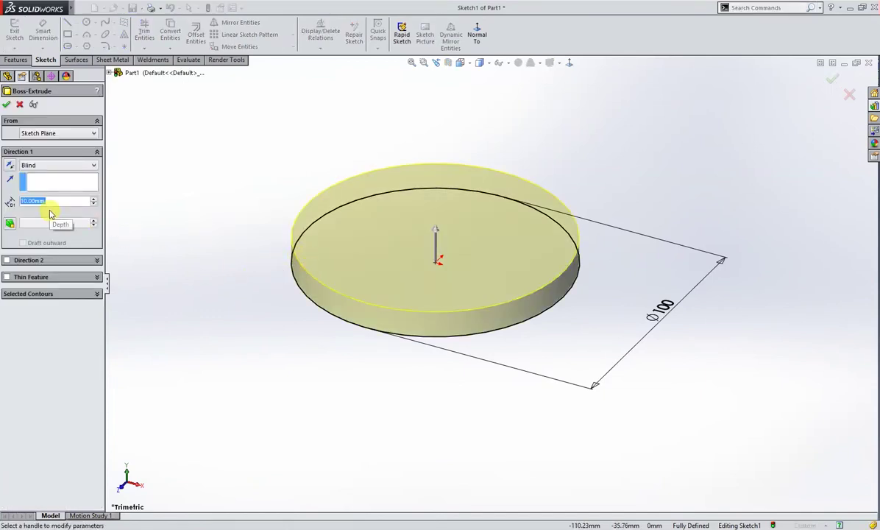
type("80")
key("Return")
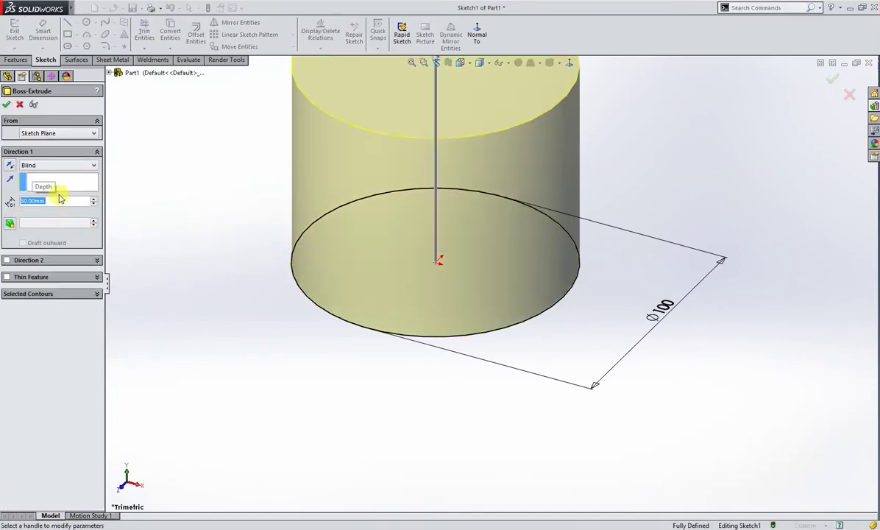
left_click(9, 164)
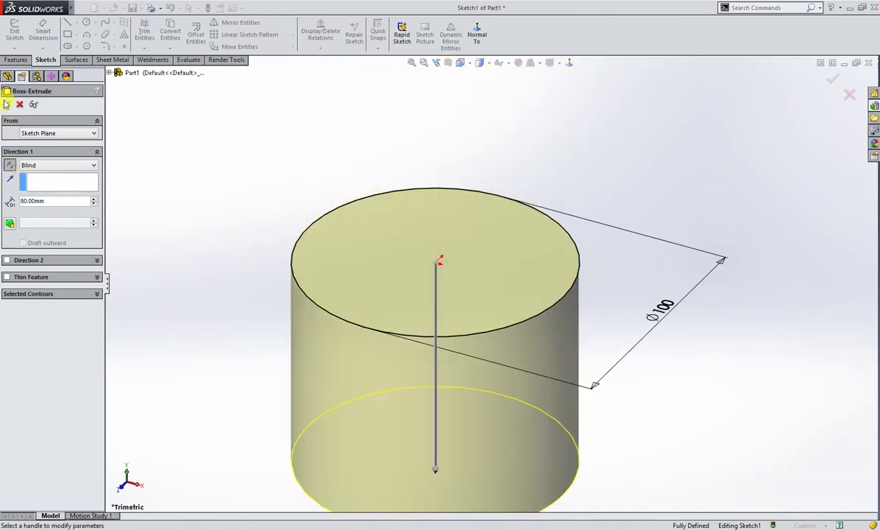
left_click(6, 104)
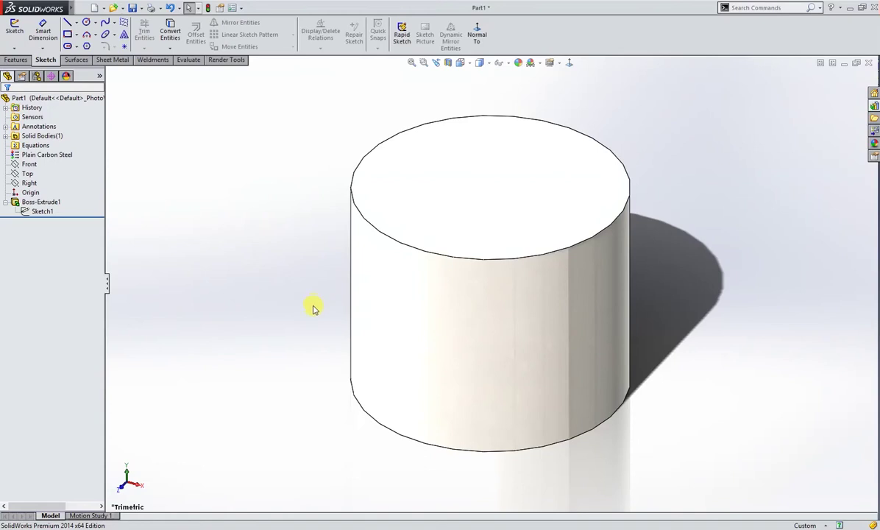
Create Plane1 parallel to the Front plane and tangent to the cylinder's side face.
left_click(30, 164)
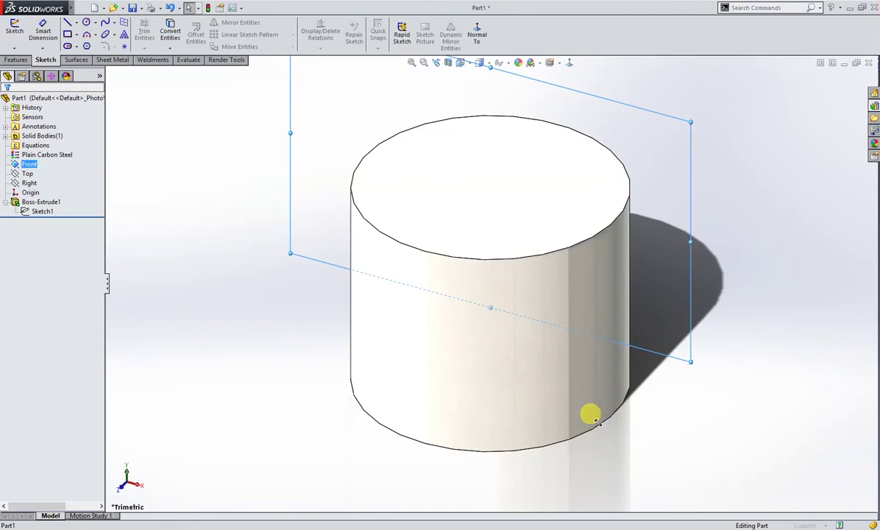
left_click_drag(588, 416, 481, 429, "ctrl")
left_click(481, 429)
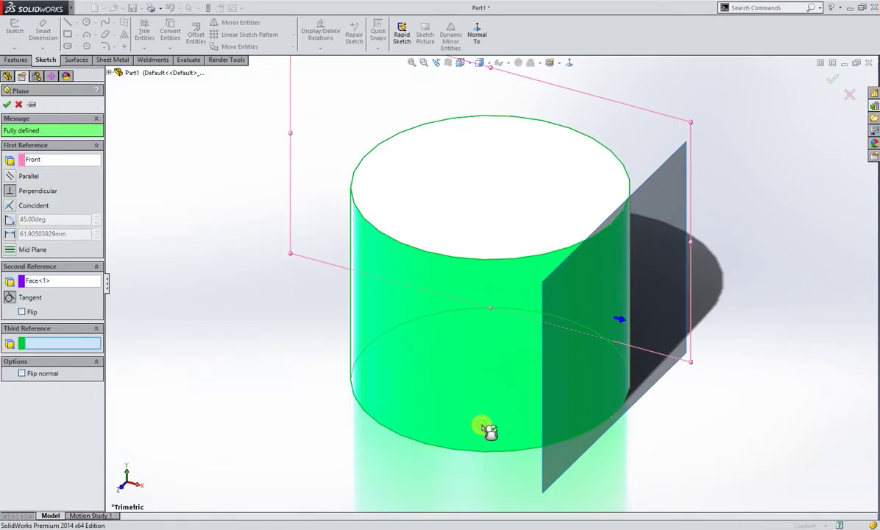
left_click(11, 178)
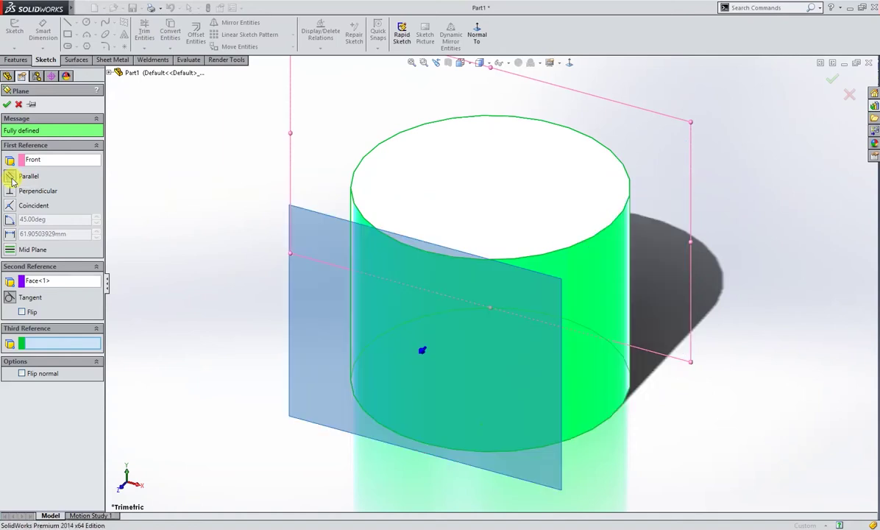
left_click(7, 105)
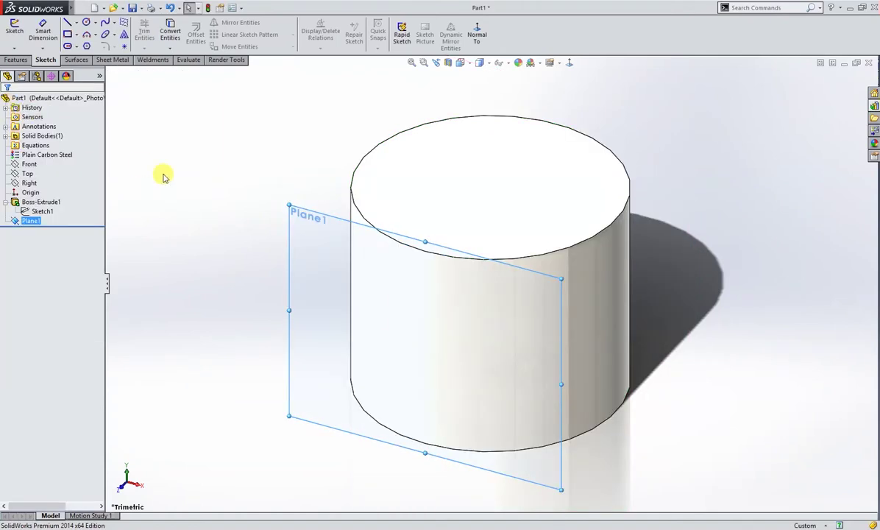
left_click(309, 231)
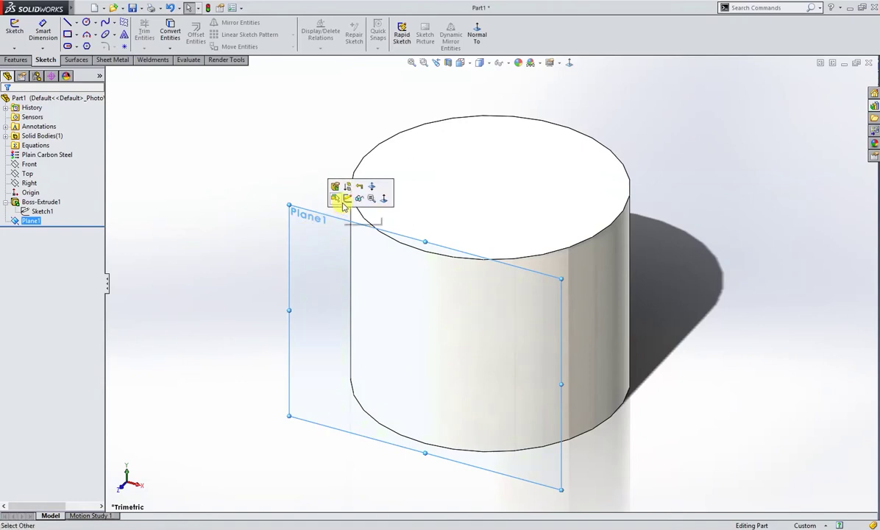
Sketch on Plane1 viewed normal, realistic rendering off, and draw a rectangle from the origin.
left_click(348, 200)
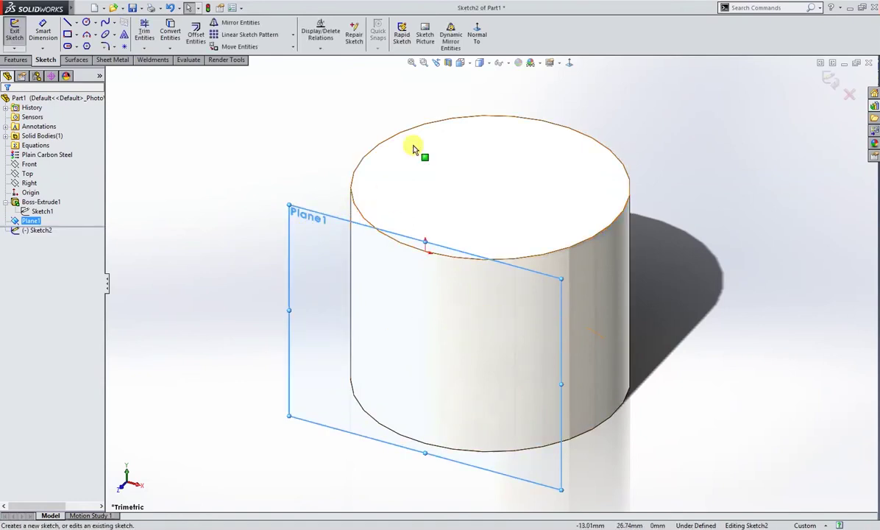
left_click(473, 43)
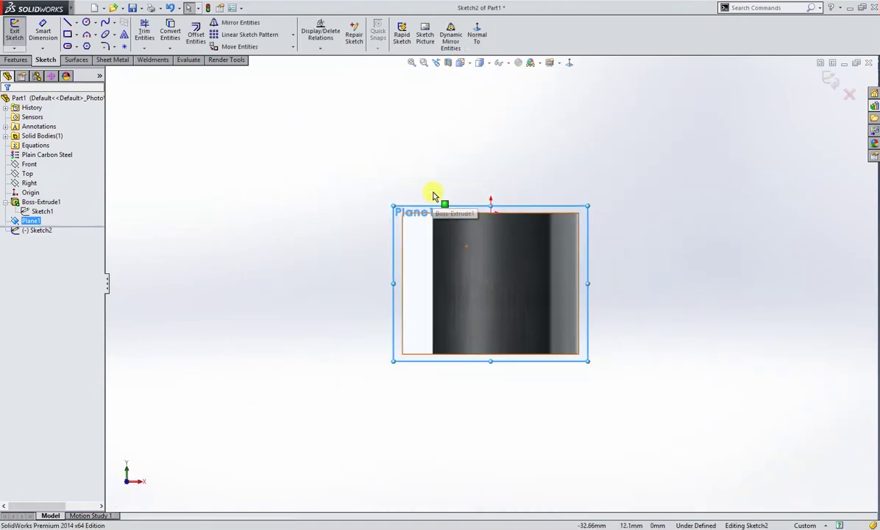
left_click(557, 64)
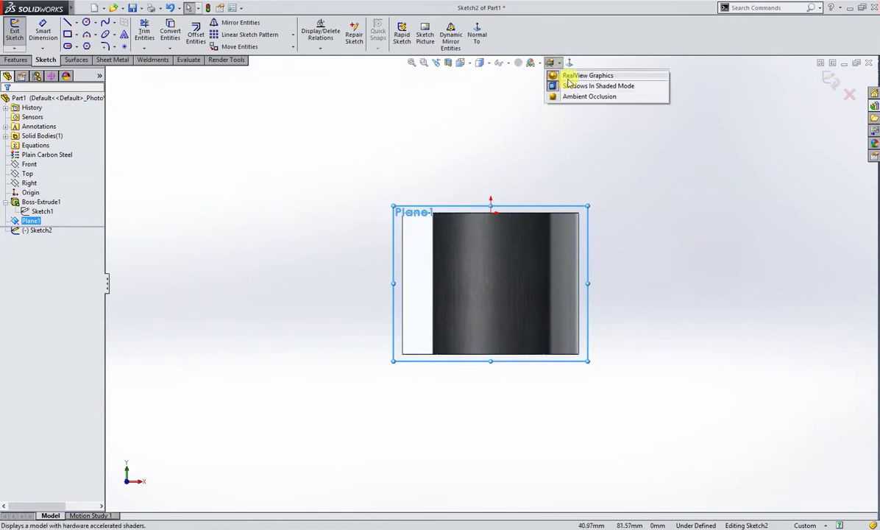
left_click(560, 72)
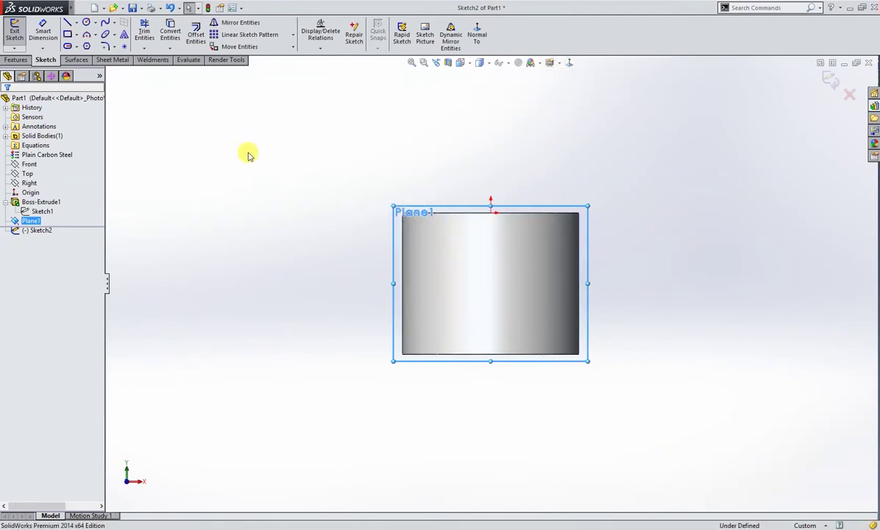
right_click_drag(276, 165, 248, 171)
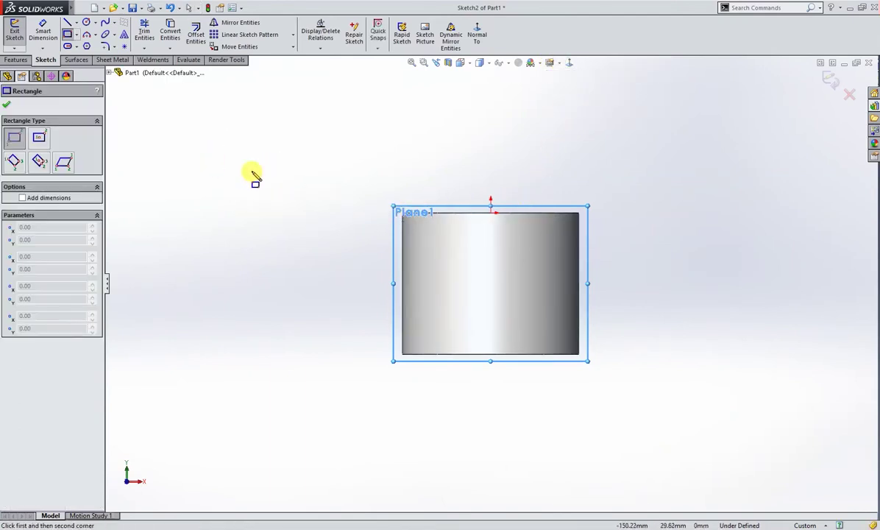
left_click(490, 213)
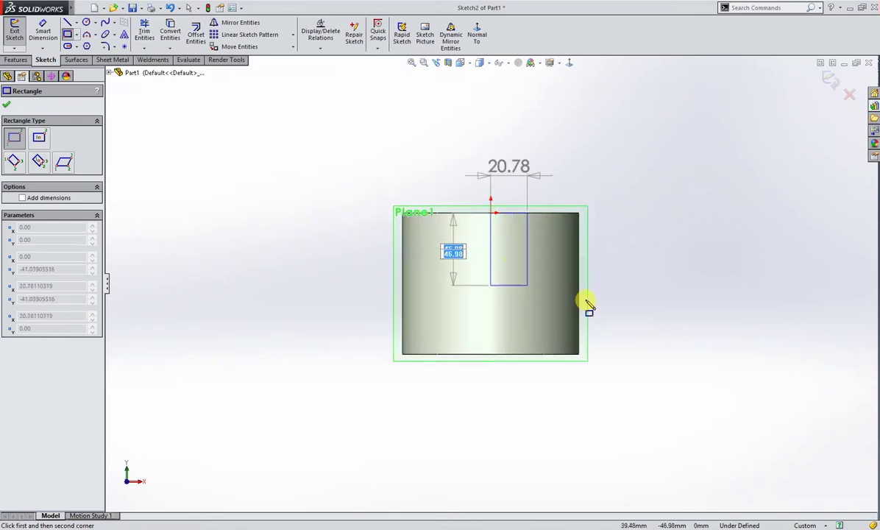
left_click(872, 291)
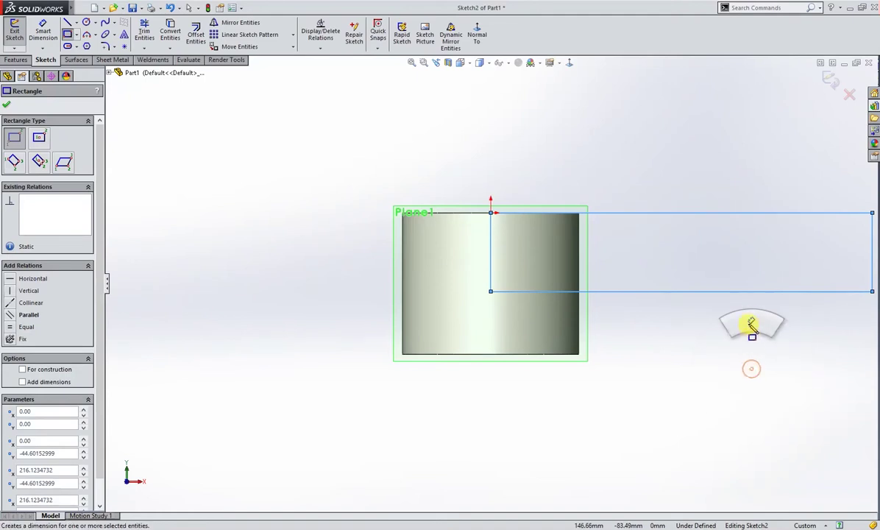
Dimension the rectangle 62 mm high and 216.12 mm wide.
right_click_drag(752, 370, 752, 317)
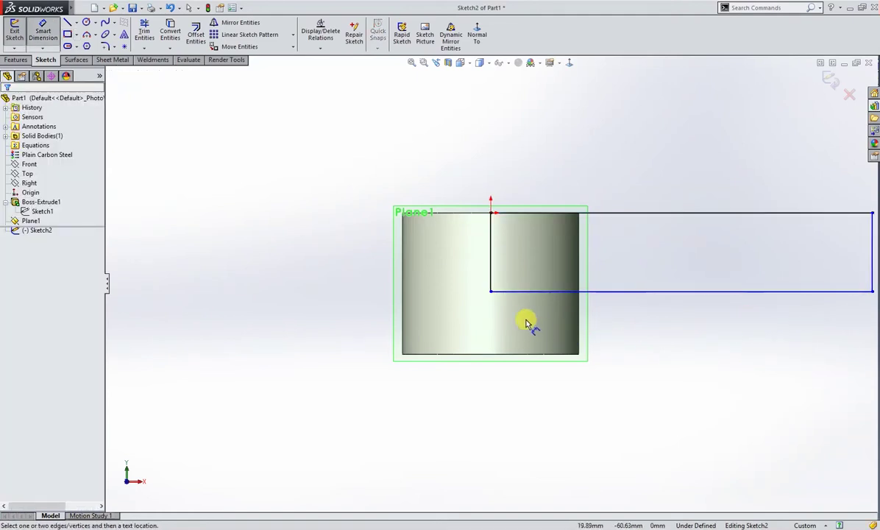
left_click(491, 266)
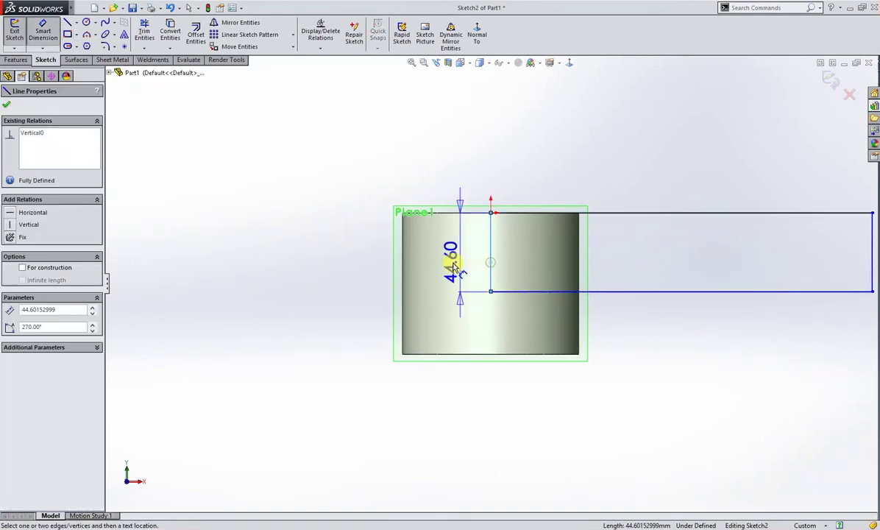
left_click(340, 250)
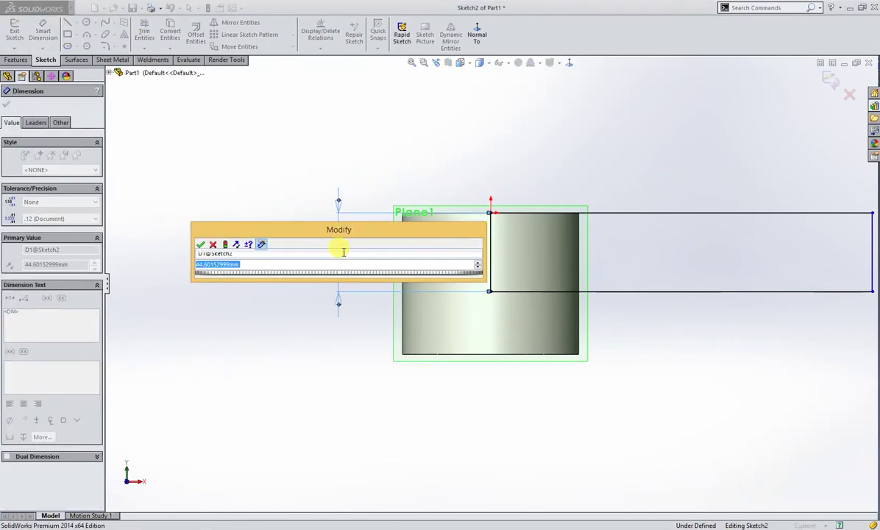
type("62")
key("Return")
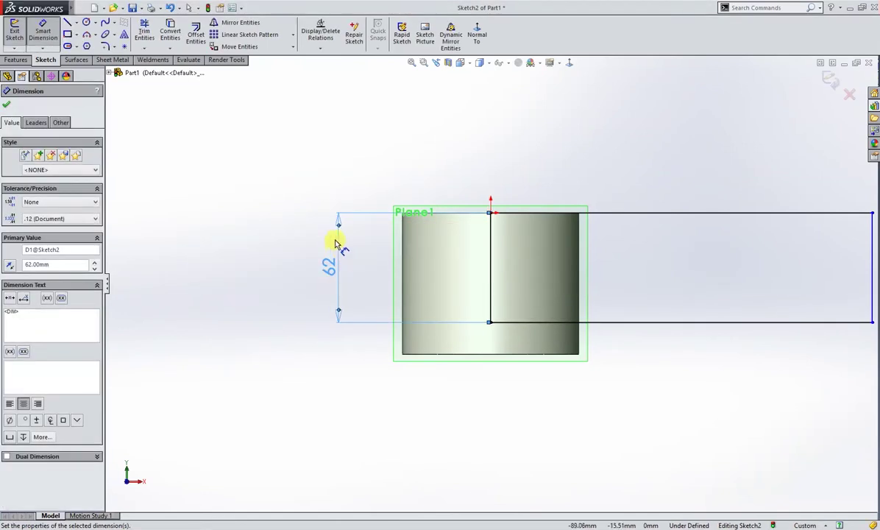
left_click(620, 213)
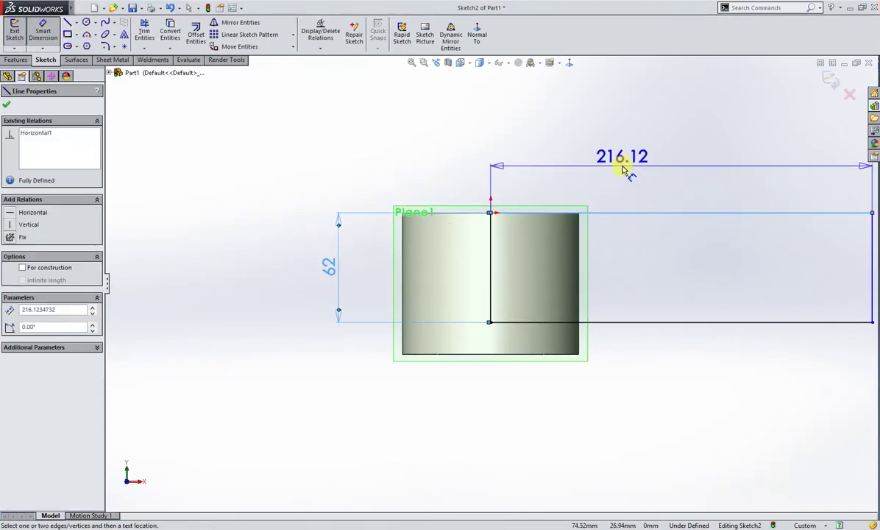
left_click(622, 169)
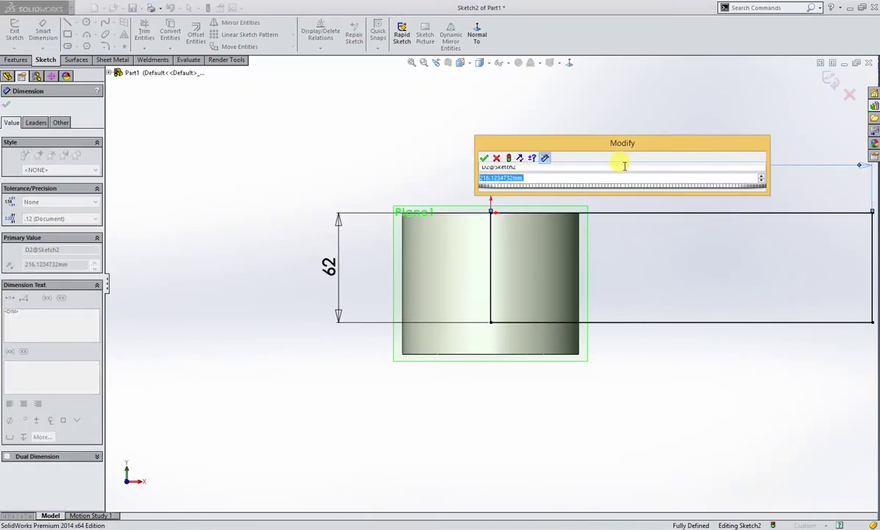
type("=")
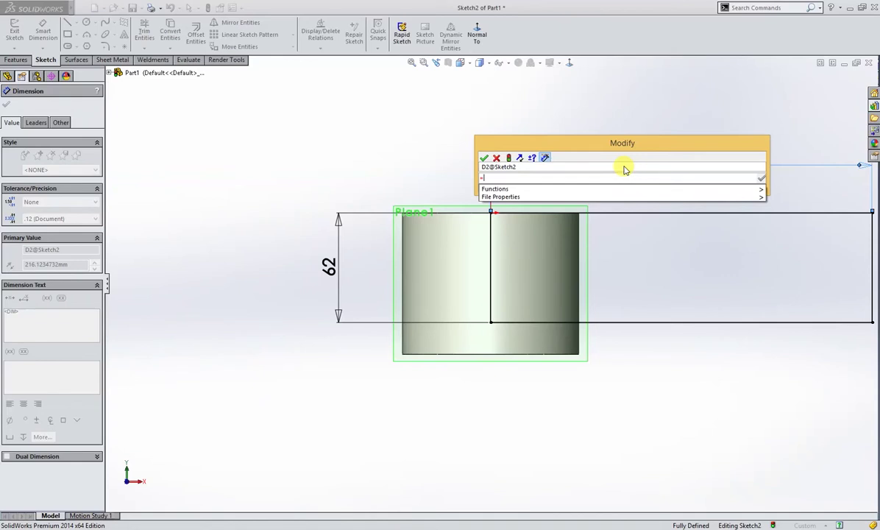
left_click(497, 158)
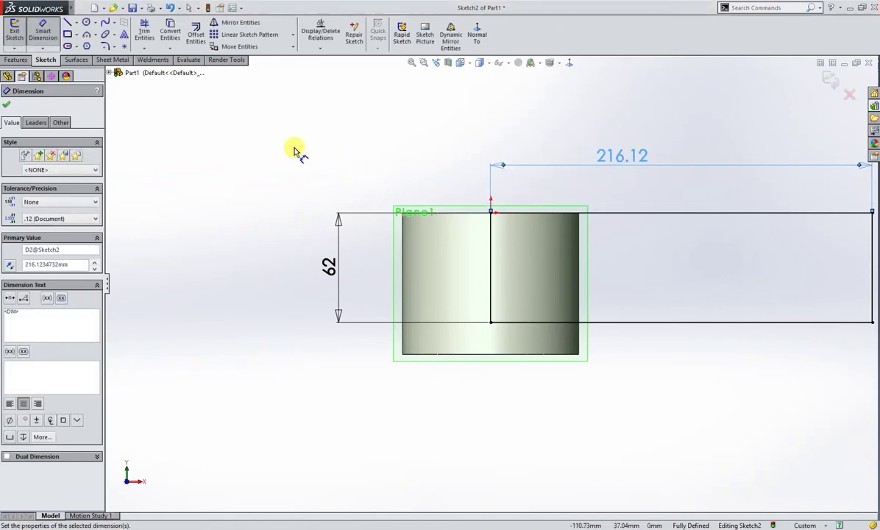
left_click(7, 105)
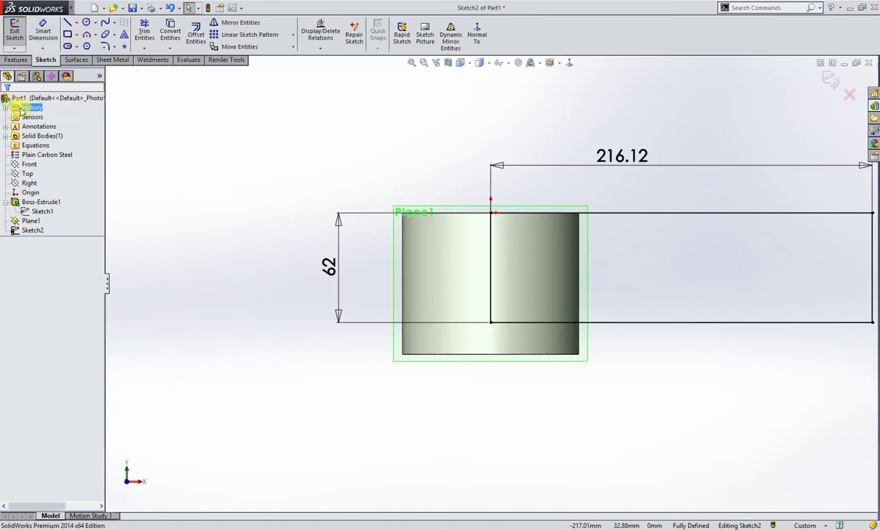
In the Equations manager, start a global variable DIA, removing a wrongly linked dimension.
right_click(36, 147)
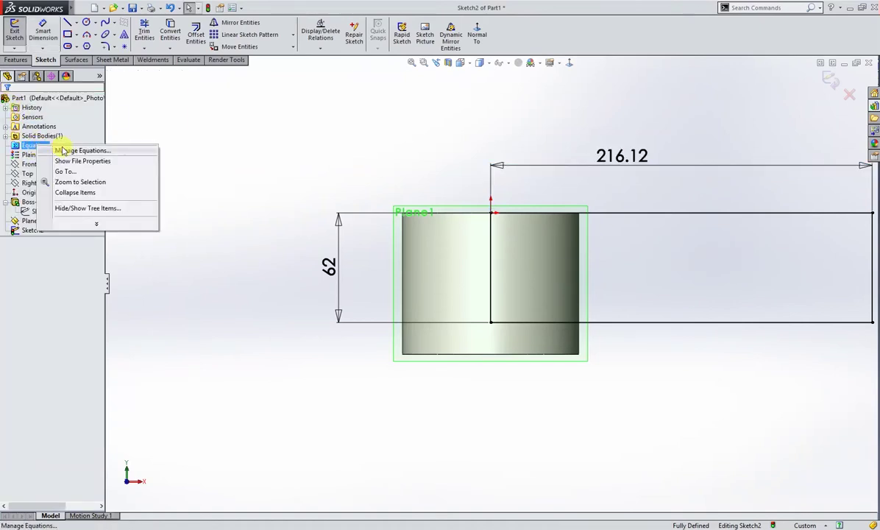
left_click(65, 147)
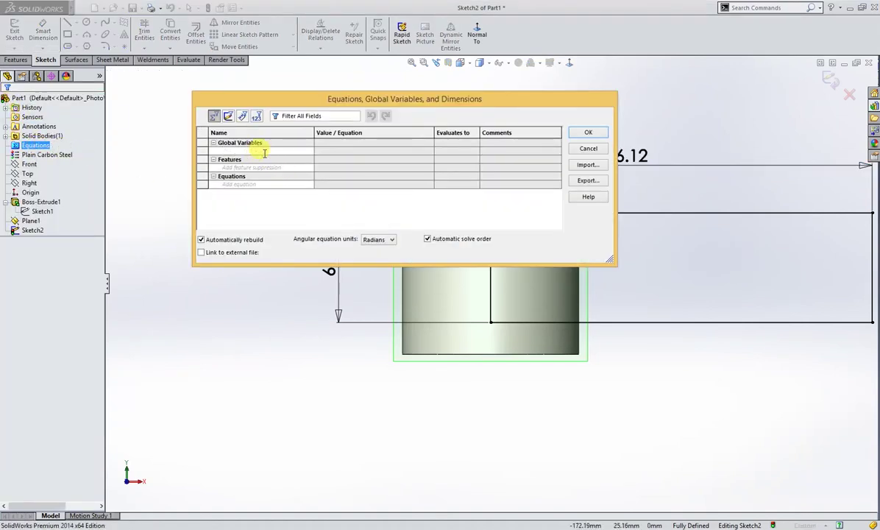
type("DIA")
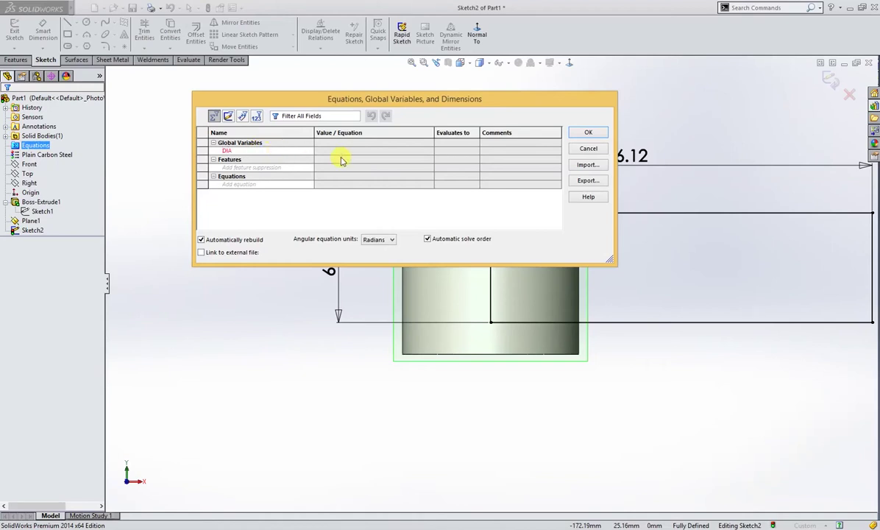
left_click(335, 150)
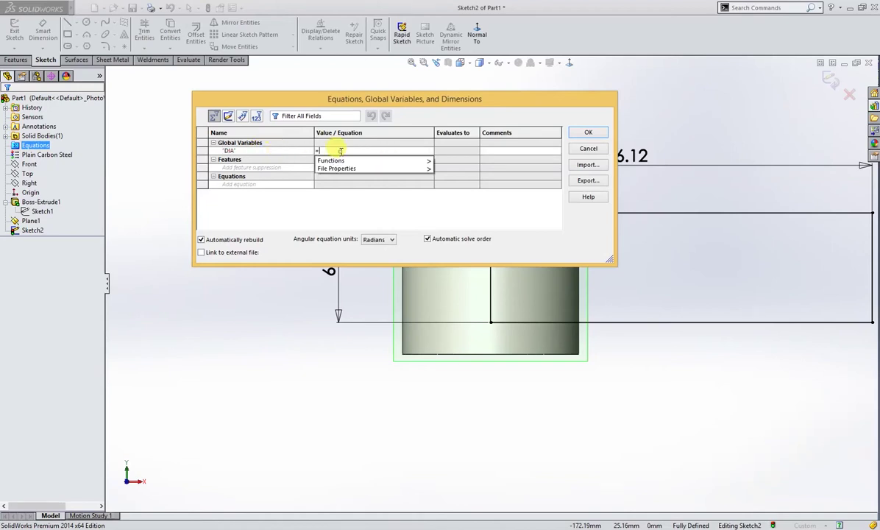
left_click(644, 163)
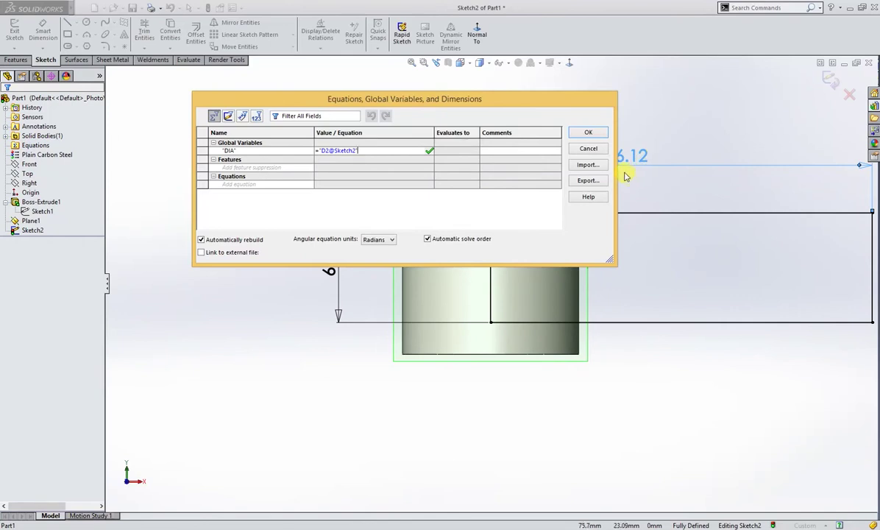
left_click_drag(360, 150, 329, 148)
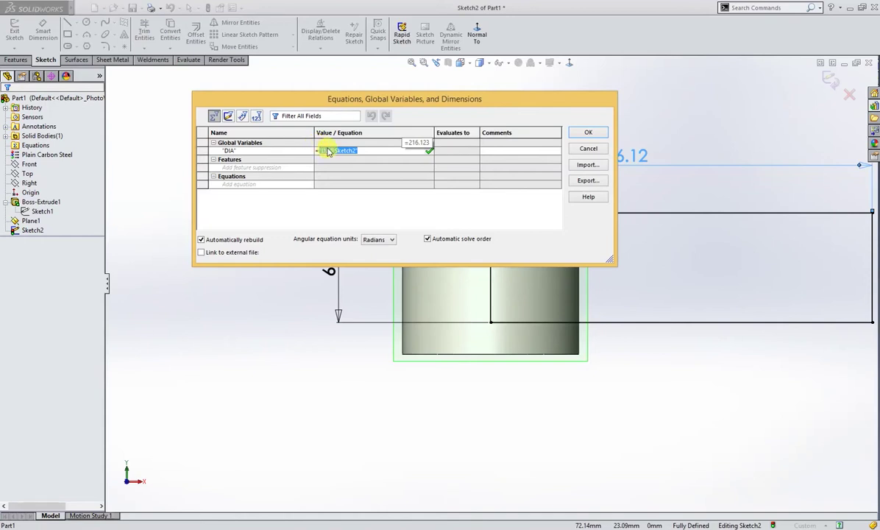
key("BackSpace")
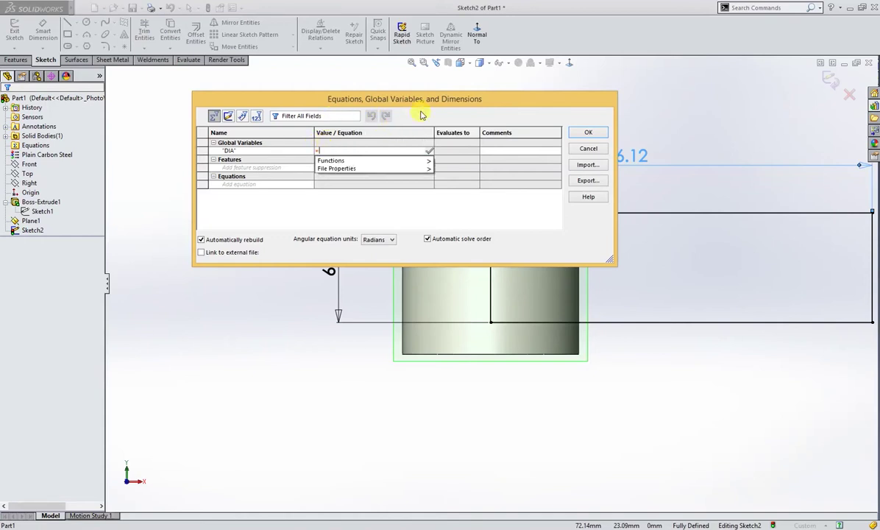
left_click(417, 103)
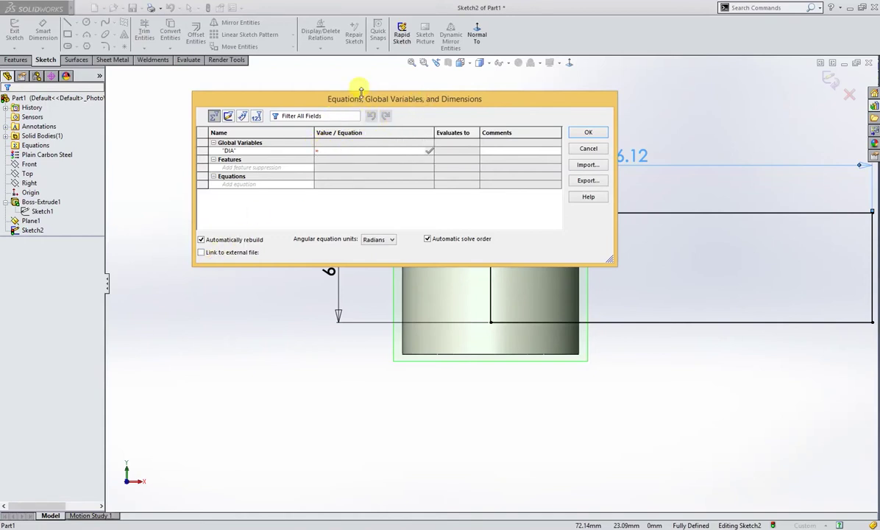
left_click_drag(358, 100, 210, 268)
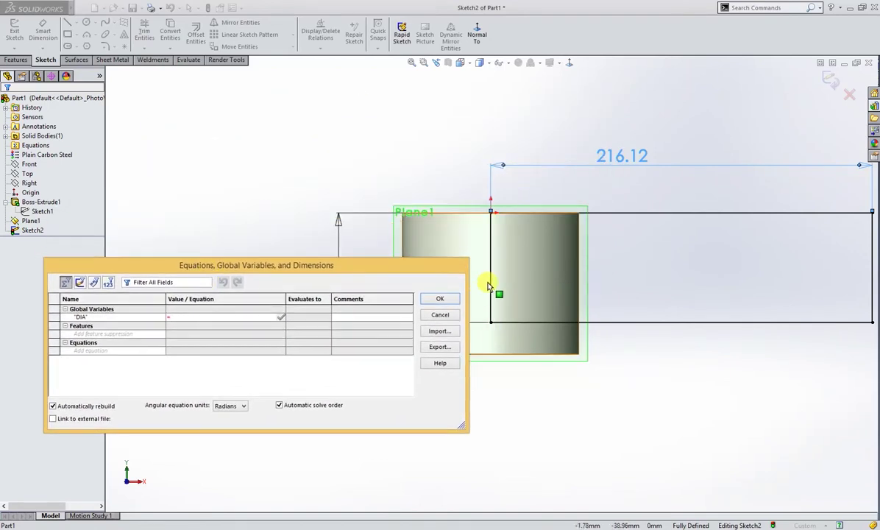
Set DIA equal to the cylinder diameter D1@Sketch1 (100 mm) and keep the changes.
middle_click_drag(495, 290, 485, 343)
left_click(450, 201)
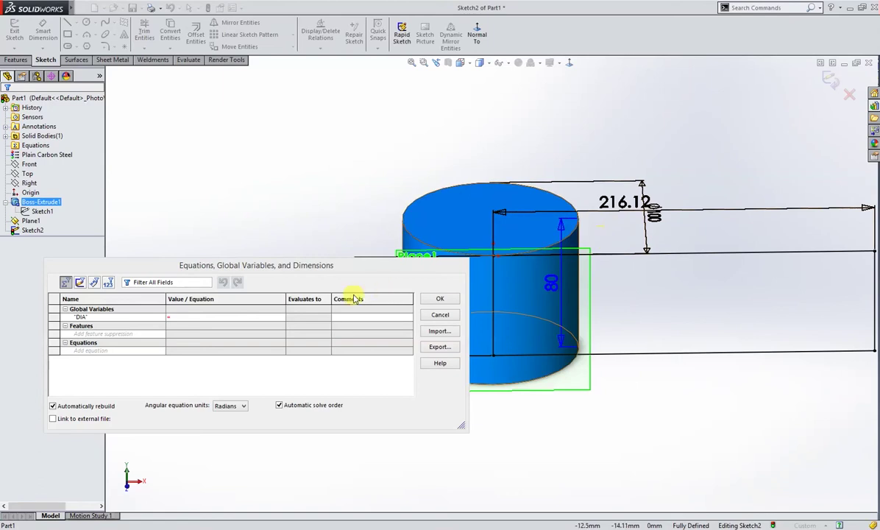
left_click(643, 230)
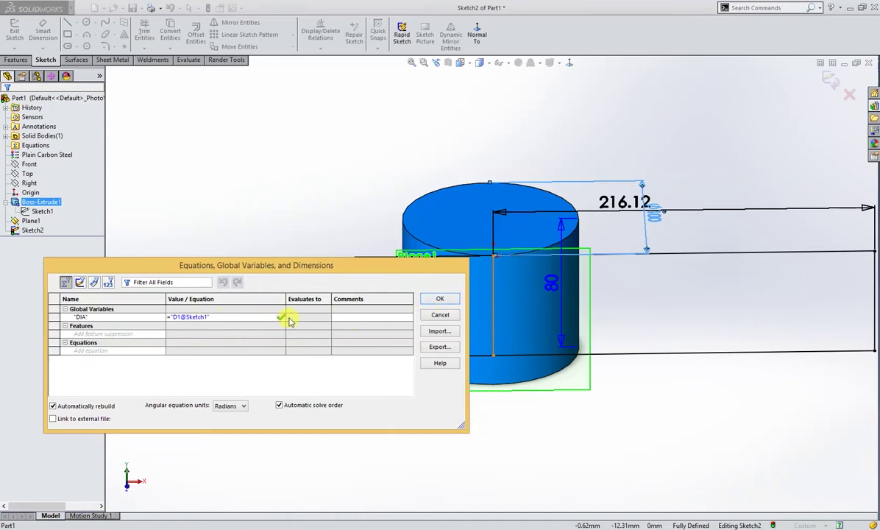
left_click(360, 321)
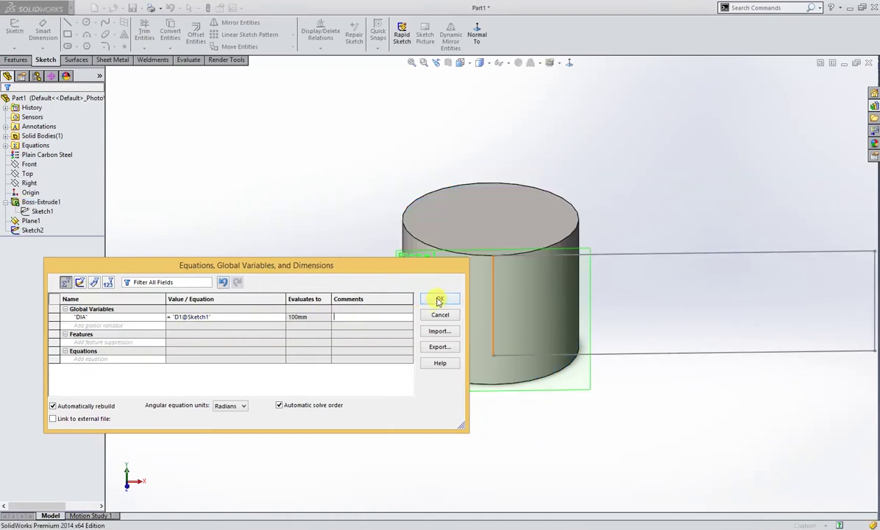
left_click(439, 300)
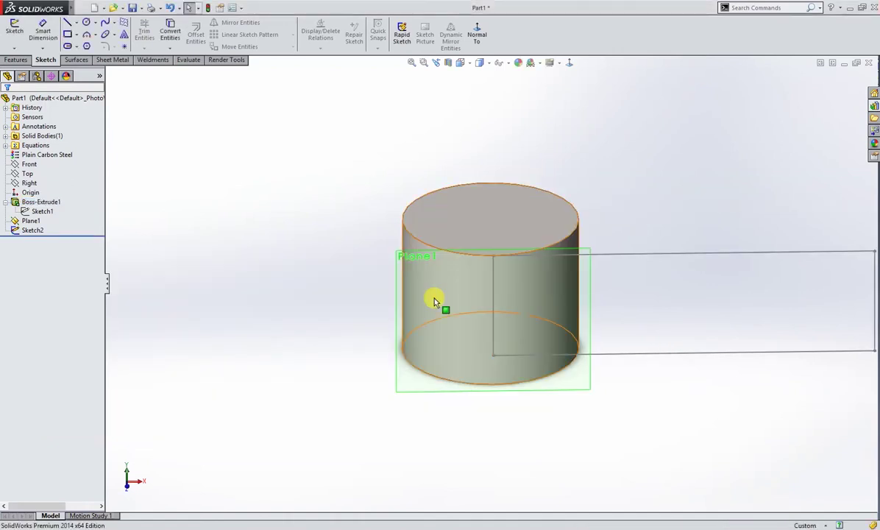
In Sketch2, drive the 216.12 width with "DIA"*pi so it reads 314.16 mm.
left_click(35, 230)
left_click(28, 201)
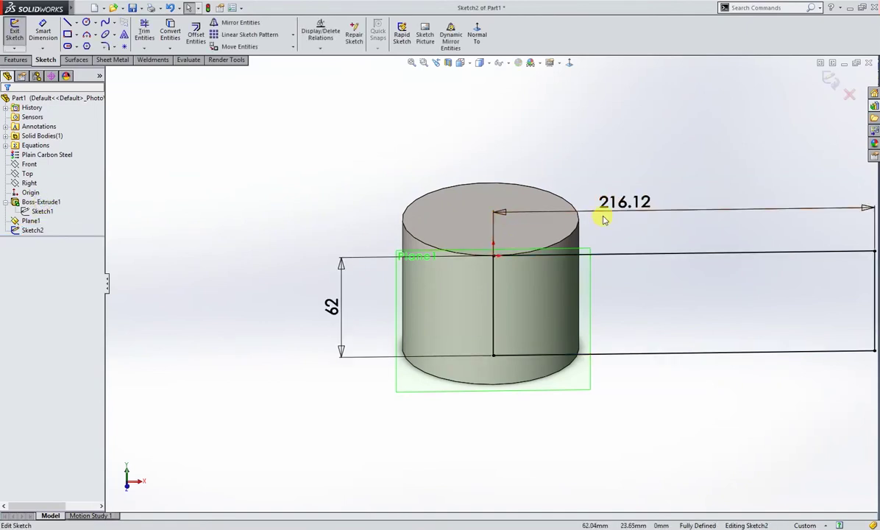
left_click(617, 210)
double_click(614, 210)
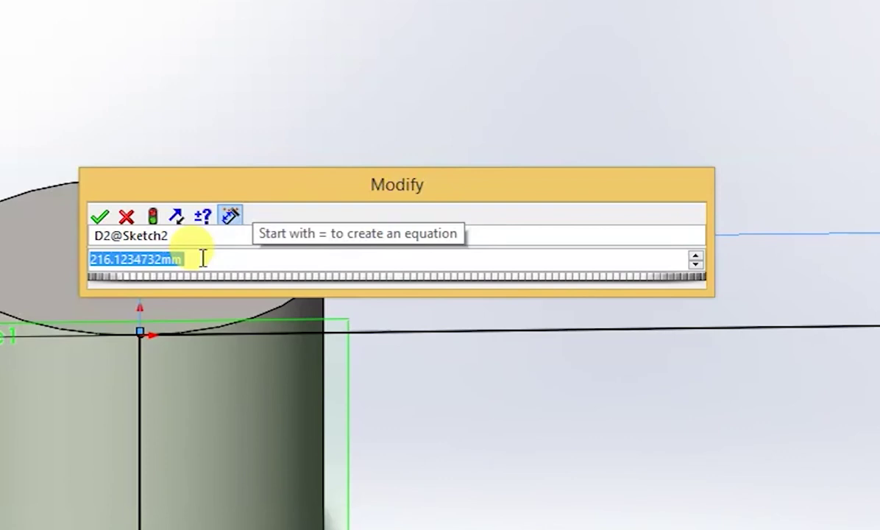
type("=")
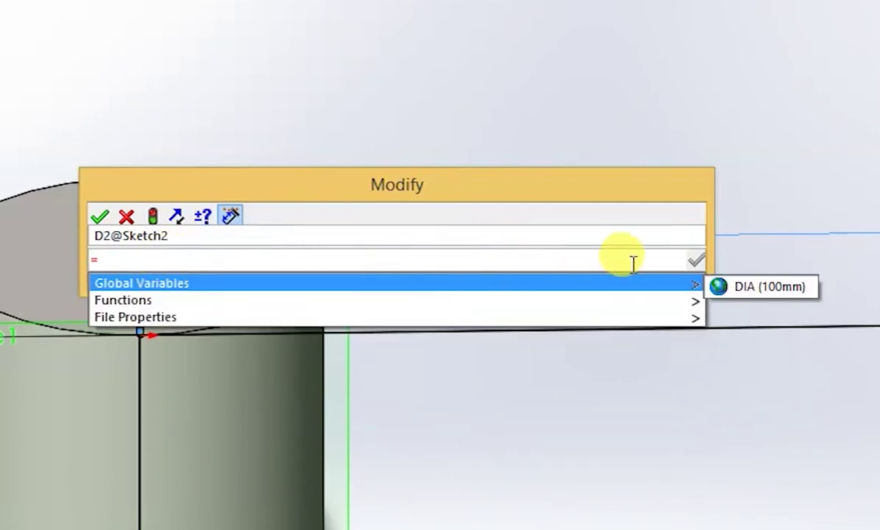
left_click(767, 289)
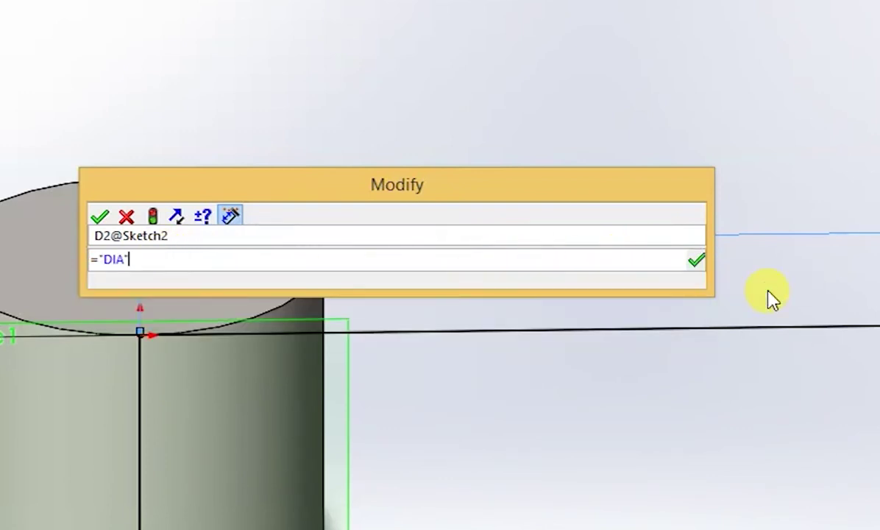
type("*")
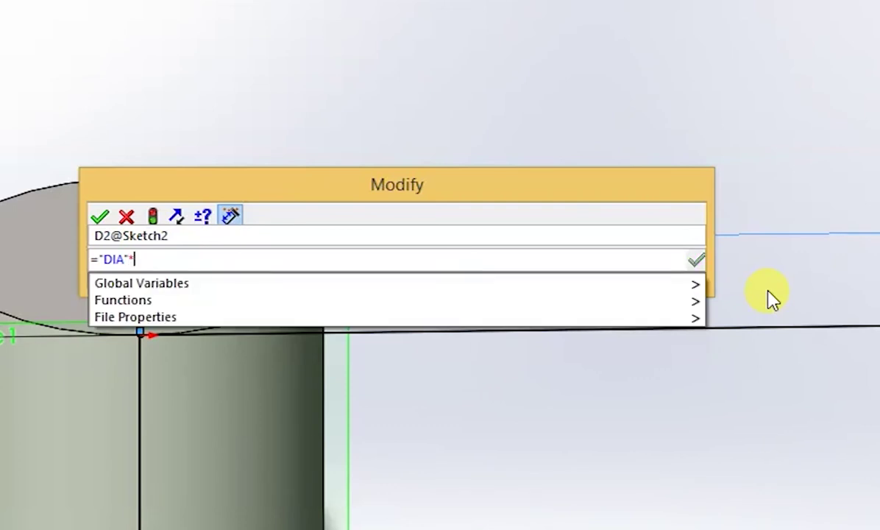
type("pi")
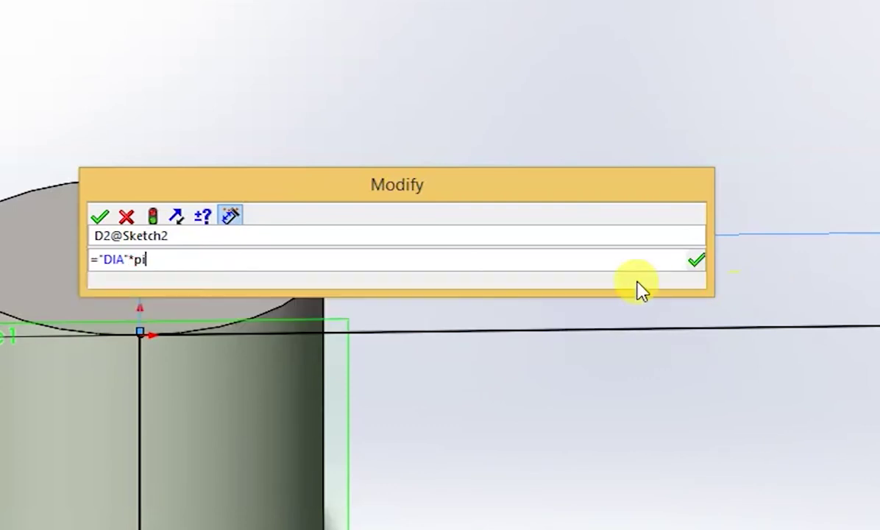
mouse_move(141, 259)
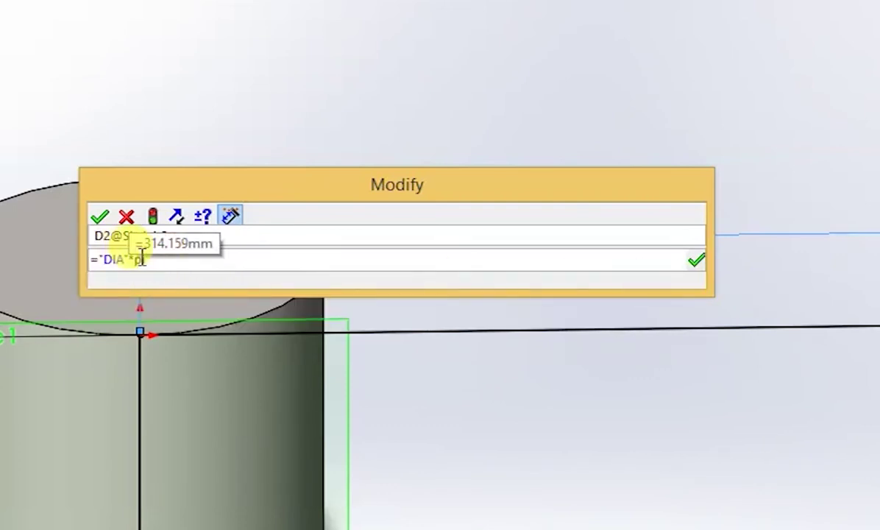
left_click(100, 216)
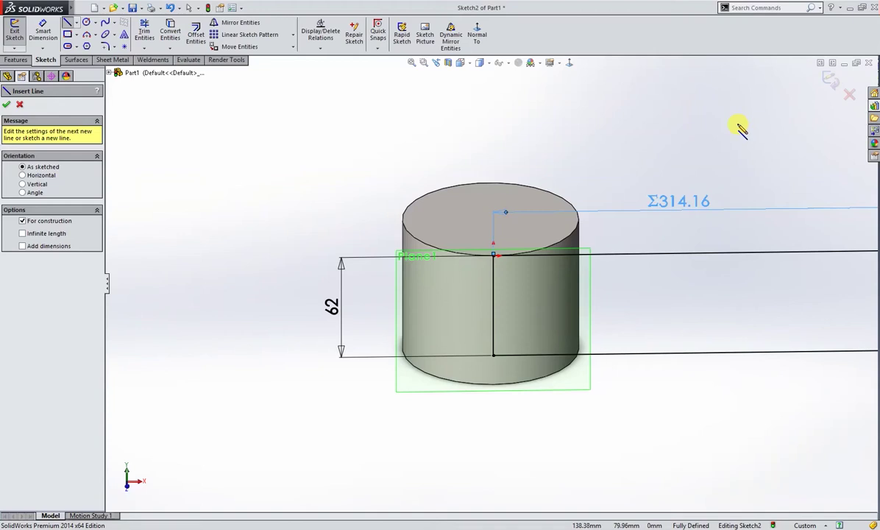
key("Escape")
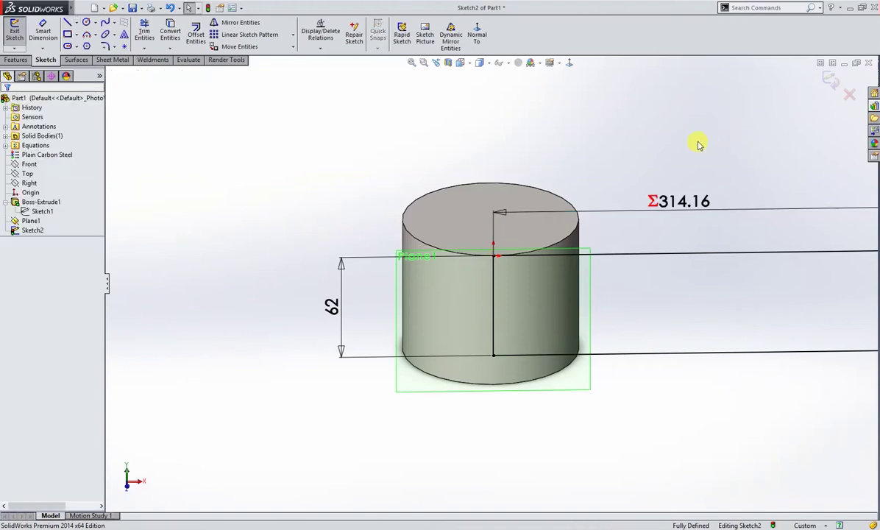
Draw a horizontal centreline across the rectangle from the left edge to the right edge.
right_click_drag(677, 145, 713, 118)
key("Escape")
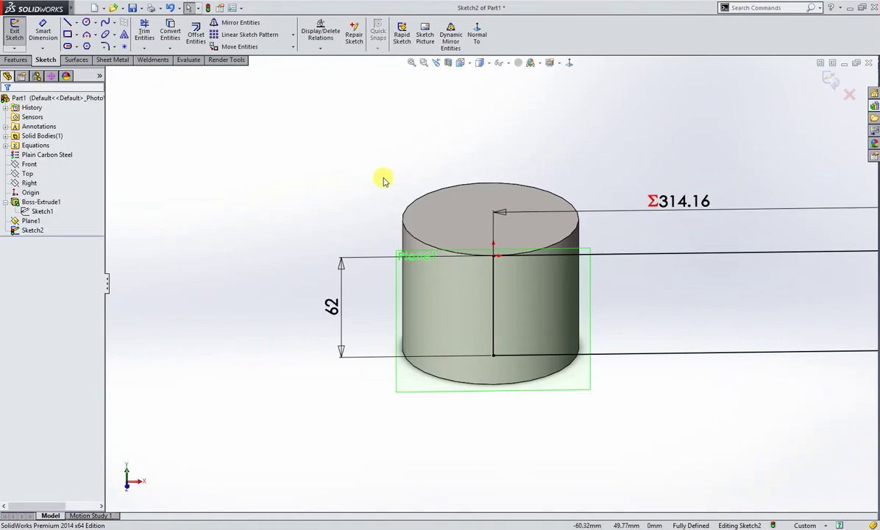
middle_click_drag(424, 180, 424, 134)
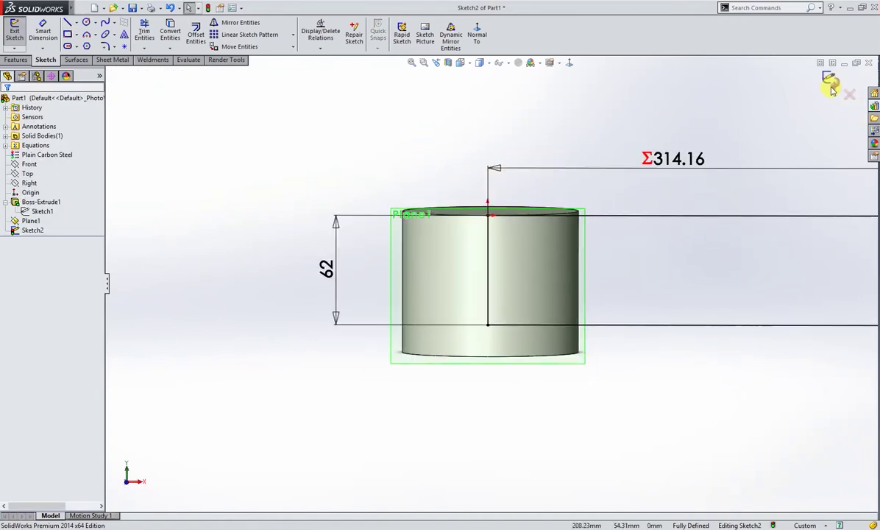
key("z")
key("z")
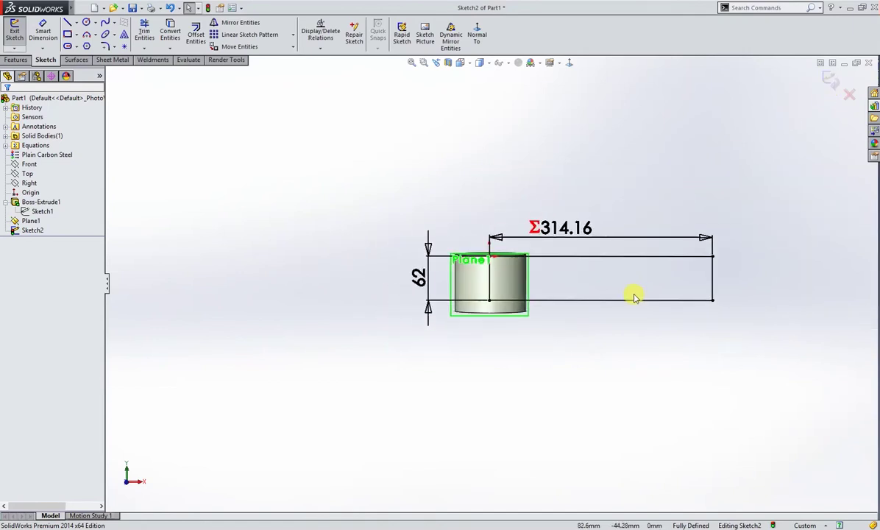
key("ctrl+Left")
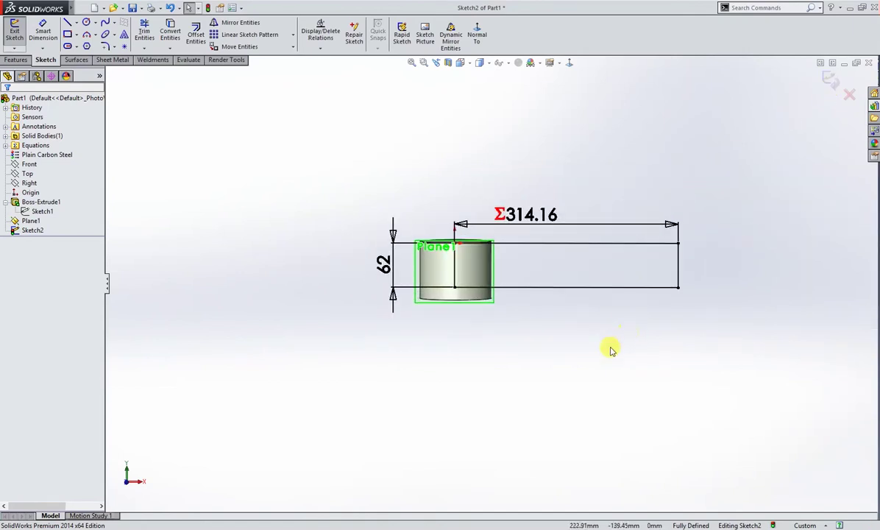
right_click_drag(586, 380, 613, 345)
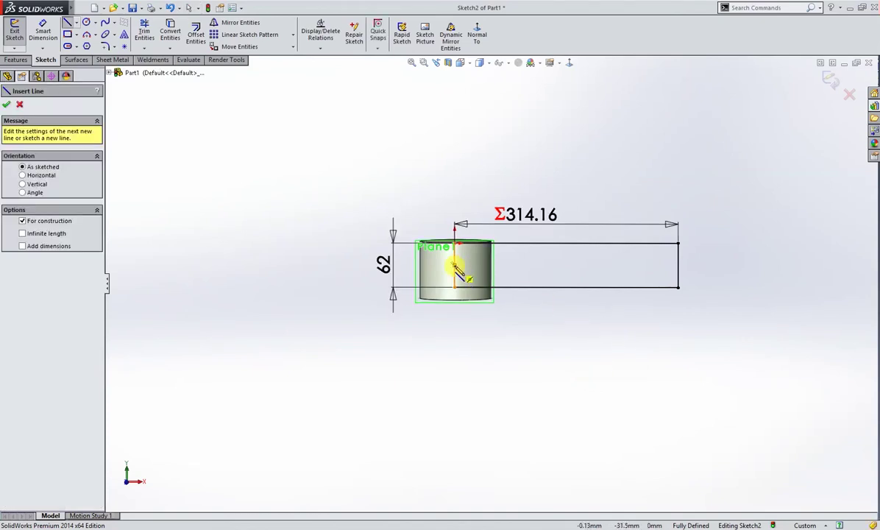
left_click(454, 264)
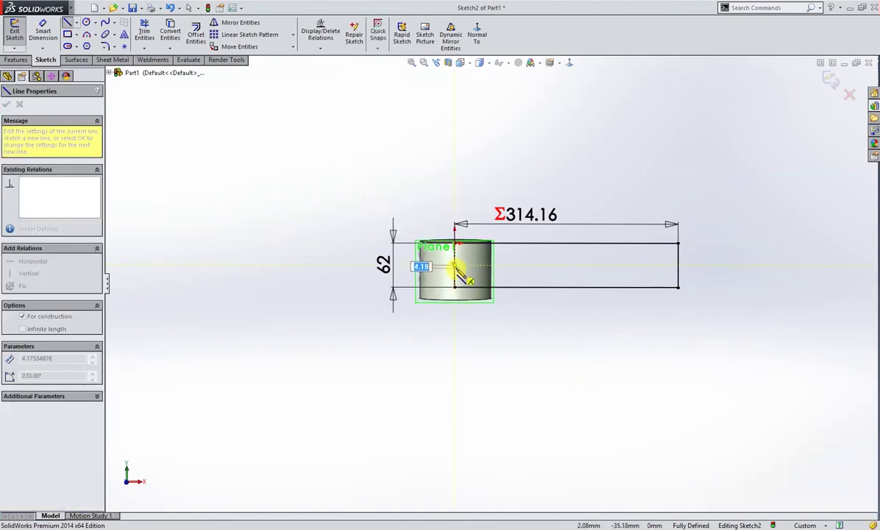
key("Escape")
right_click_drag(467, 344, 501, 305)
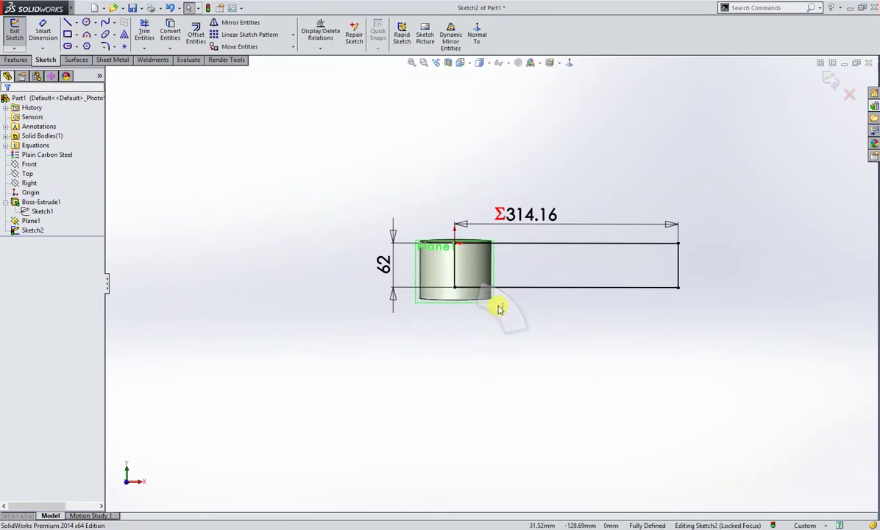
left_click(454, 273)
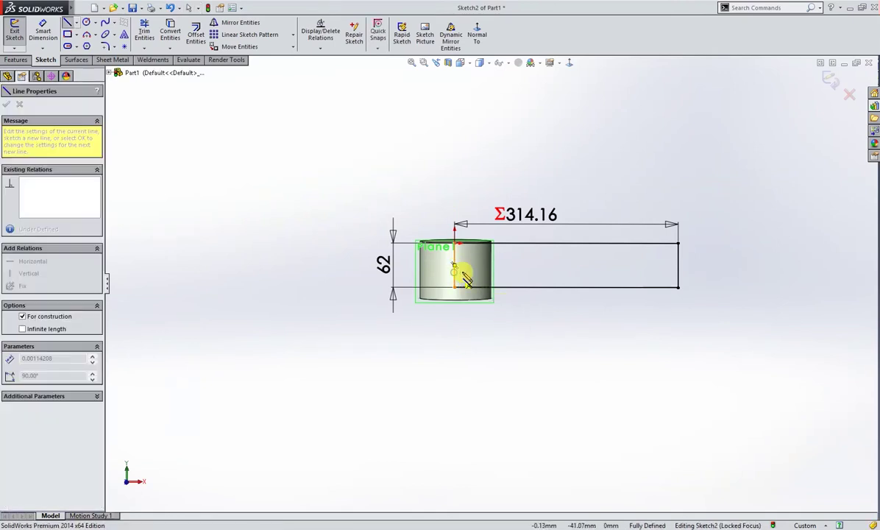
left_click(678, 274)
key("Escape")
Dimension the centreline 28 mm below the rectangle's top edge.
right_click_drag(670, 358, 660, 311)
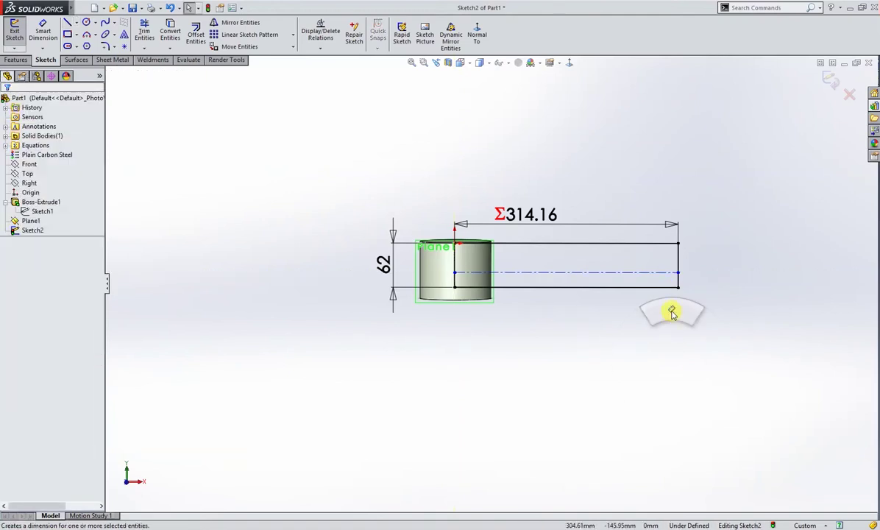
left_click(501, 286)
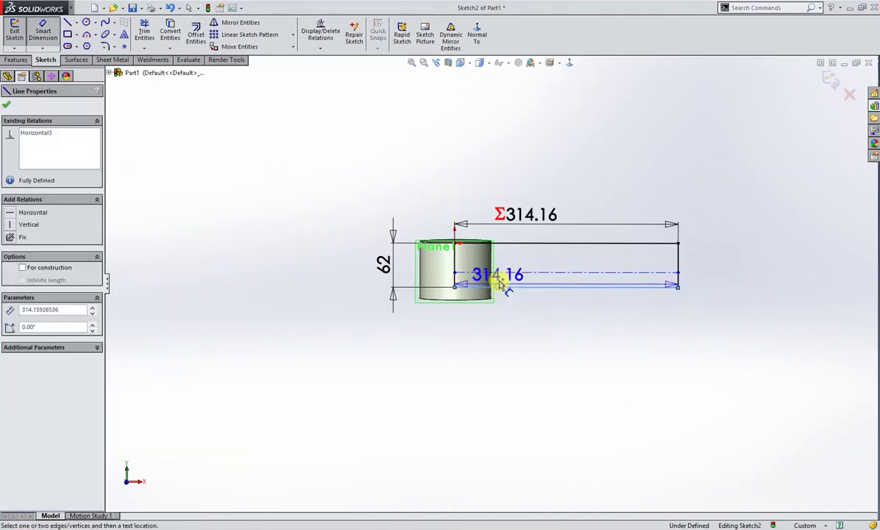
left_click(501, 273)
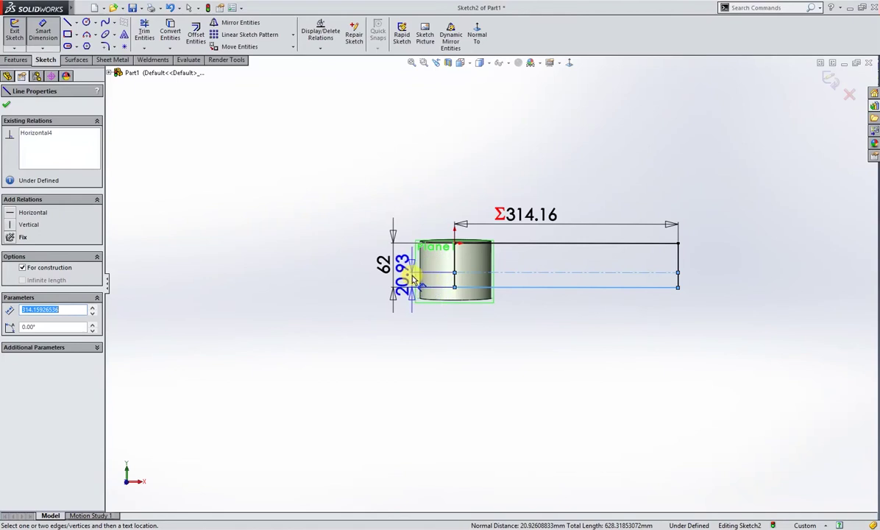
key("Escape")
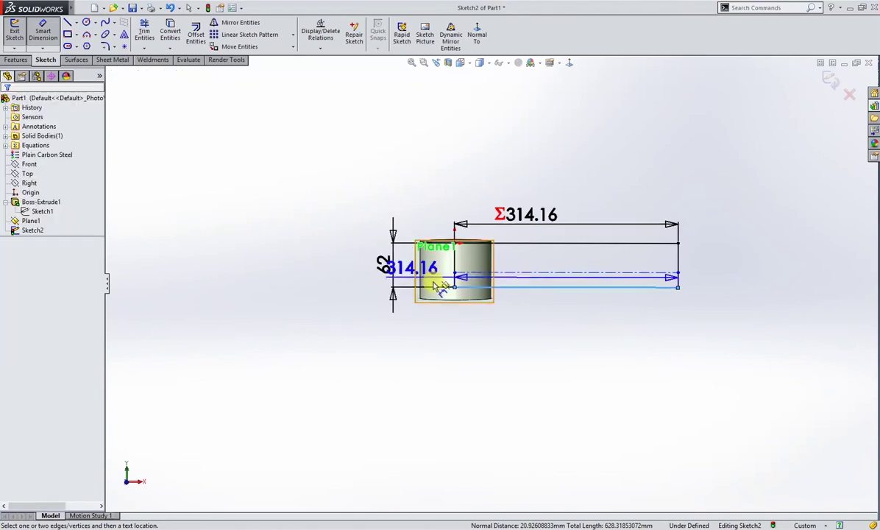
left_click(500, 273)
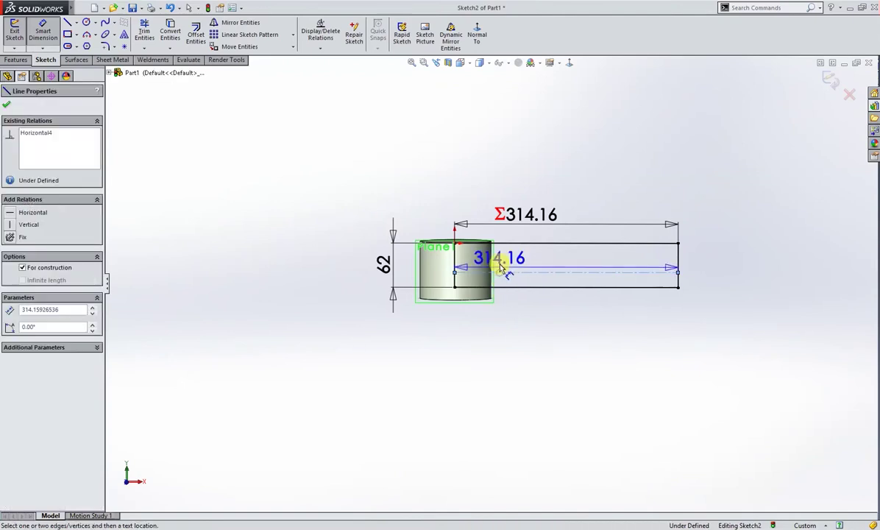
left_click(507, 243)
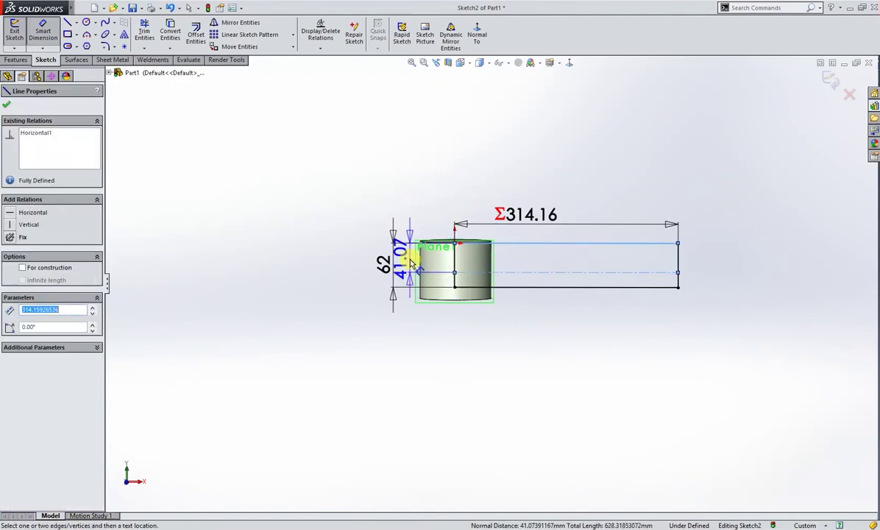
left_click(416, 259)
type("28")
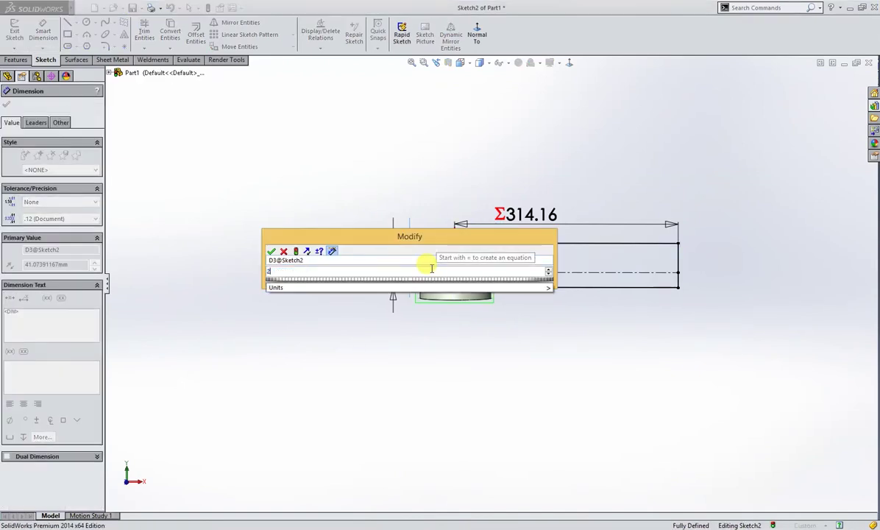
key("Return")
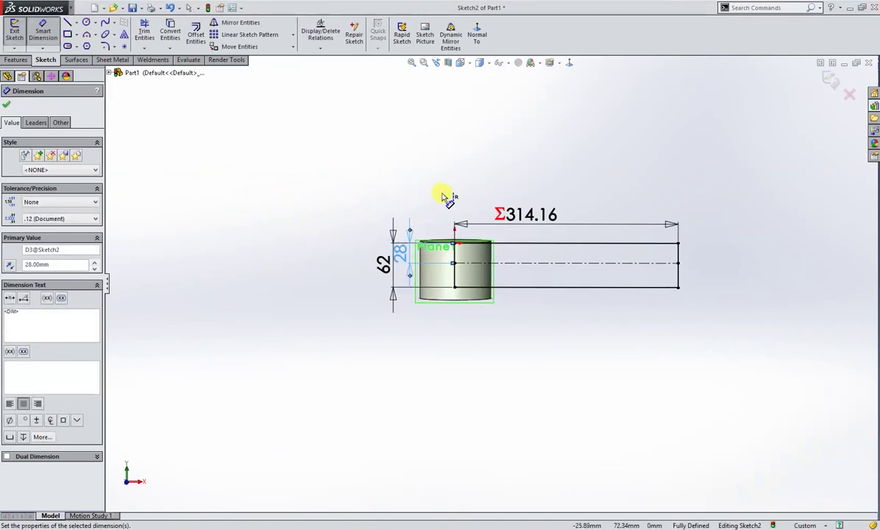
left_click(561, 356)
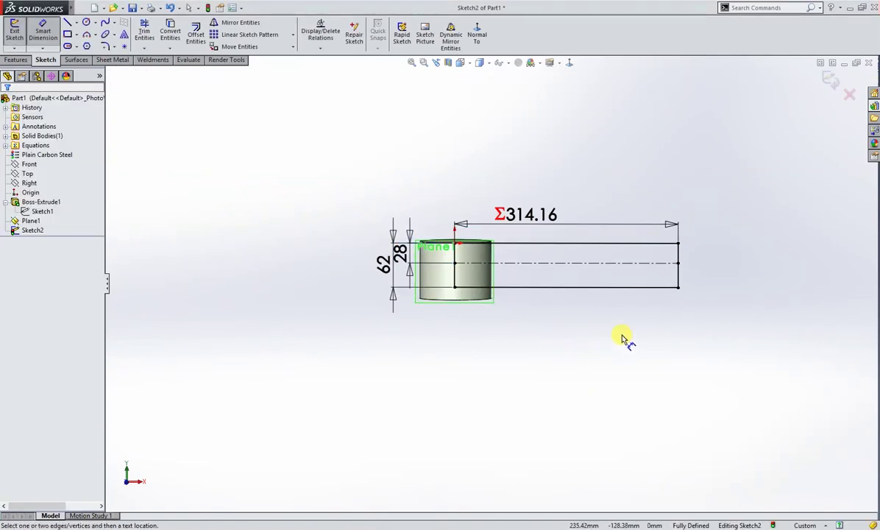
key("Escape")
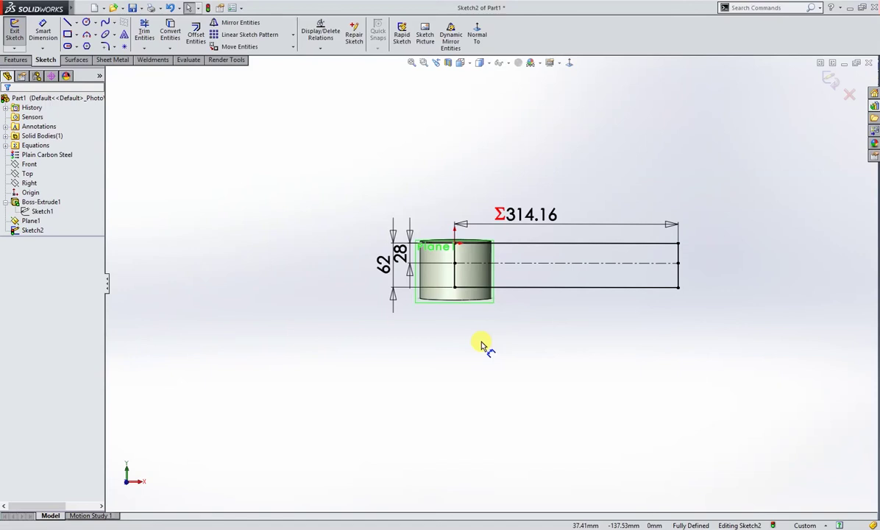
Convert the bottom edge and the short vertical line to construction geometry.
left_click(457, 287)
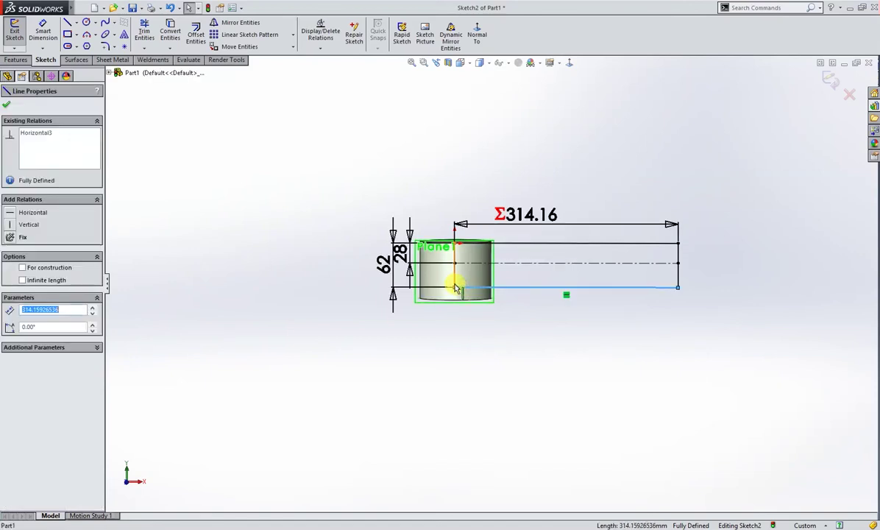
left_click(455, 258, "ctrl")
left_click(501, 249)
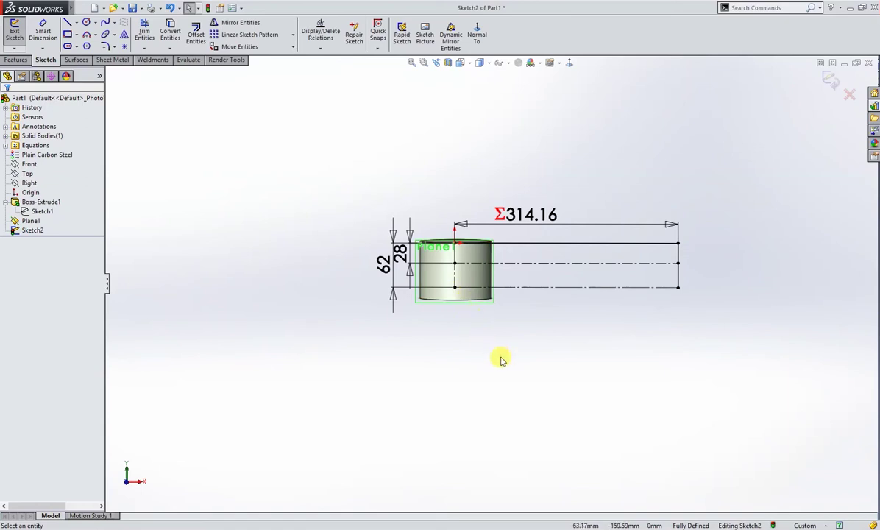
right_click_drag(491, 335, 479, 348)
Draw a sawtooth chain of four diagonals and short verticals between centreline and bottom edge.
right_click_drag(457, 364, 451, 351)
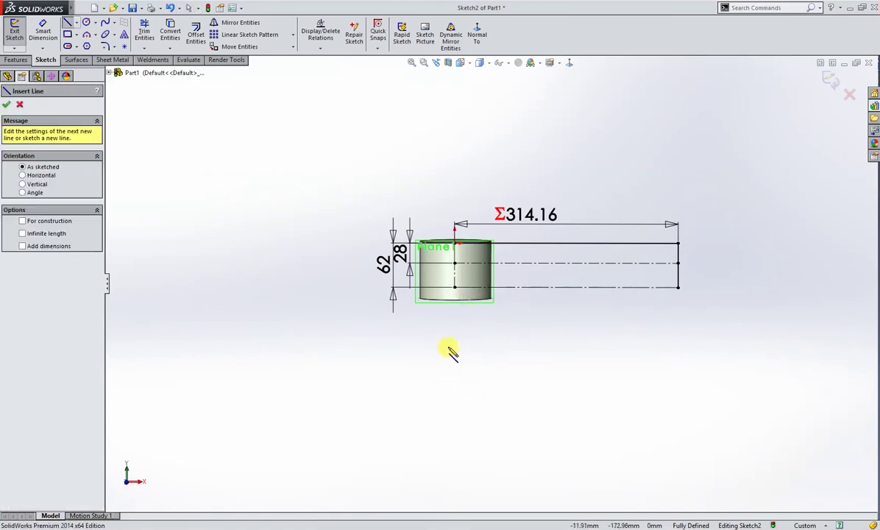
left_click(455, 244)
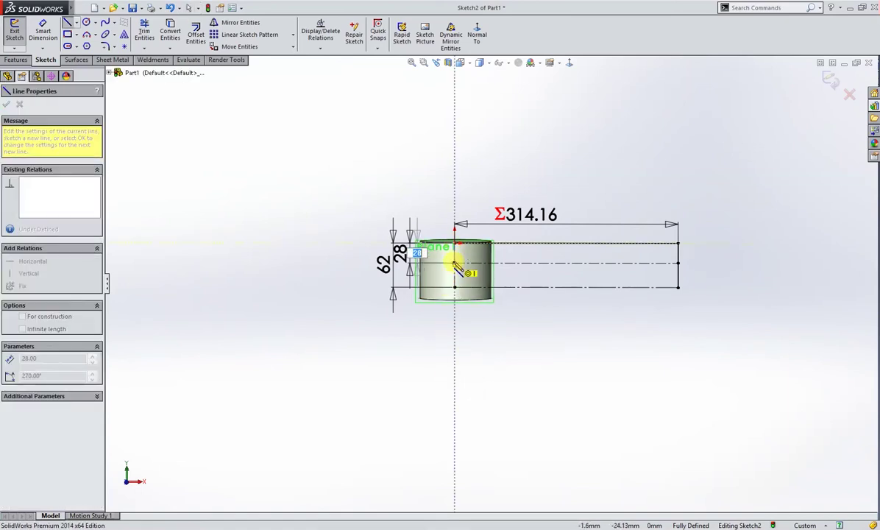
left_click(454, 263)
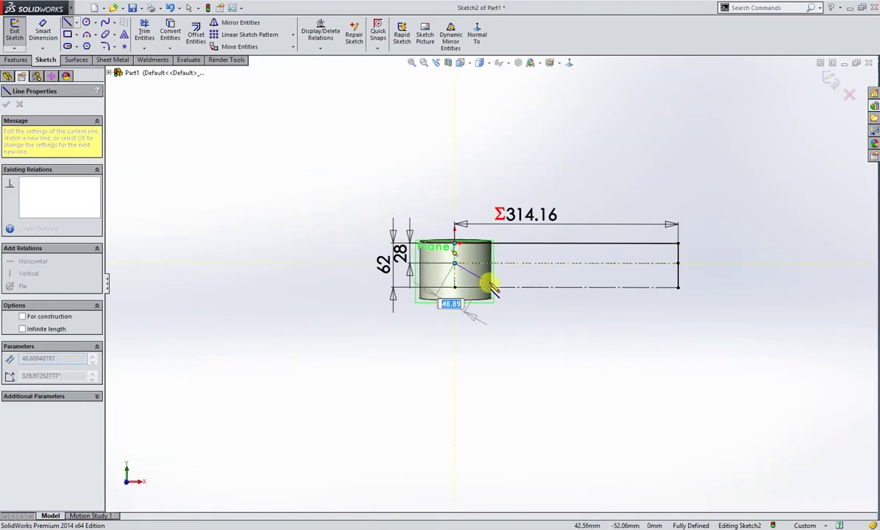
left_click(520, 287)
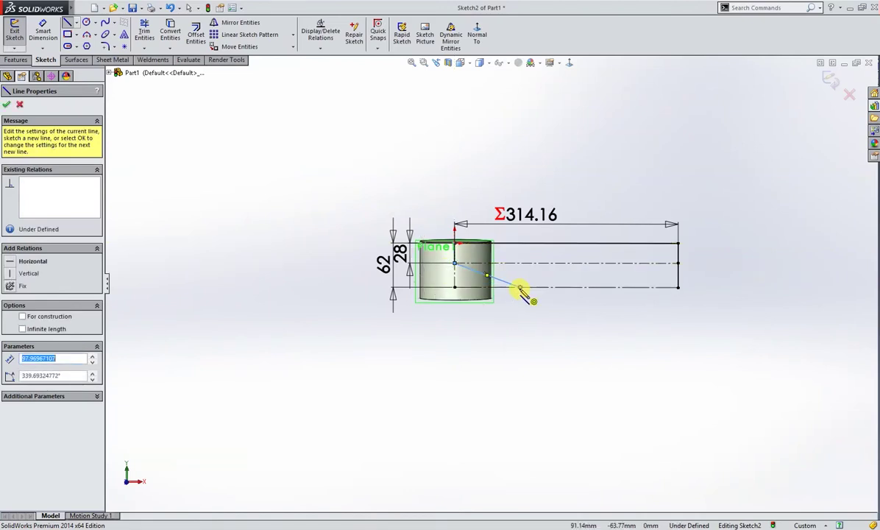
left_click(520, 262)
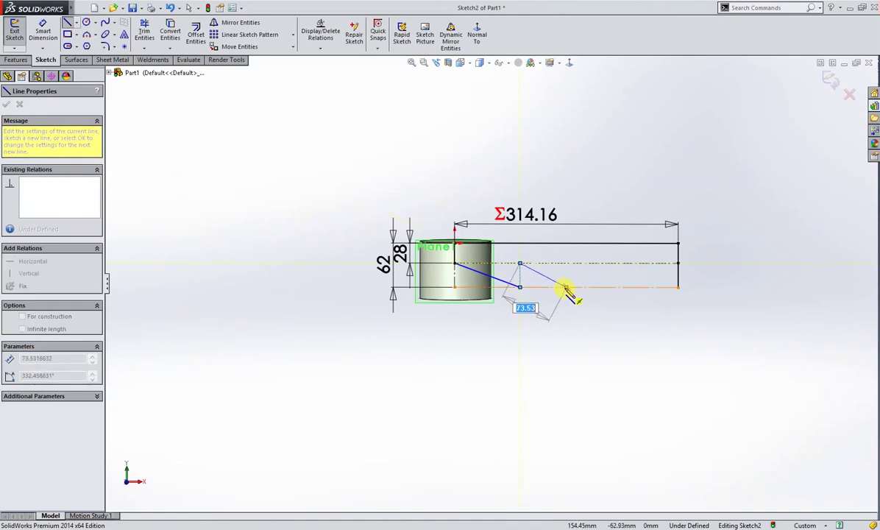
left_click(565, 287)
left_click(565, 263)
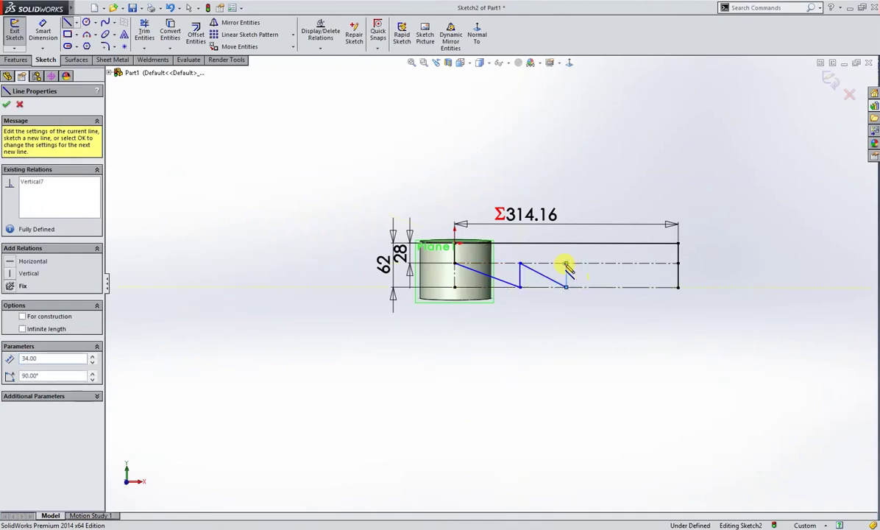
left_click(619, 287)
left_click(619, 263)
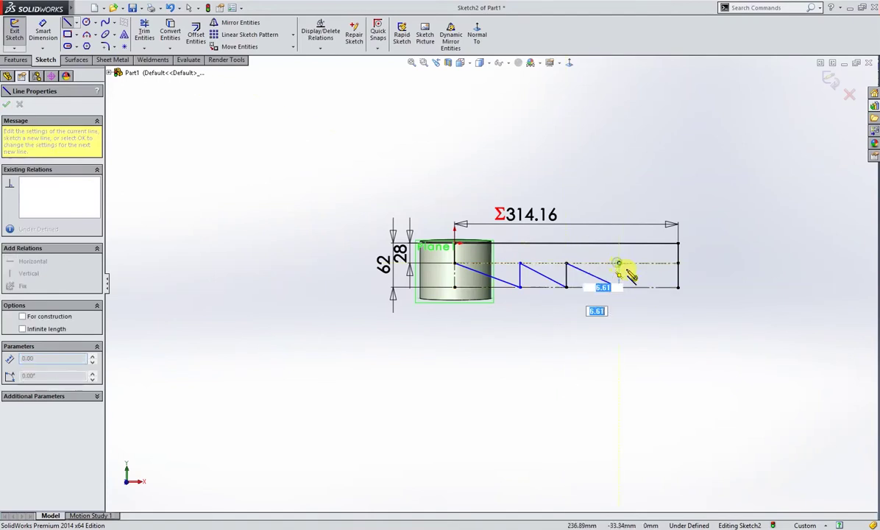
left_click(677, 287)
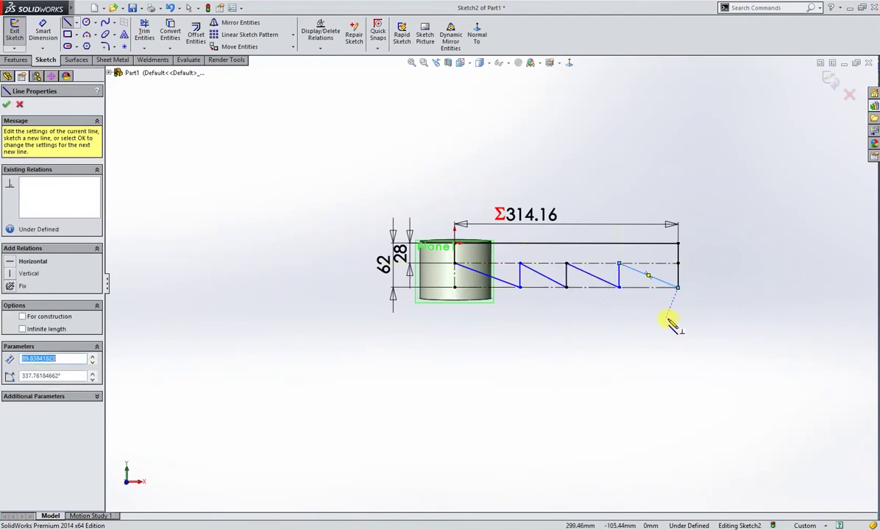
key("Escape")
left_click(566, 263)
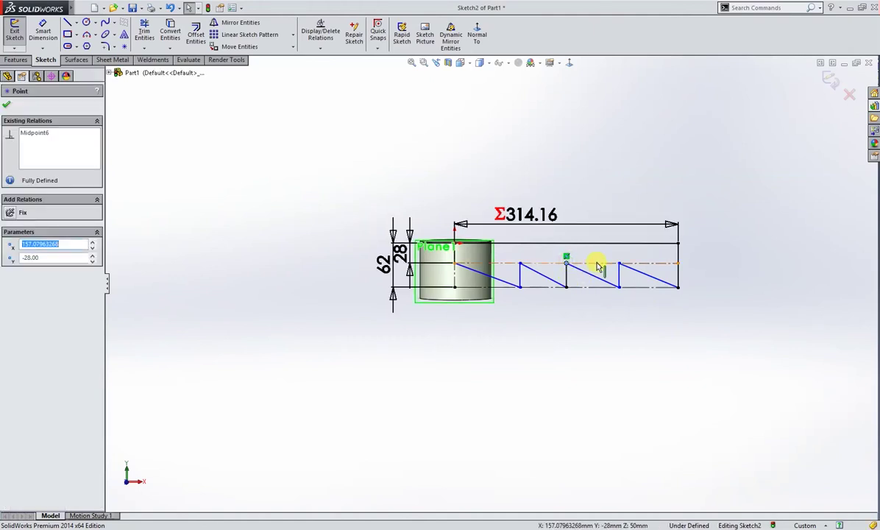
Make the zigzag point the midpoint of the centreline.
left_click(589, 263, "ctrl")
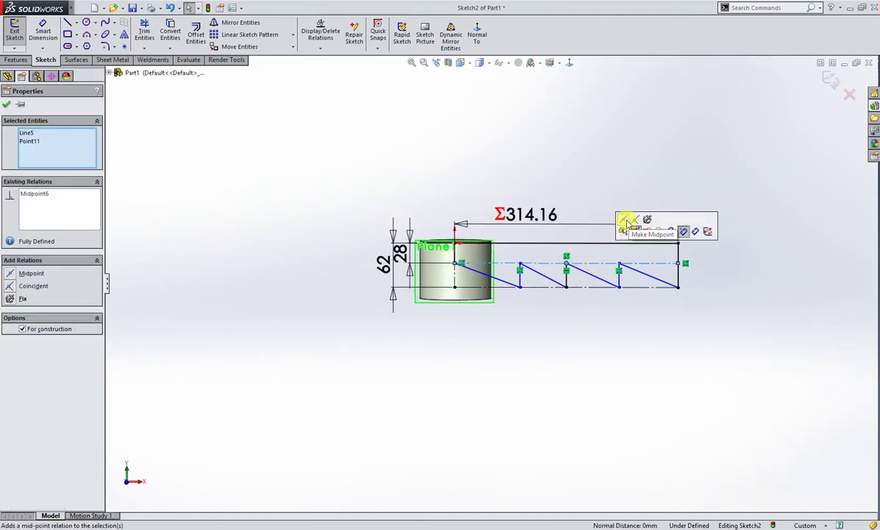
left_click(623, 221)
left_click(614, 339)
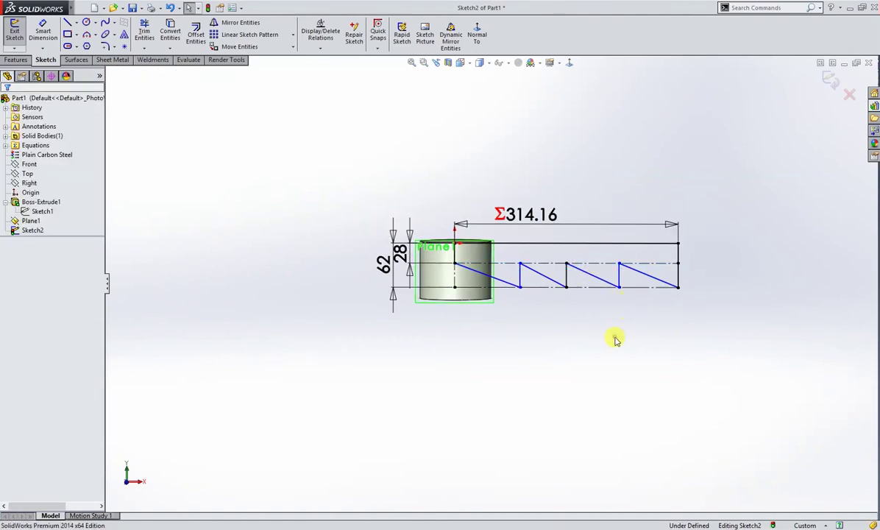
Make all four sawtooth diagonals parallel.
left_click(647, 277)
left_click(592, 278, "ctrl")
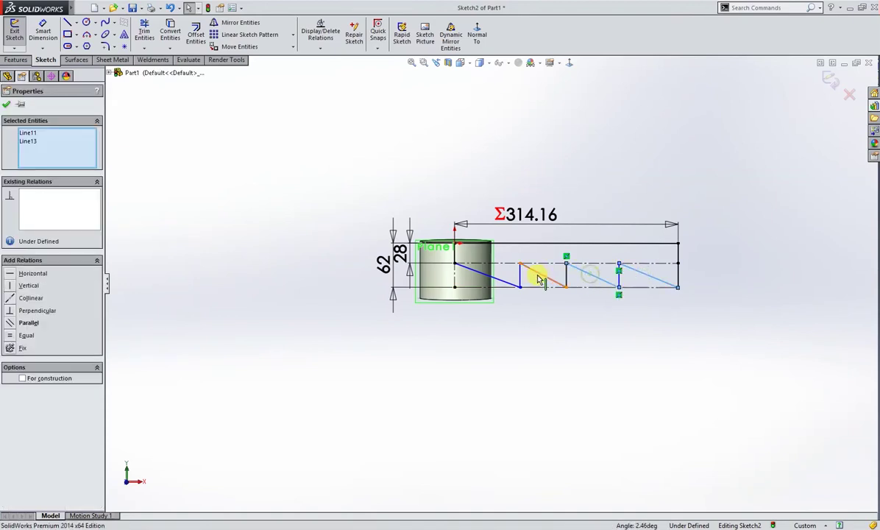
left_click(537, 278, "ctrl")
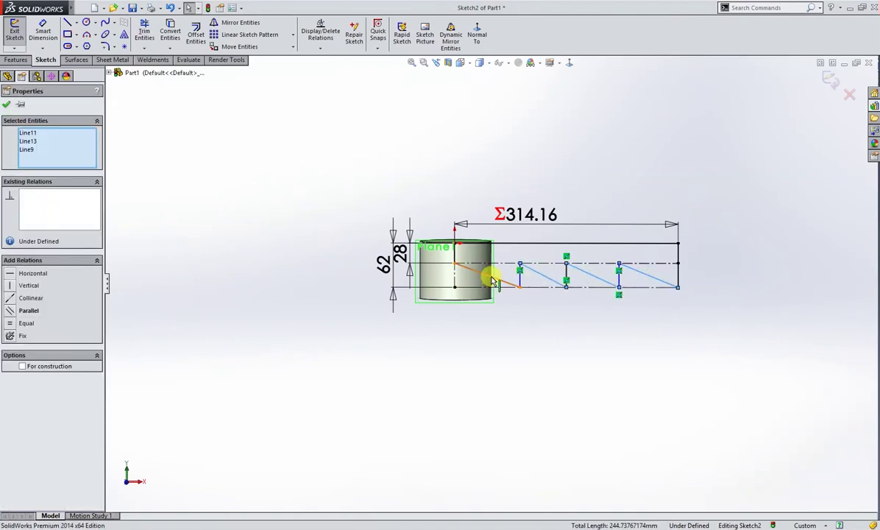
left_click(487, 276, "ctrl")
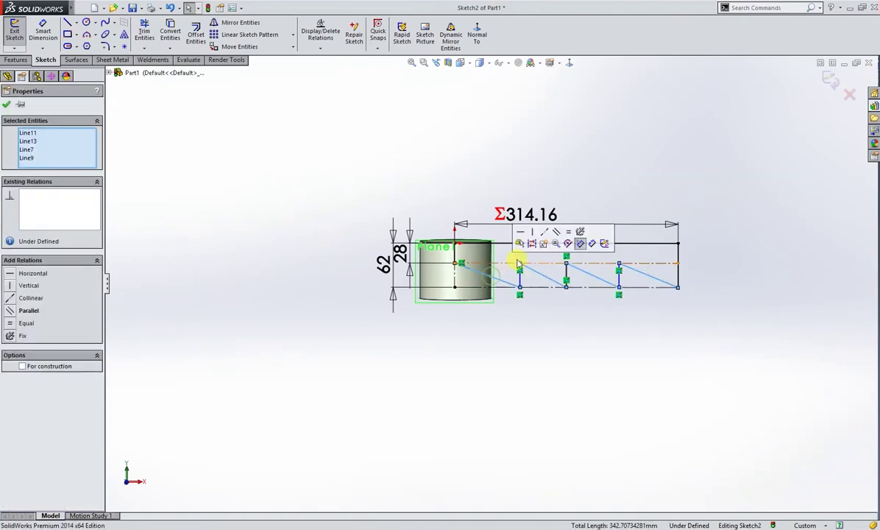
left_click(556, 234)
left_click(545, 320)
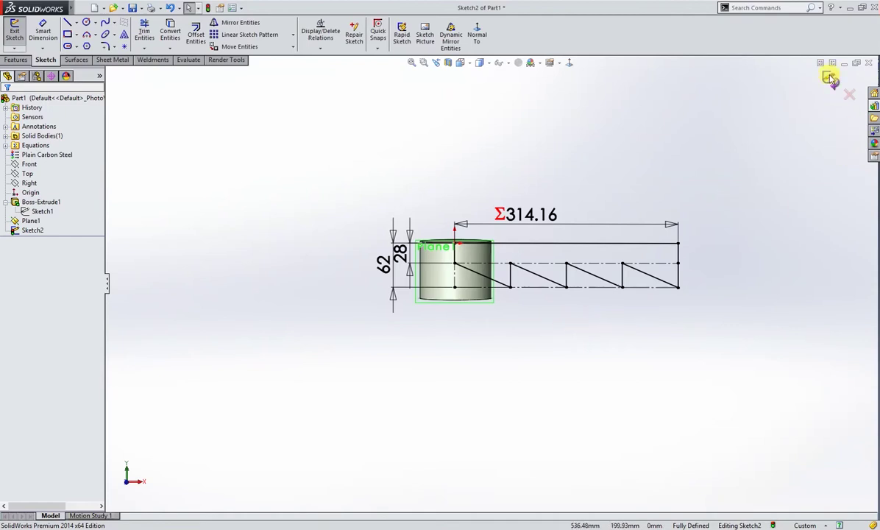
Wrap the zigzag Sketch2 onto the cylinder's side face as a 12 mm deep deboss.
left_click(830, 81)
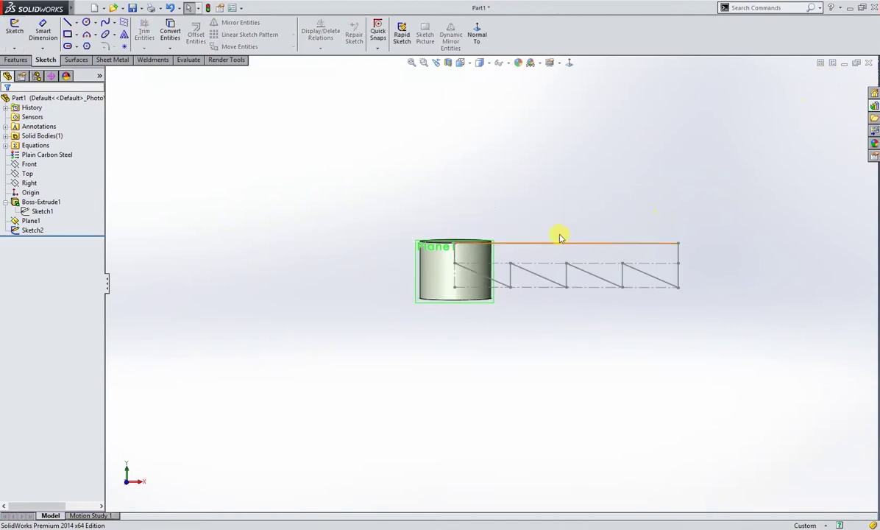
left_click(15, 60)
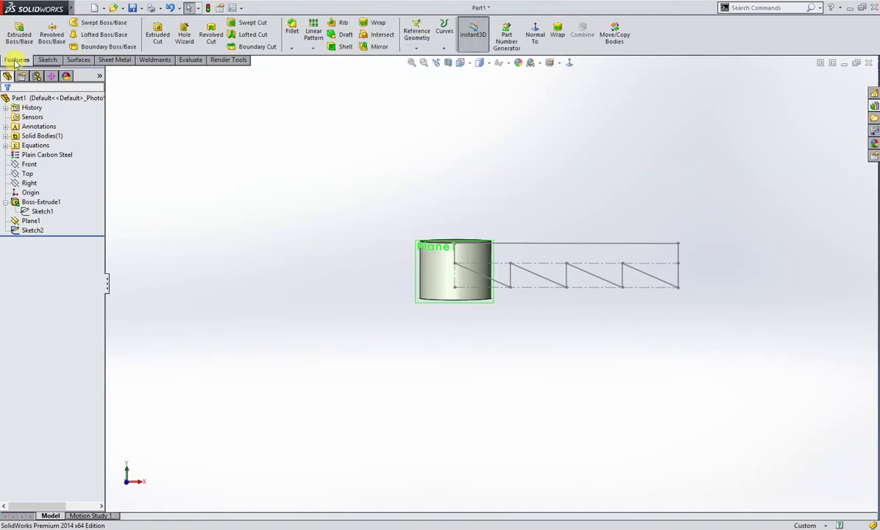
left_click(557, 33)
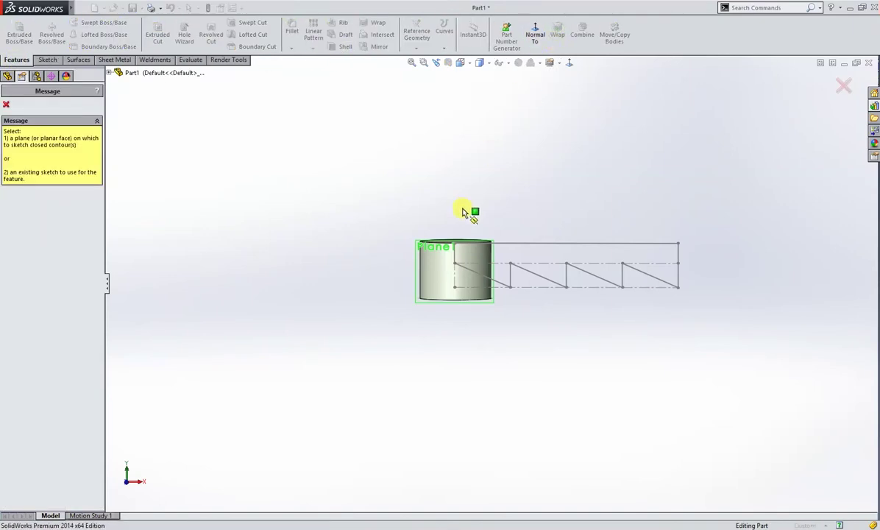
left_click(482, 286)
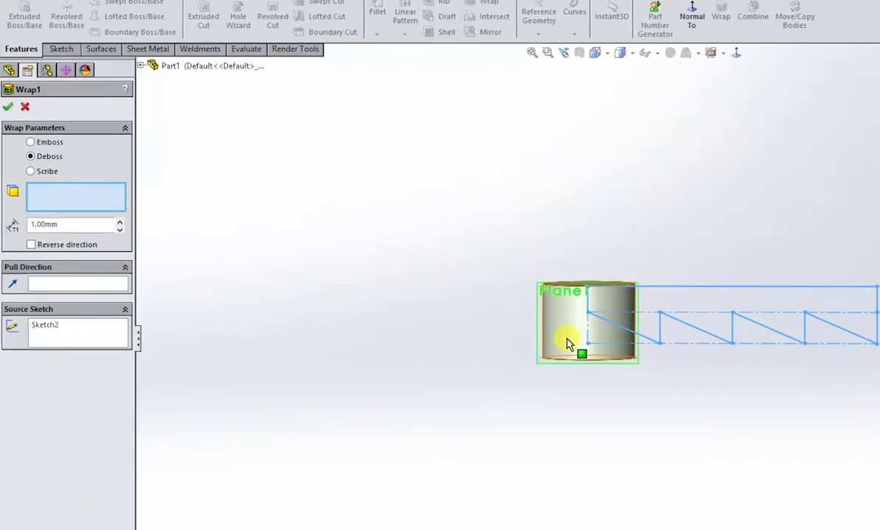
left_click(566, 342)
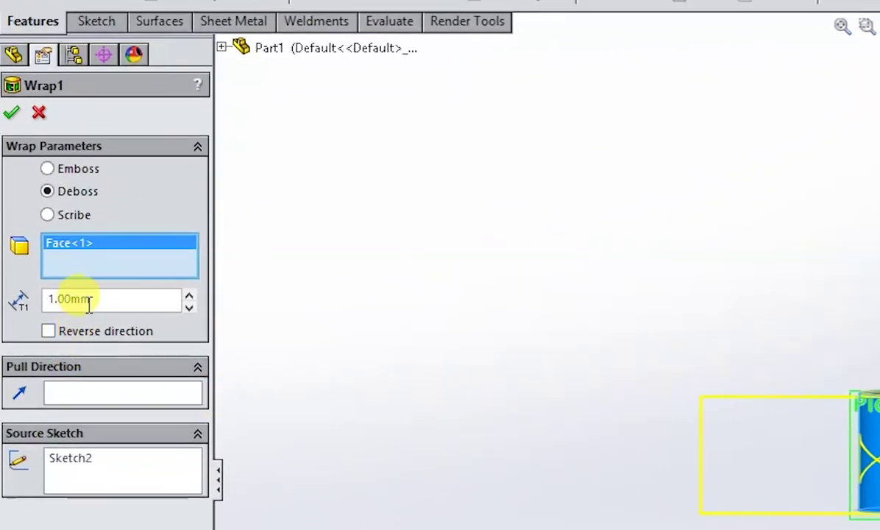
double_click(94, 302)
type("12")
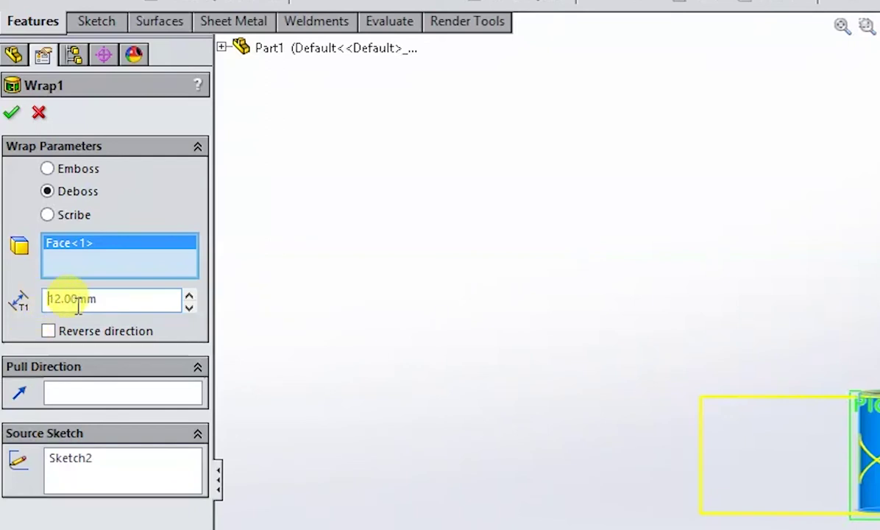
left_click(16, 115)
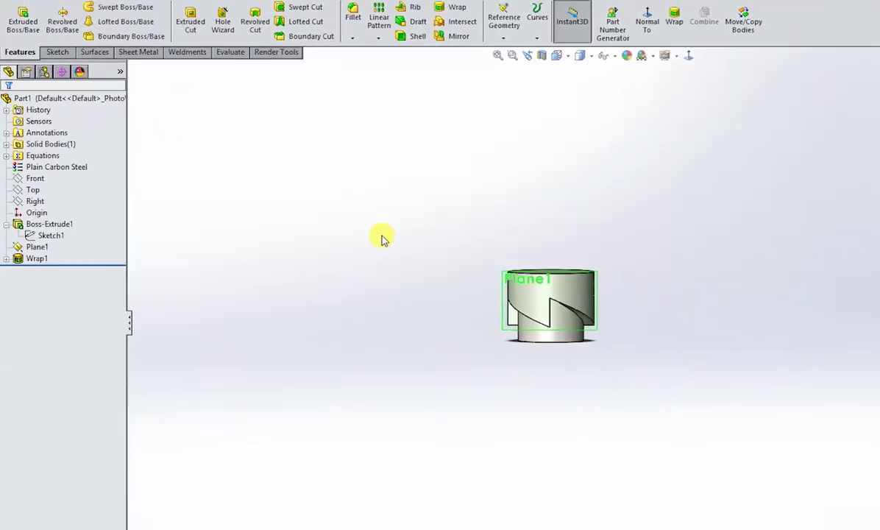
middle_click_drag(382, 239, 261, 247)
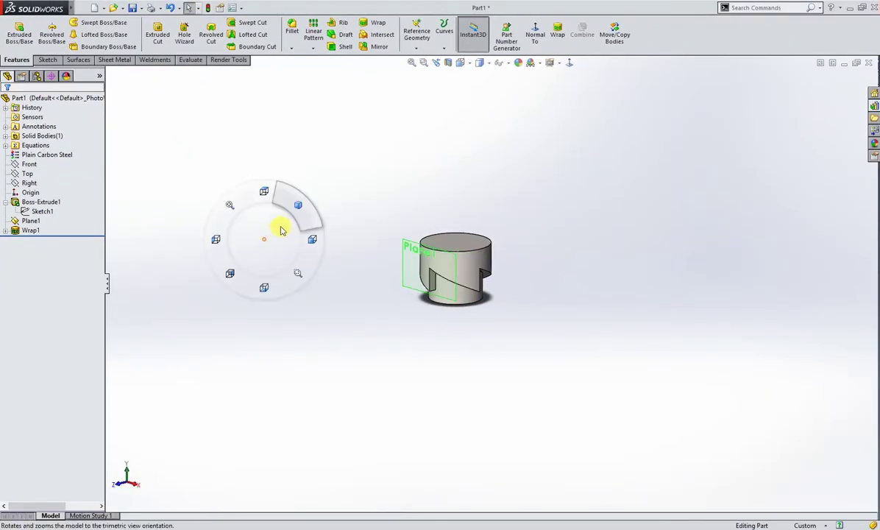
Mirror the Wrap1 body about the bottom face, with Merge solids unchecked.
right_click_drag(261, 243, 284, 225)
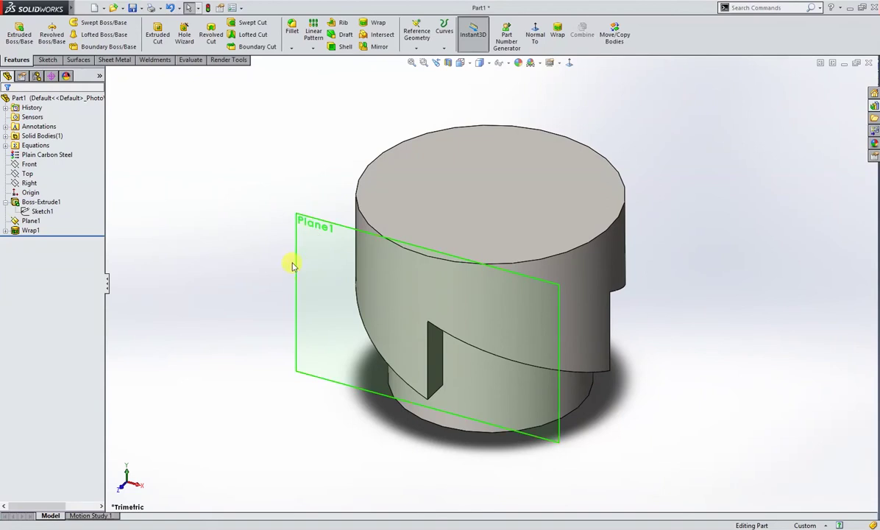
left_click(375, 46)
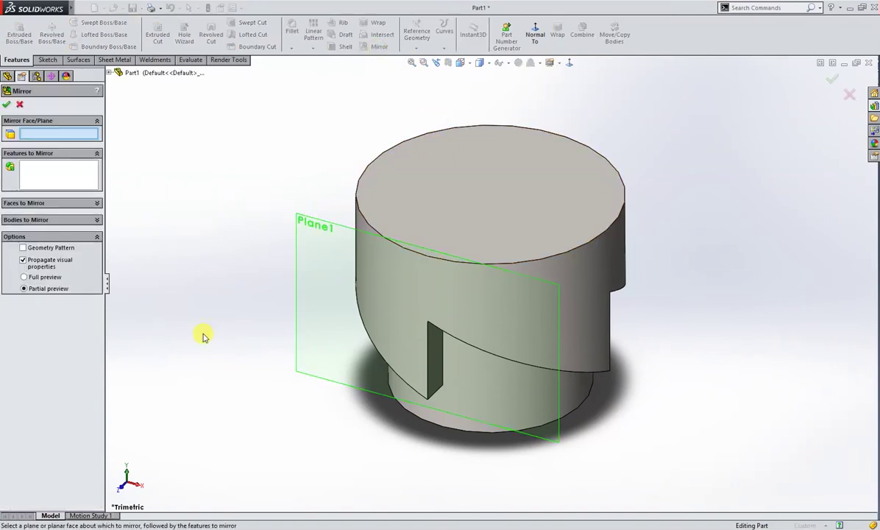
mouse_move(203, 332)
middle_mouse_down()
mouse_move(197, 270)
mouse_move(270, 287)
middle_mouse_up()
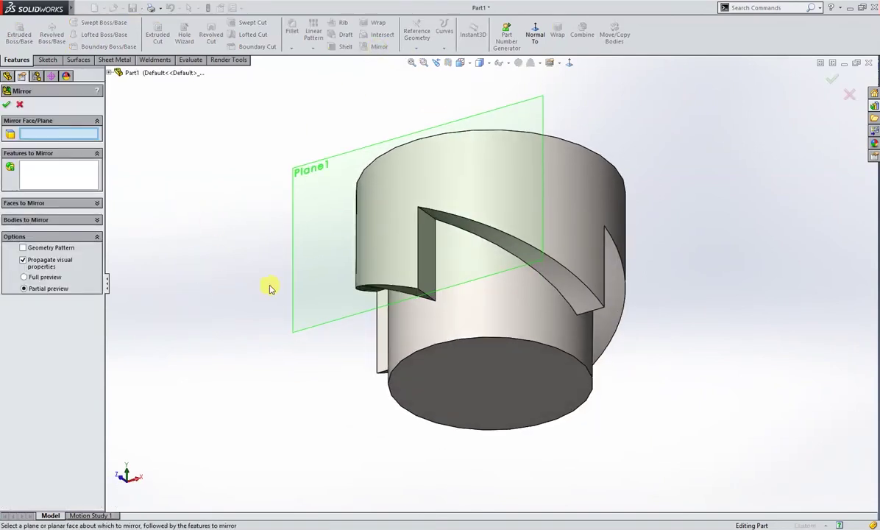
left_click(434, 361)
left_click(46, 221)
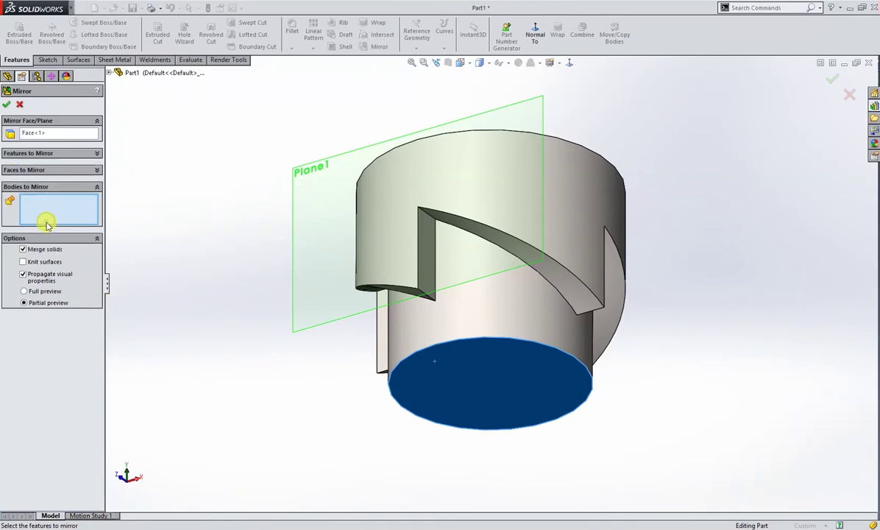
left_click(403, 188)
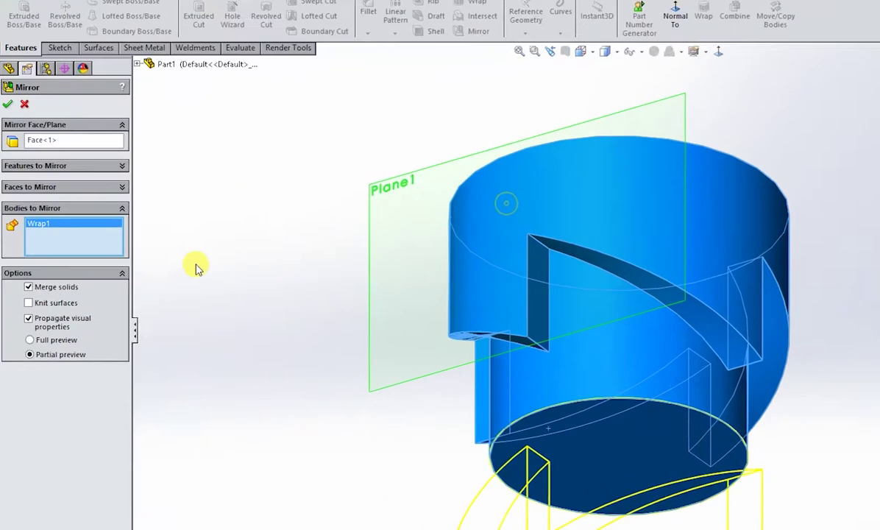
left_click(47, 400)
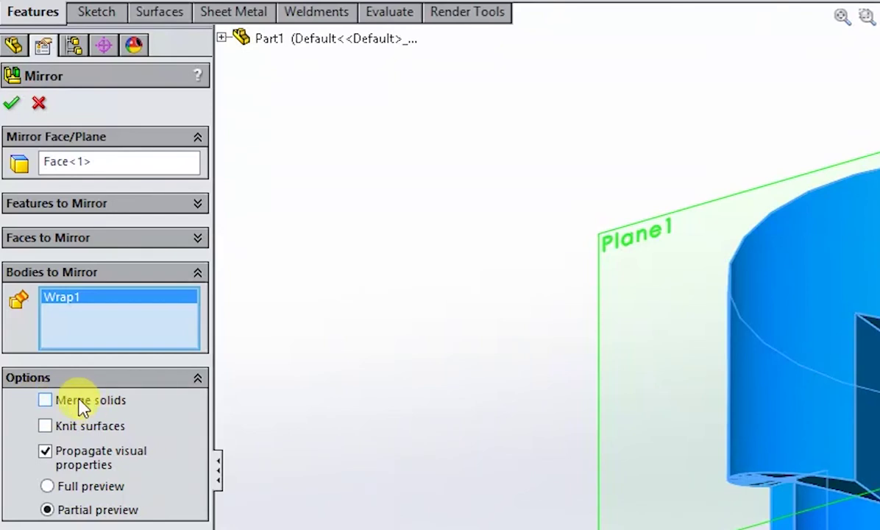
left_click(11, 103)
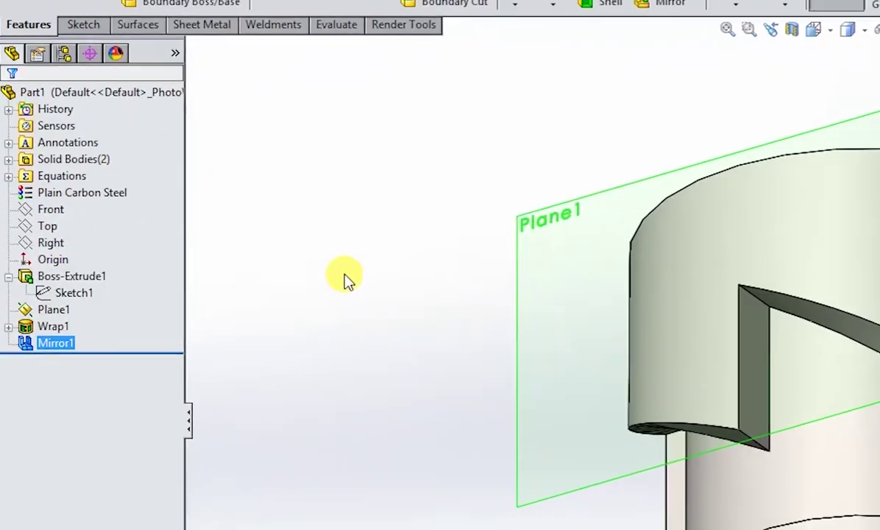
middle_click_drag(221, 253, 269, 248)
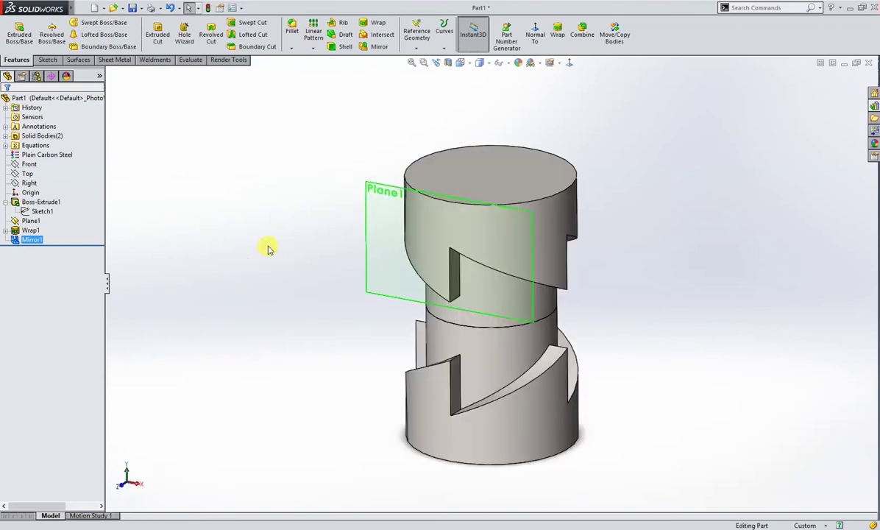
Rotate the lower mirrored body 45° about the Y axis with Move/Copy Bodies.
left_click(614, 36)
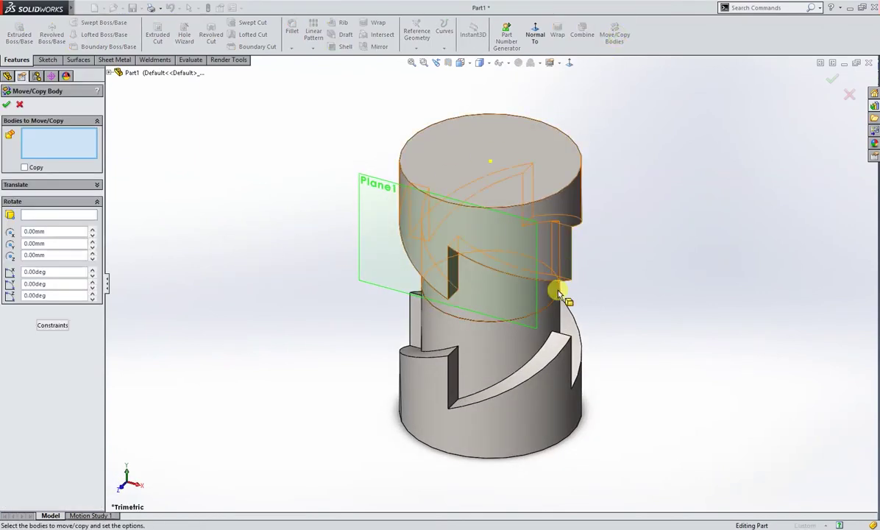
left_click(497, 428)
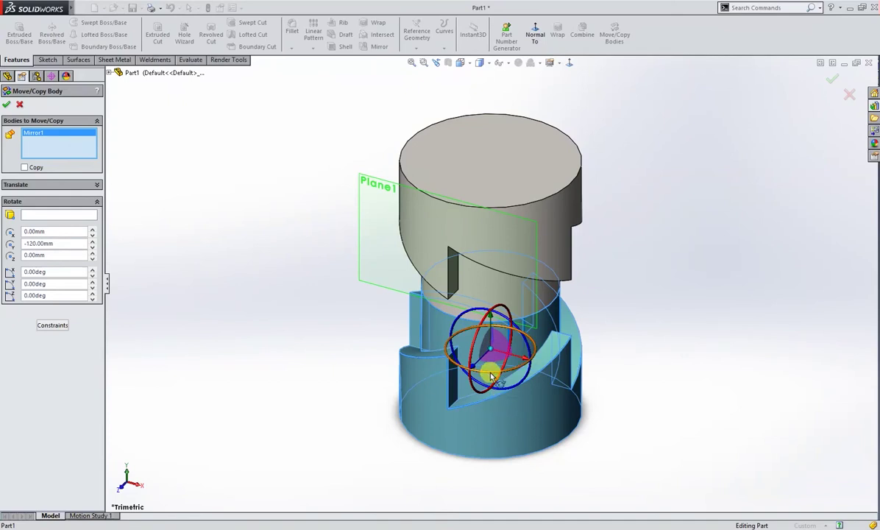
left_click_drag(493, 374, 462, 378)
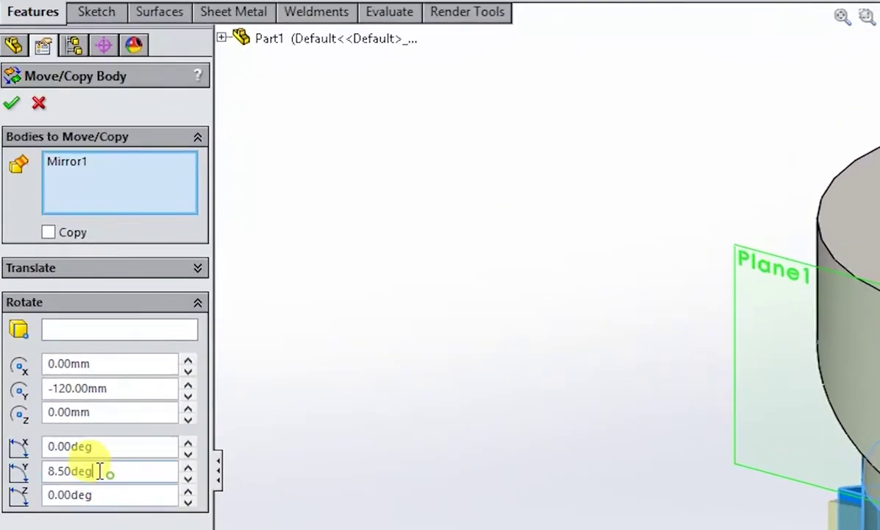
left_click_drag(55, 283, 3, 286)
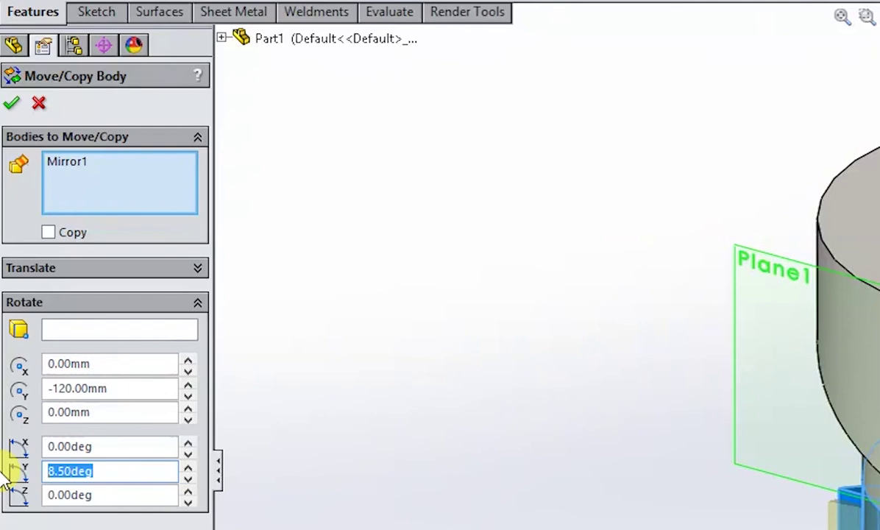
type("45")
key("Return")
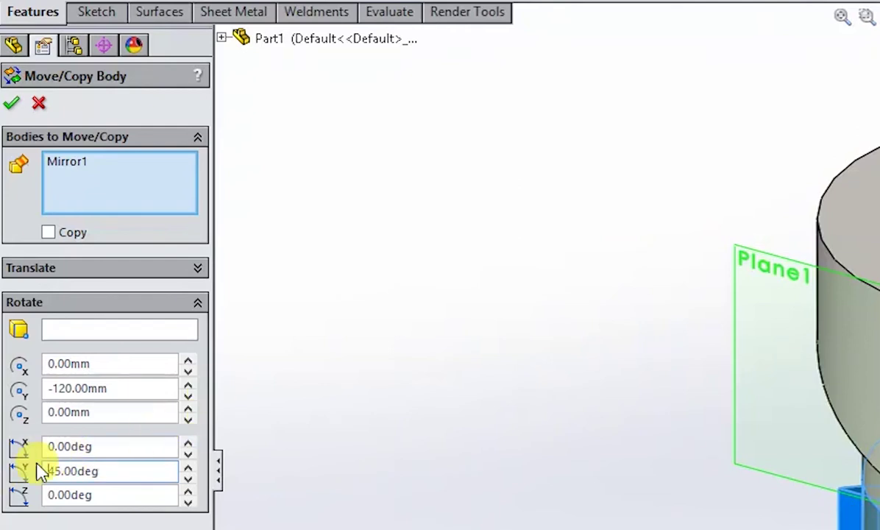
left_click(12, 106)
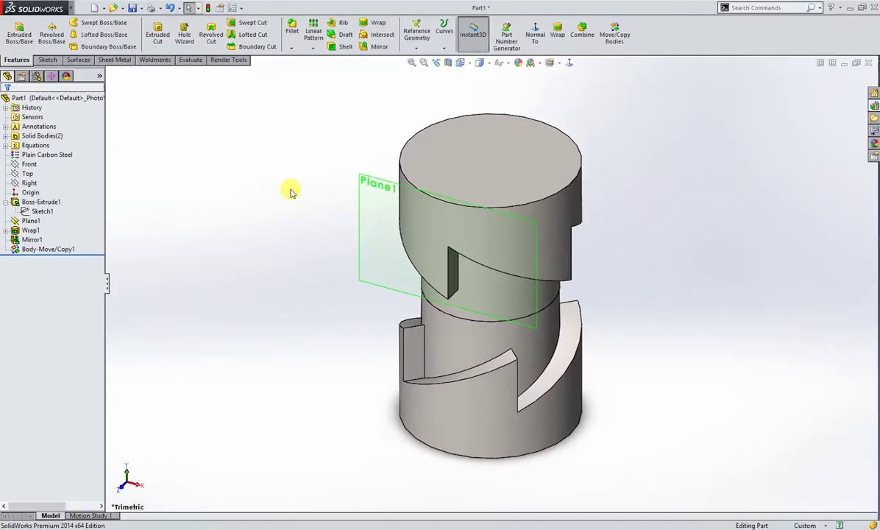
left_click(582, 33)
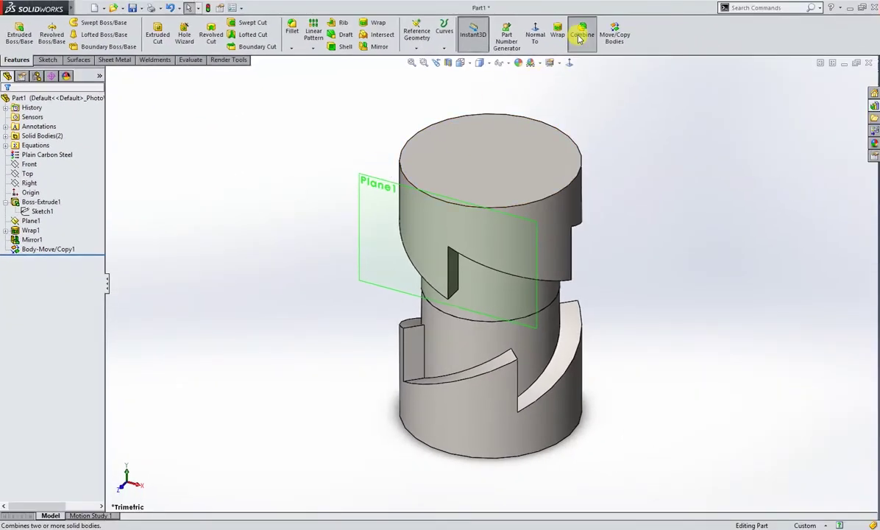
Combine the upper Wrap1 body and the rotated lower body with Add, then view trimetric.
left_click(525, 204)
left_click(556, 349)
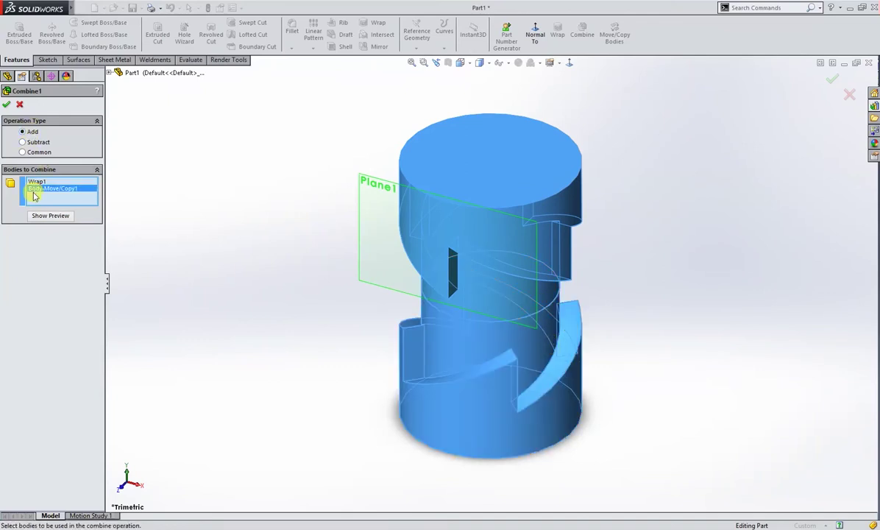
left_click(8, 106)
mouse_move(281, 259)
middle_mouse_down()
mouse_move(305, 261)
mouse_move(339, 222)
mouse_move(378, 224)
mouse_move(258, 238)
mouse_move(299, 255)
mouse_move(271, 267)
mouse_move(277, 264)
middle_mouse_up()
key("ctrl+7")
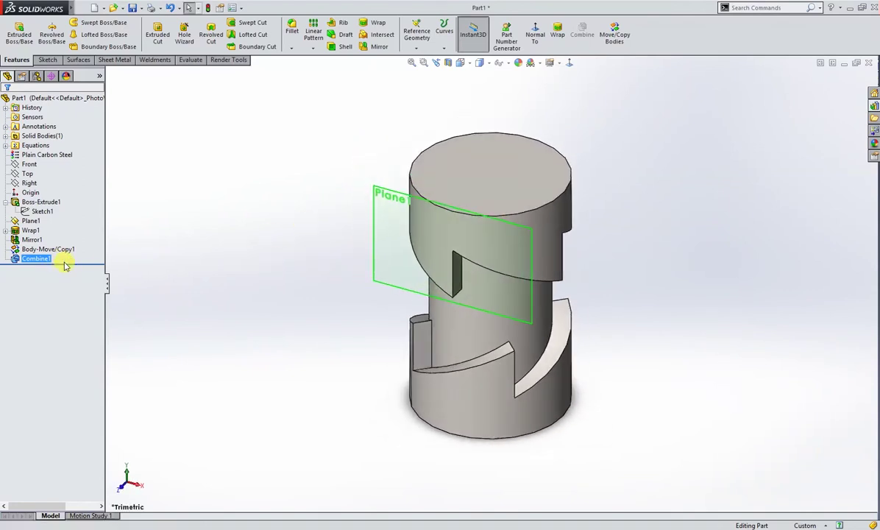
left_click_drag(64, 267, 67, 257)
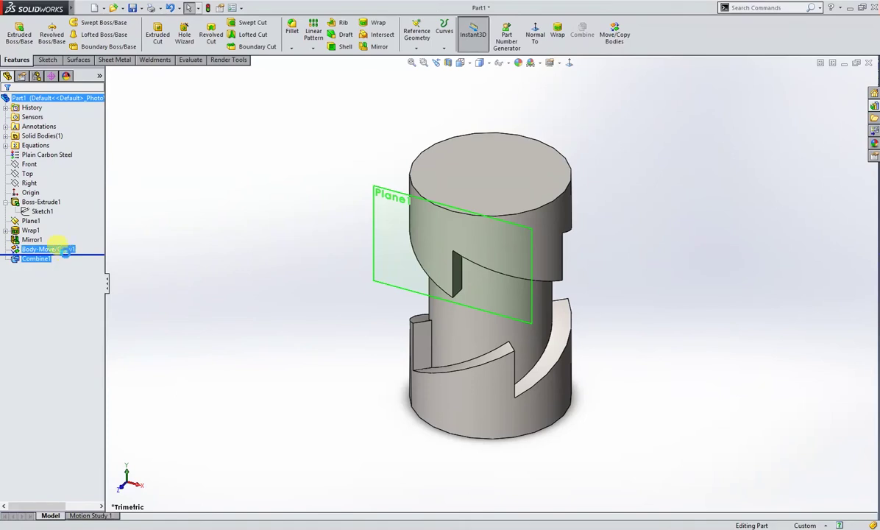
Drag the rollback bar to sit between Wrap1 and Mirror1, then zoom in on the slot.
left_click_drag(65, 250, 66, 254)
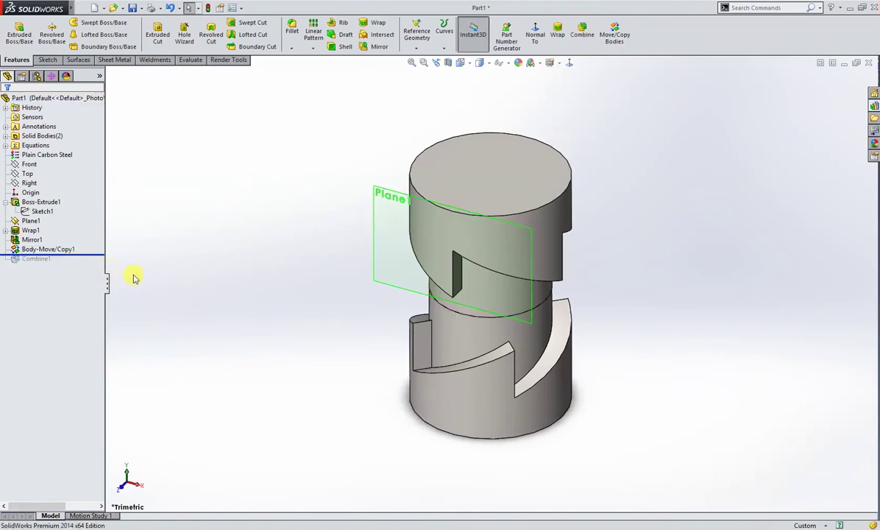
left_click(89, 253)
left_click_drag(94, 237, 96, 237)
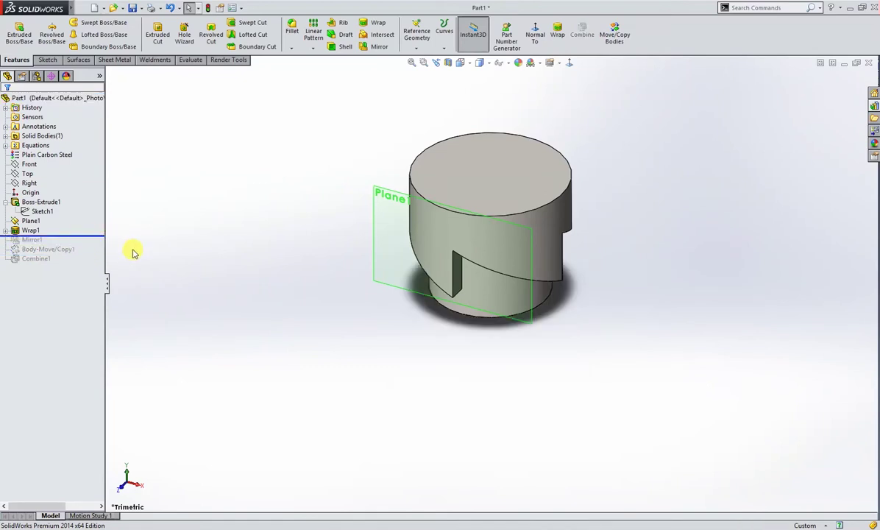
mouse_move(247, 293)
middle_mouse_down()
mouse_move(251, 185)
mouse_move(232, 341)
mouse_move(195, 173)
mouse_move(157, 141)
middle_mouse_up()
scroll(252, 236, "up", 5)
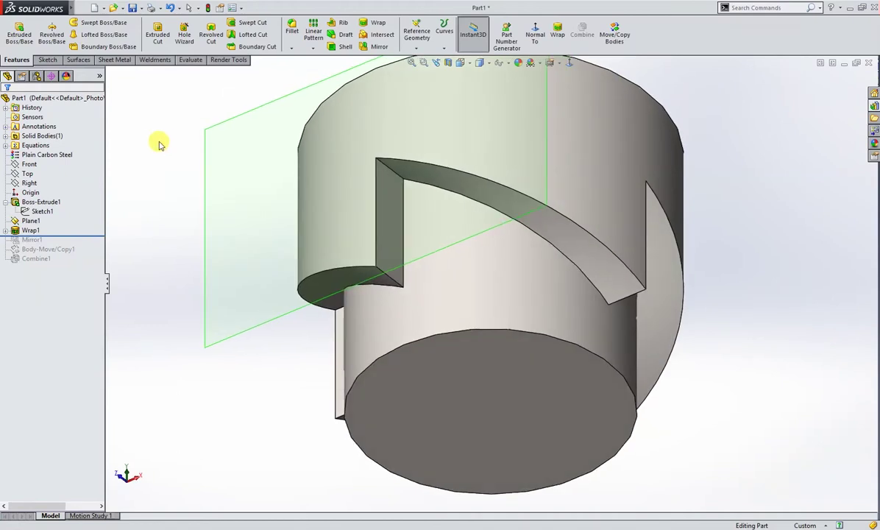
left_click(393, 175)
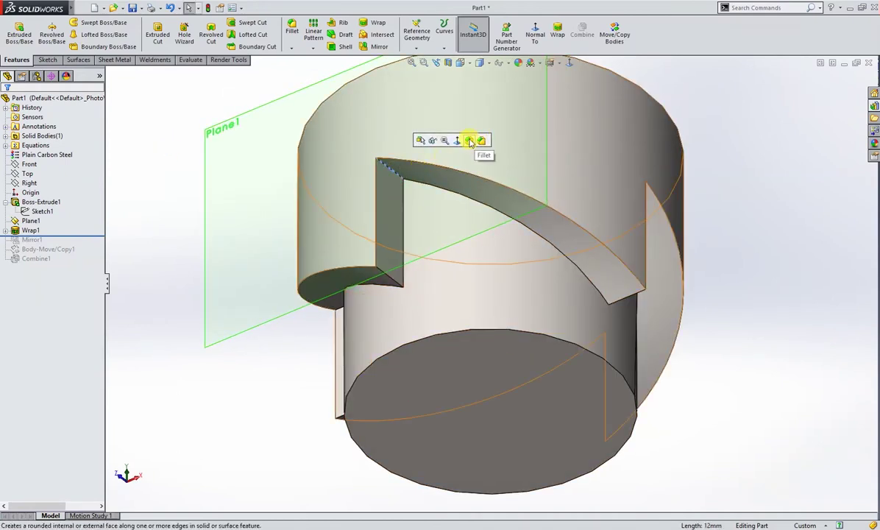
Fillet the slot's connected edge loop with a 6 mm radius.
left_click(470, 140)
right_click(81, 214)
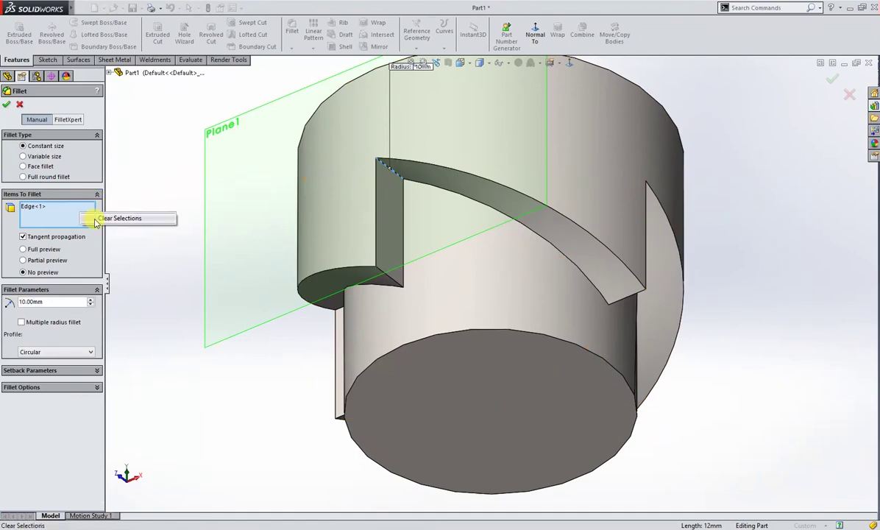
left_click(103, 220)
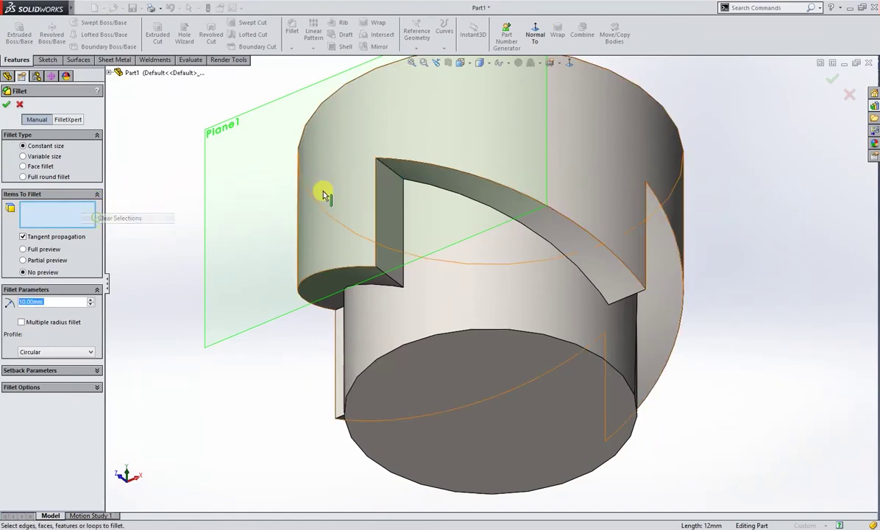
left_click(392, 171)
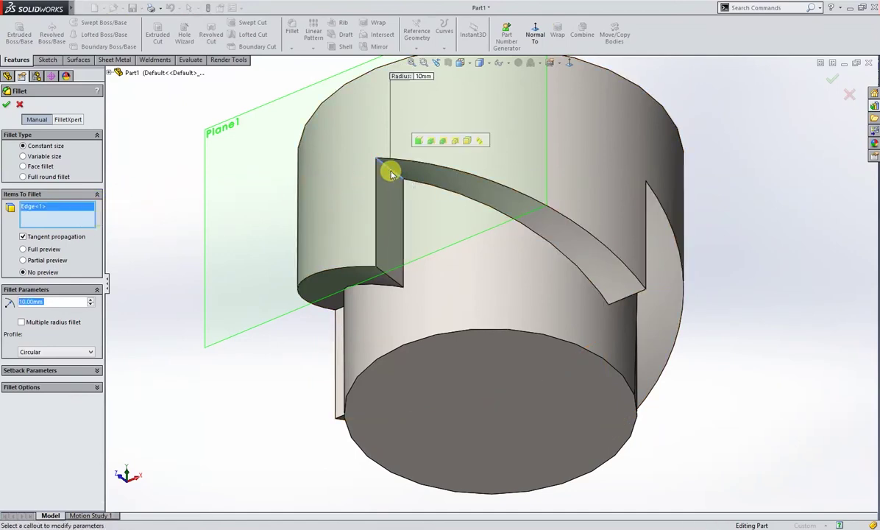
left_click(420, 142)
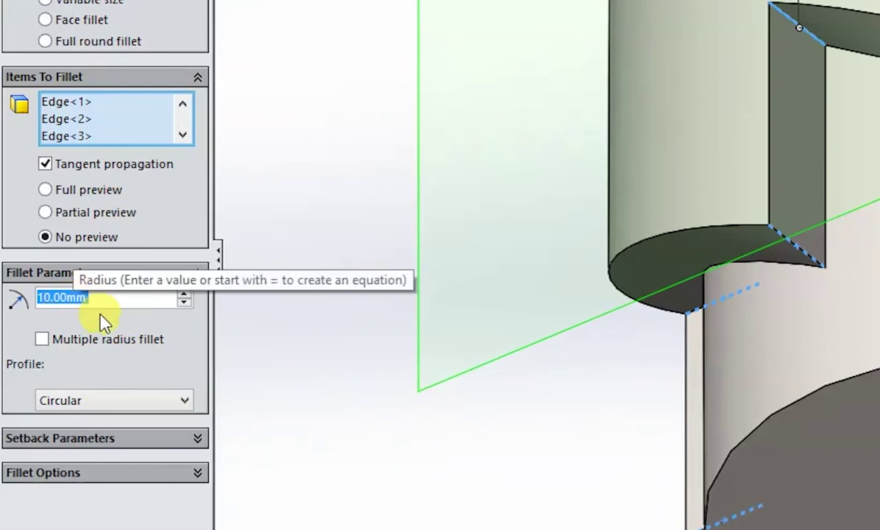
type("6")
key("Return")
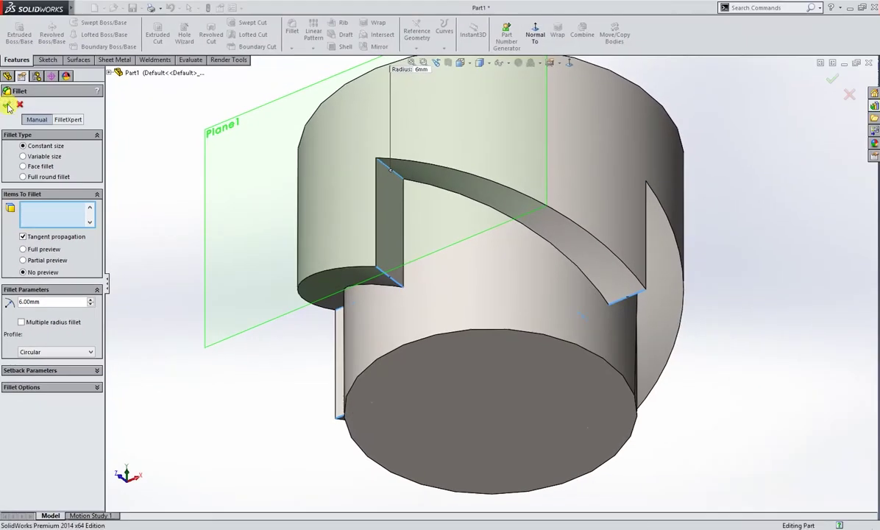
left_click(10, 106)
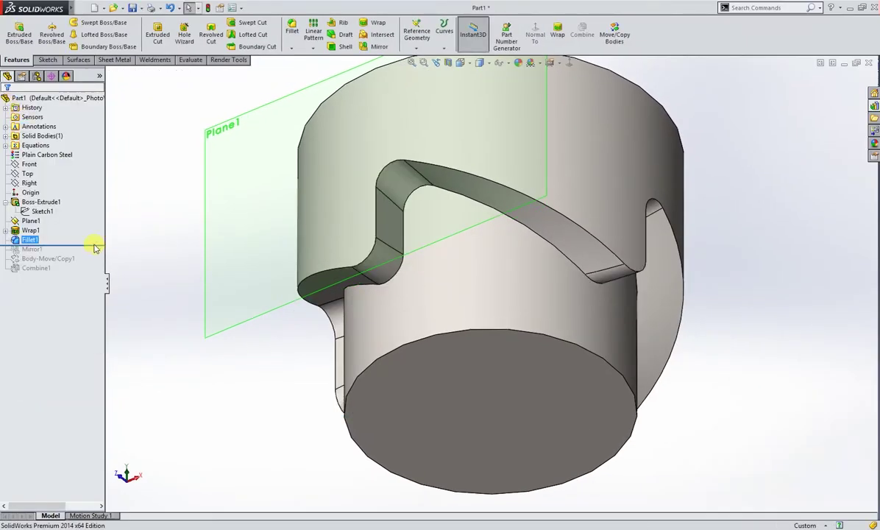
Roll the history forward past Combine1 and switch to the trimetric view.
left_click_drag(98, 244, 95, 274)
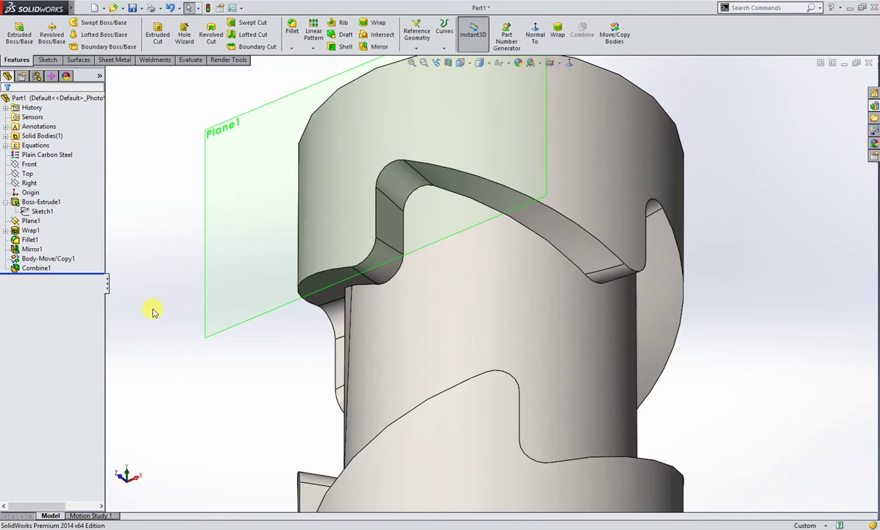
middle_click_drag(147, 304, 250, 381)
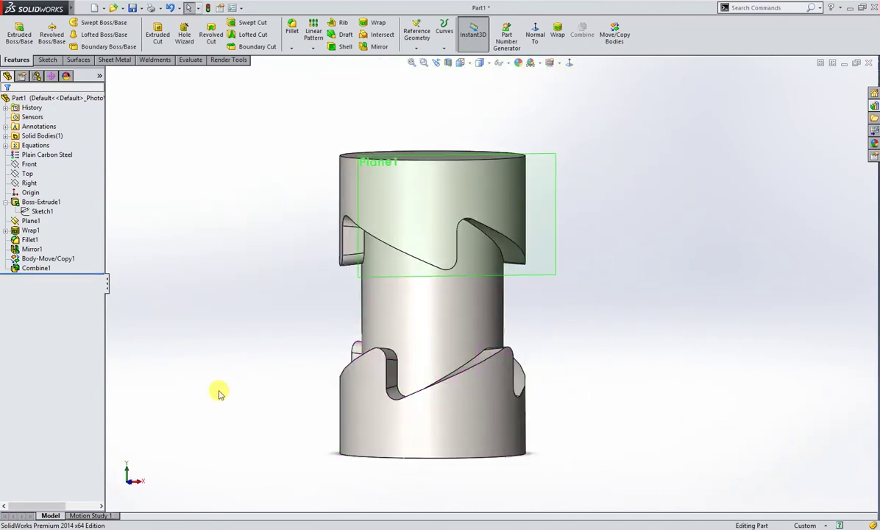
right_click_drag(187, 382, 230, 353)
left_click(381, 264)
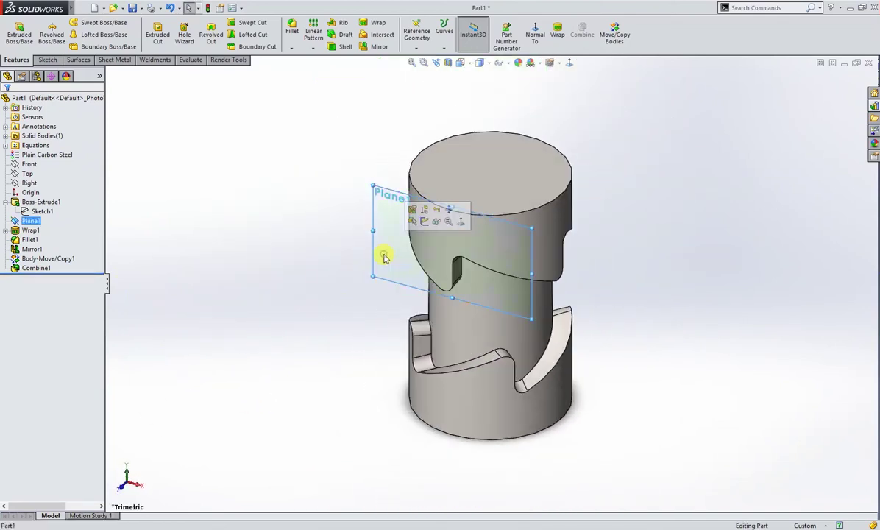
Sketch a corner rectangle on Plane1, from the cylinder's base about 220 mm to the right.
left_click(424, 223)
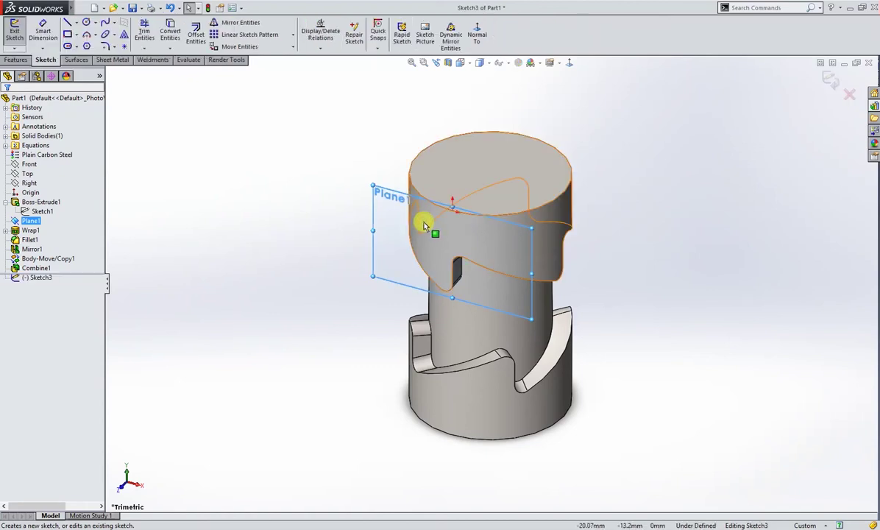
left_click(476, 33)
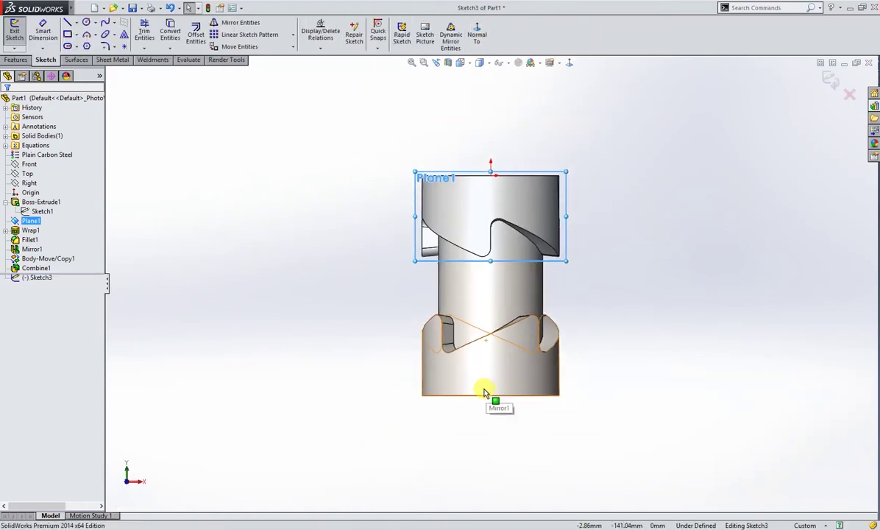
right_click_drag(283, 339, 247, 346)
left_click(490, 395)
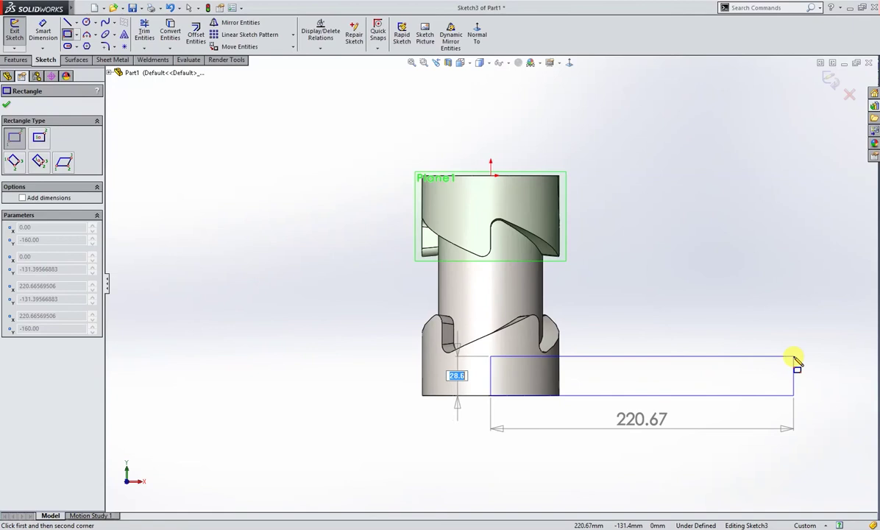
left_click(794, 360)
right_click_drag(472, 424, 474, 401)
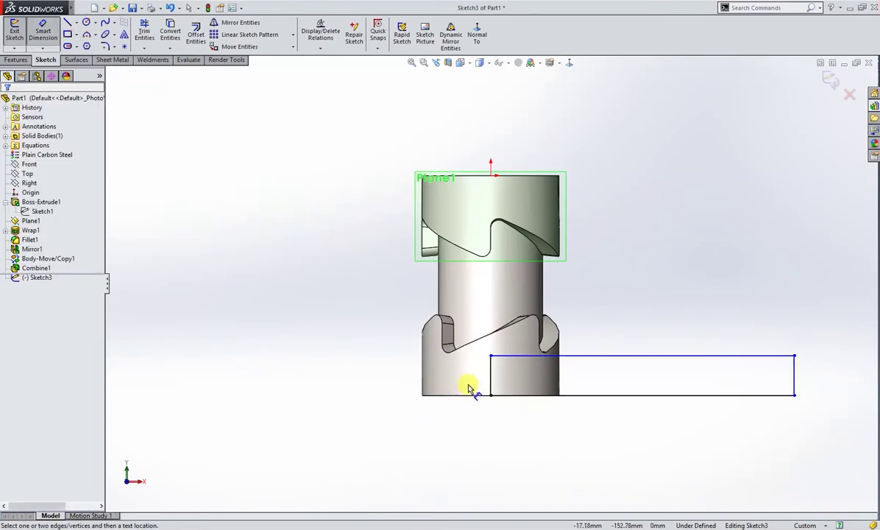
Dimension the rectangle 30 mm tall and set its width to ="DIA"*pi (314.16).
left_click(490, 378)
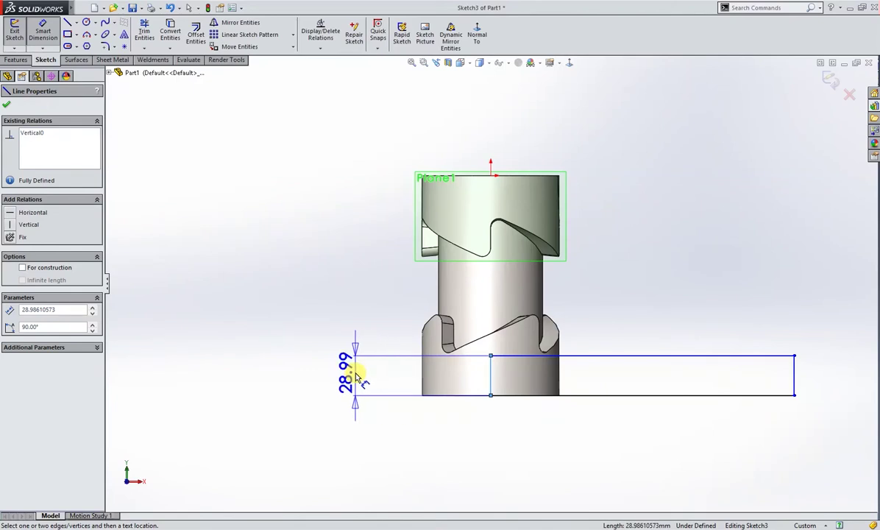
left_click(357, 377)
key("Escape")
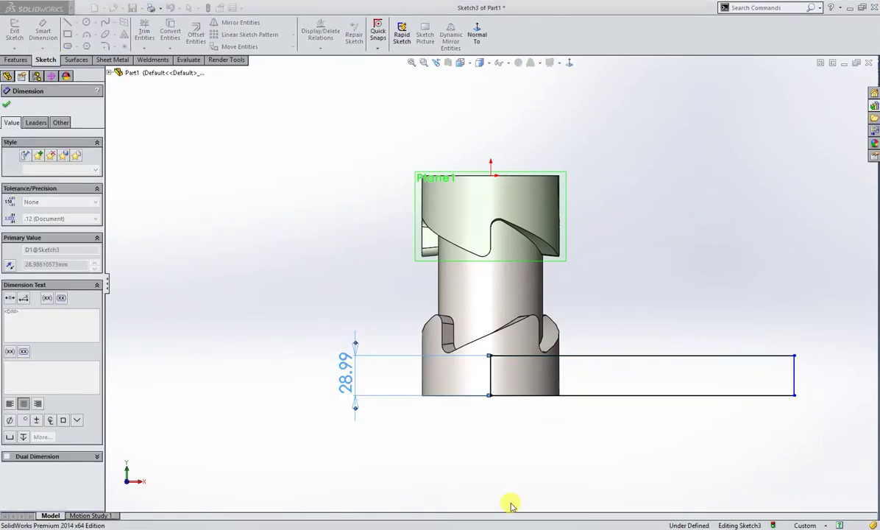
left_click(677, 356)
left_click(655, 325)
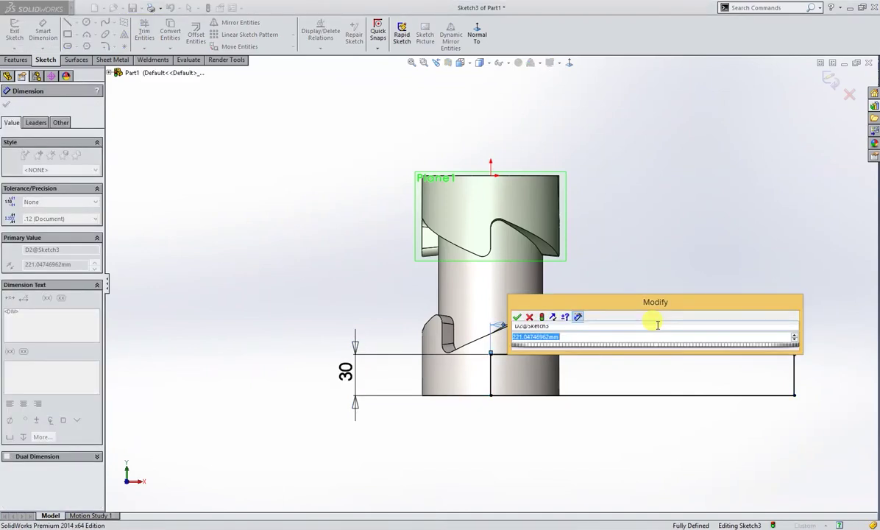
type("=")
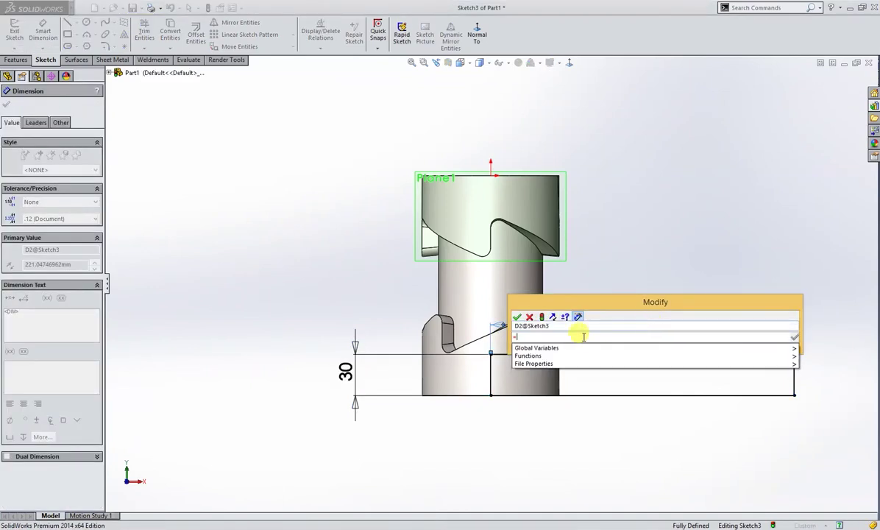
left_click(812, 350)
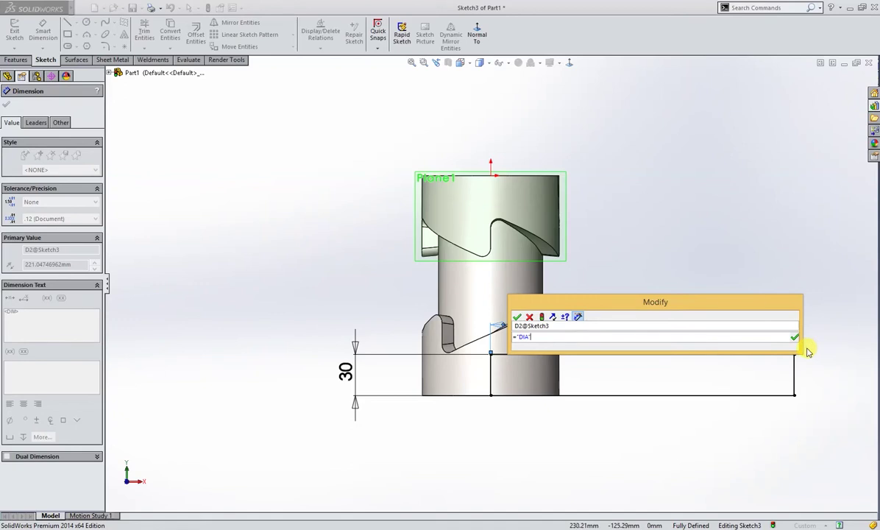
type("*pi")
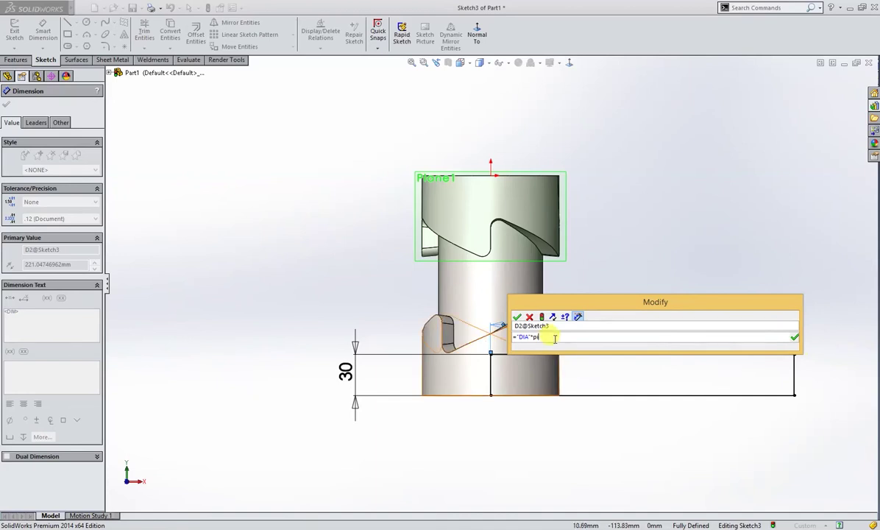
left_click(517, 316)
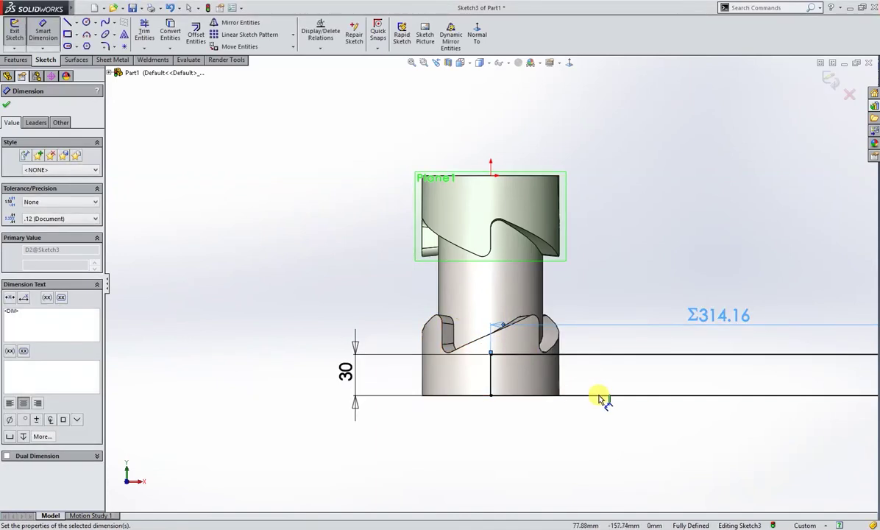
left_click(599, 418)
key("f")
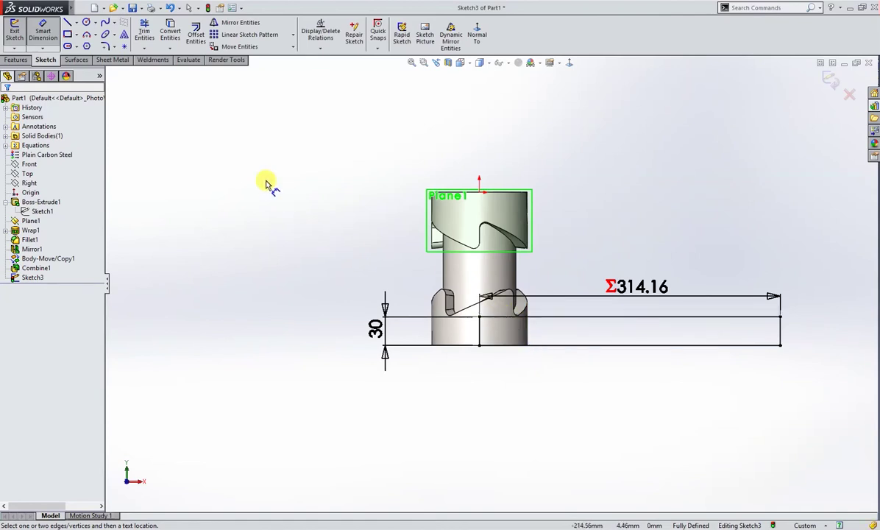
Add an equation-driven curve y = 8*cos(.1*x) running from x1 = 0 to x2 = 315.
left_click(112, 23)
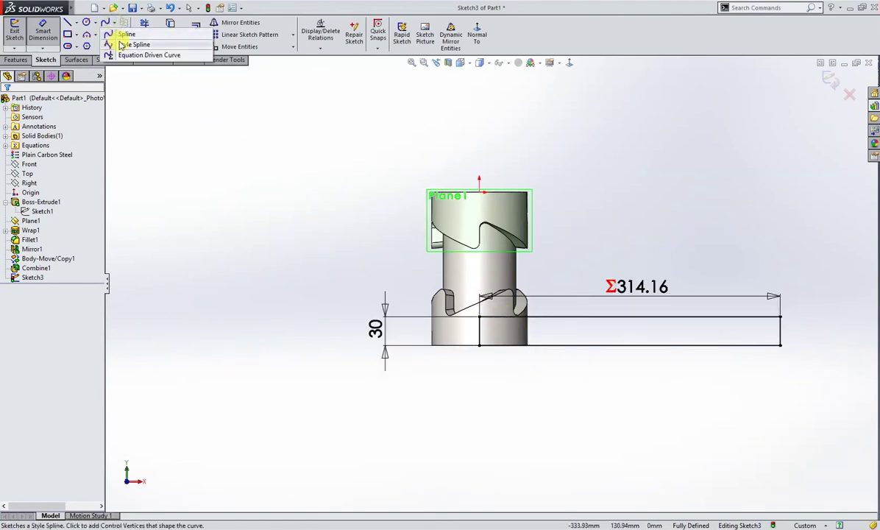
left_click(125, 55)
left_click(98, 338)
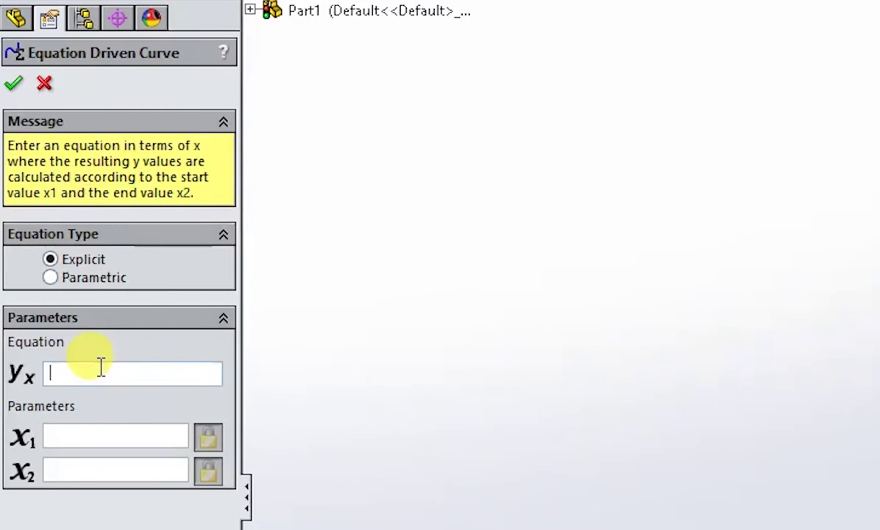
type("8*cos")
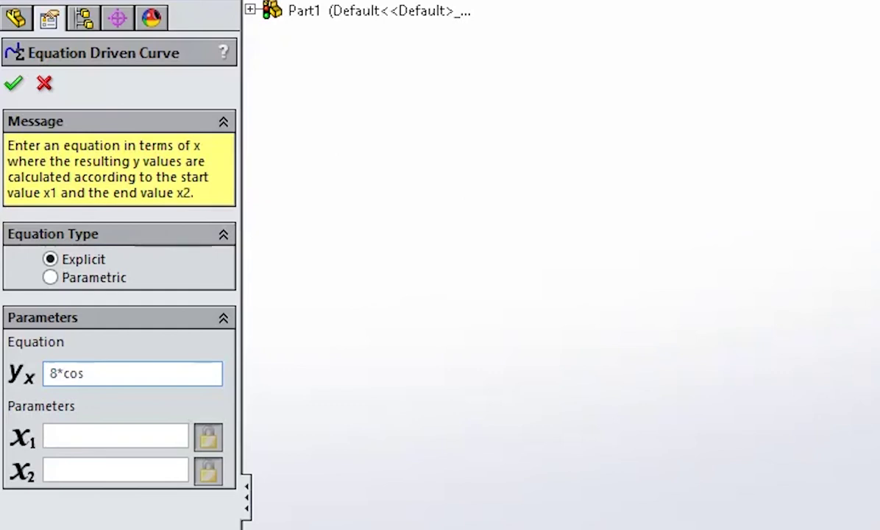
type("(.1")
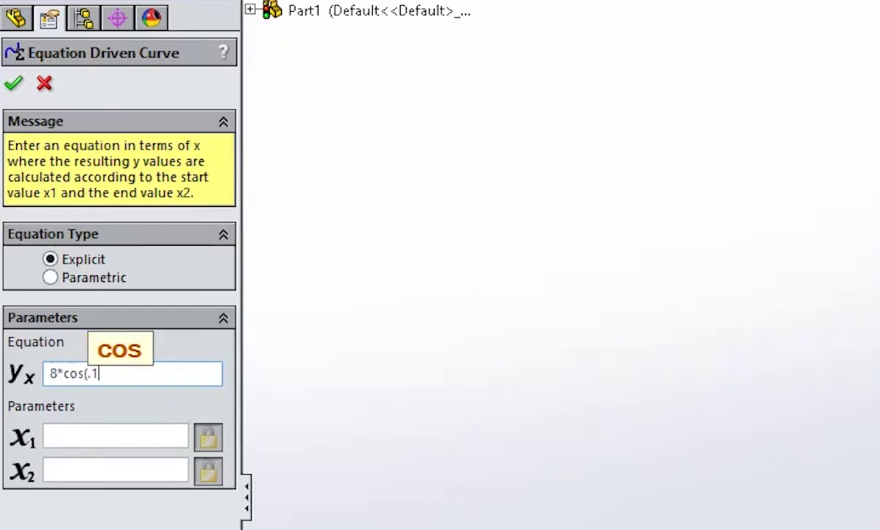
type("*")
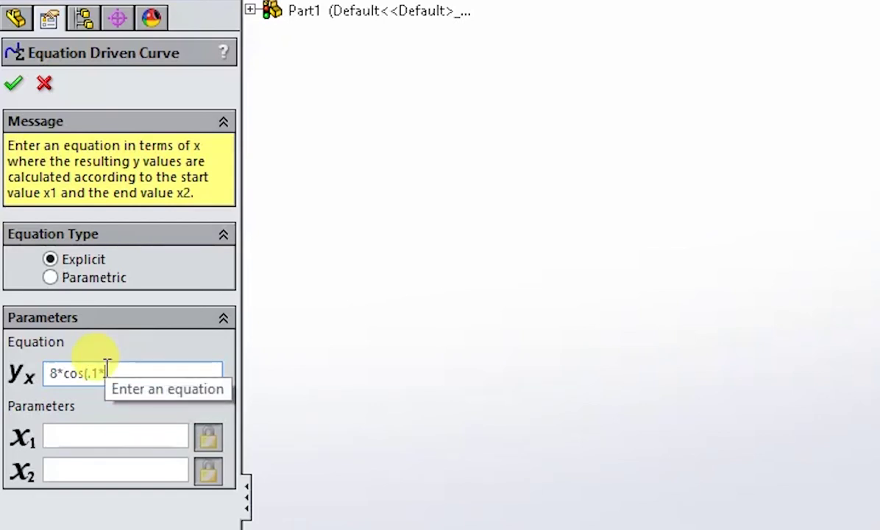
type("x")
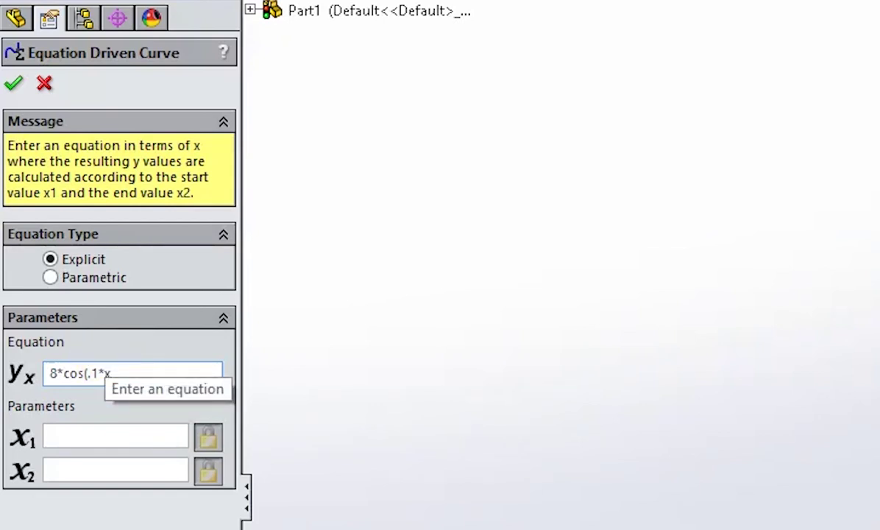
left_click(86, 434)
type("0")
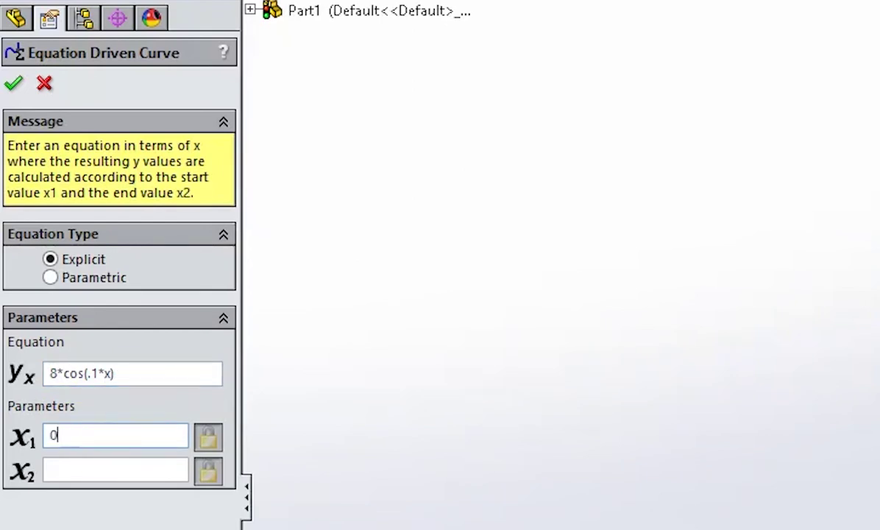
left_click(81, 468)
type("315")
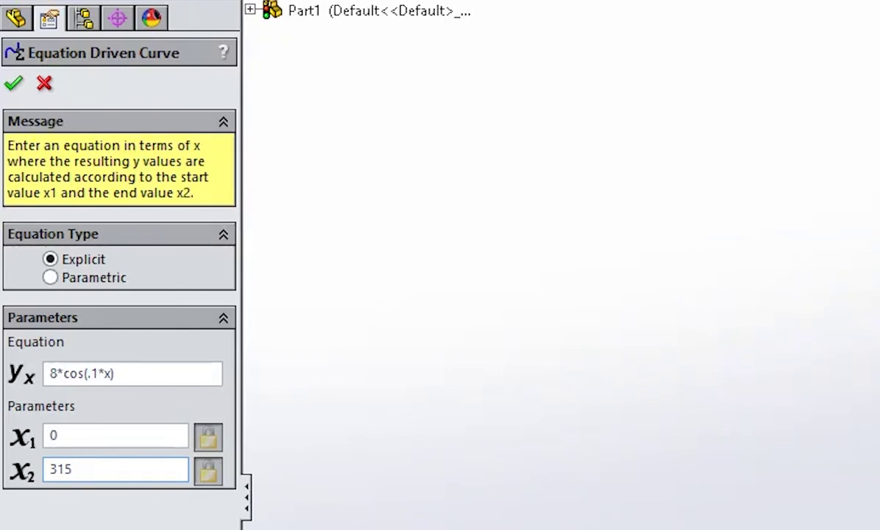
left_click(9, 86)
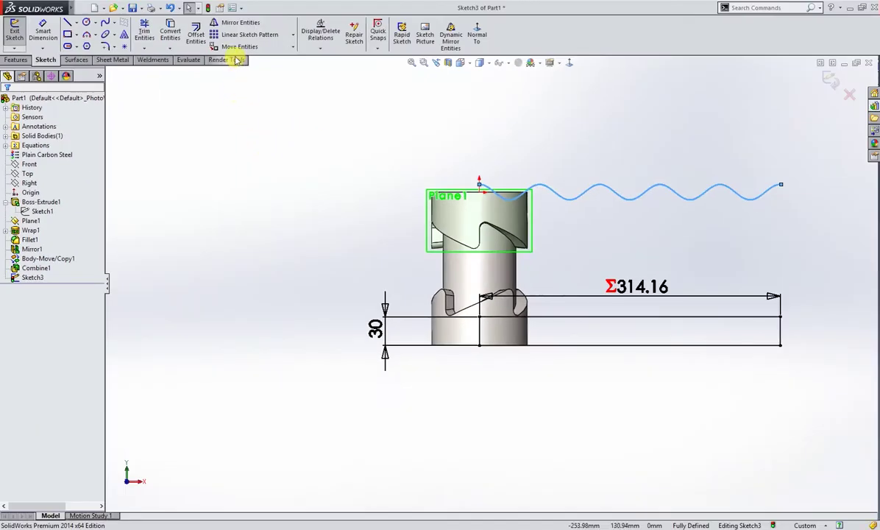
Move the wave into the rectangle and make its end coincident with the left edge, then undo both.
left_click(236, 49)
left_click(545, 186)
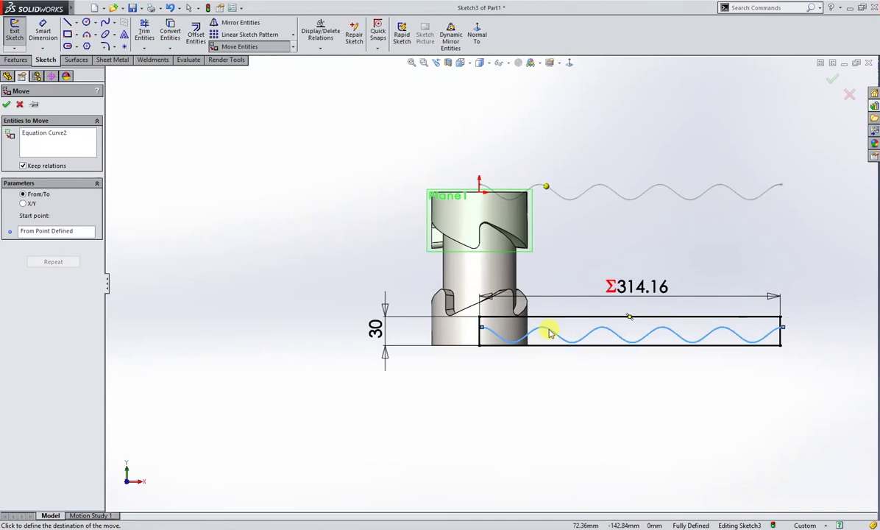
left_click(548, 332)
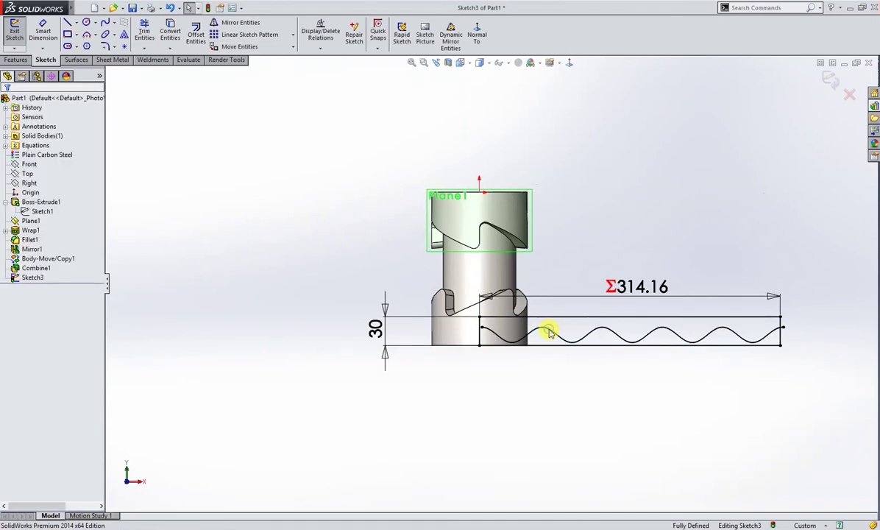
scroll(487, 337, "down", 2)
left_click(480, 326)
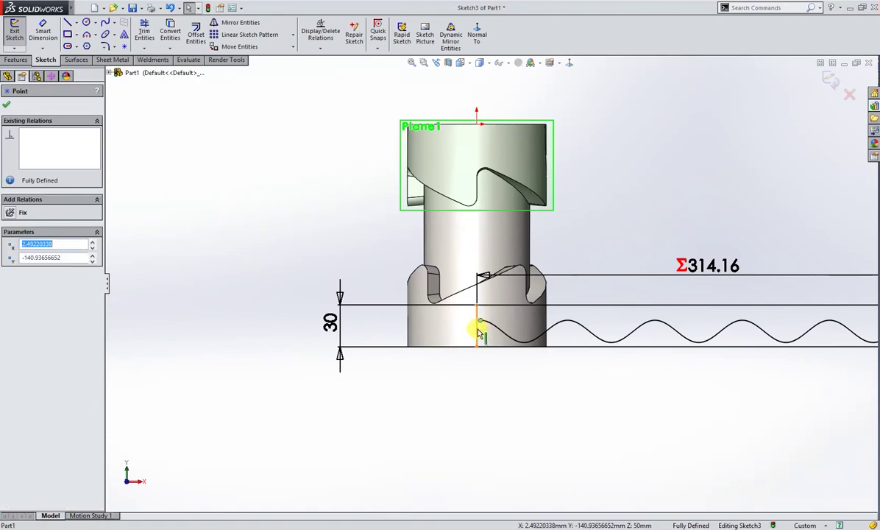
left_click(478, 328)
left_click(482, 324, "ctrl")
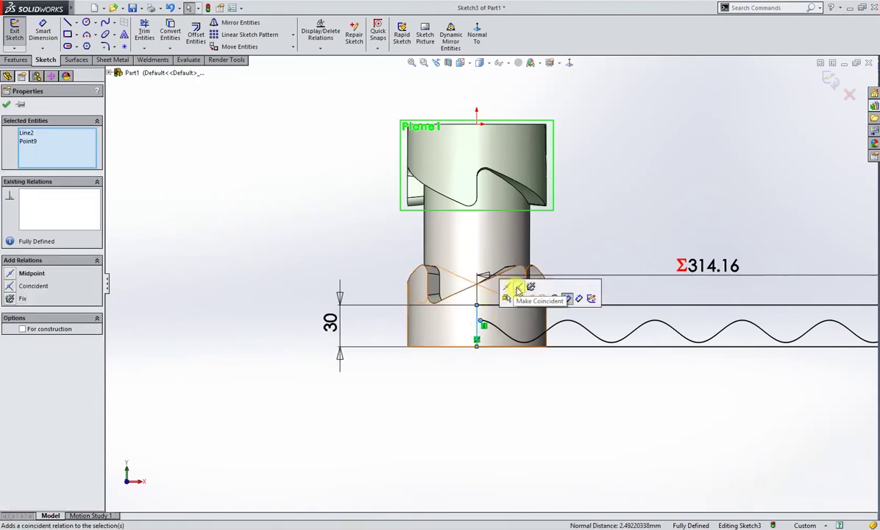
left_click(517, 290)
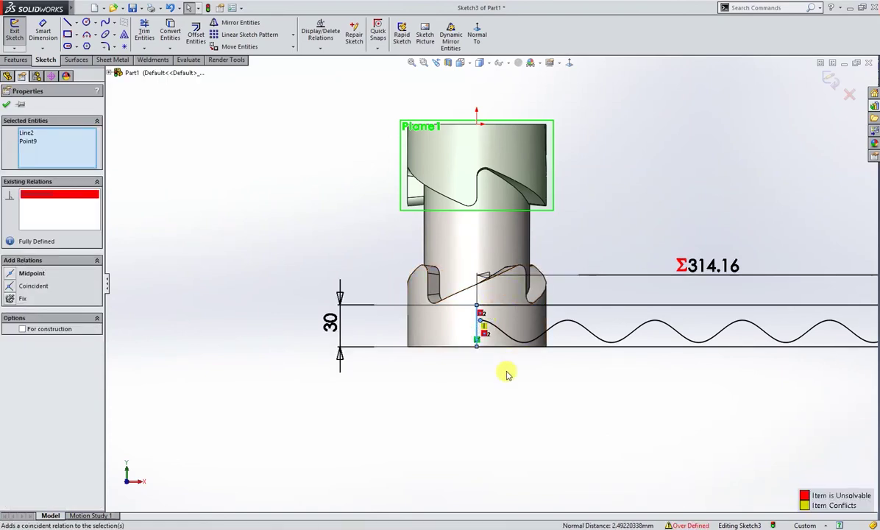
left_click(506, 369)
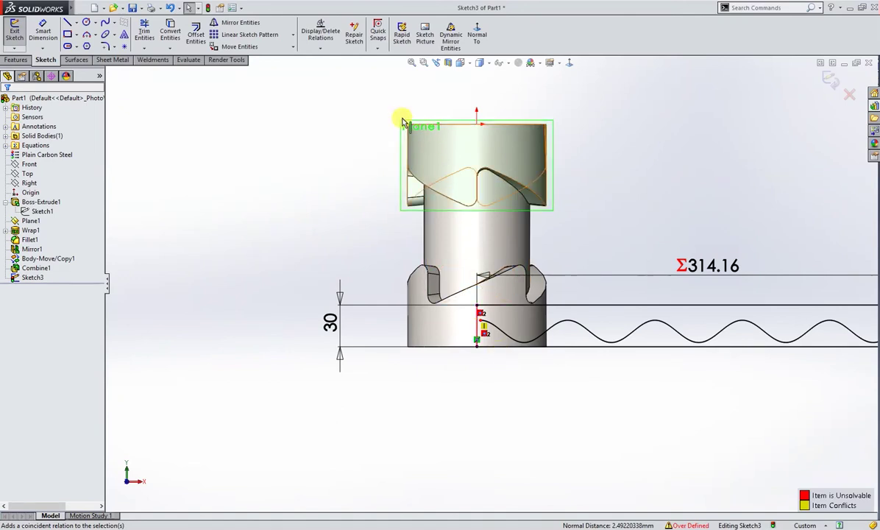
left_click(174, 8)
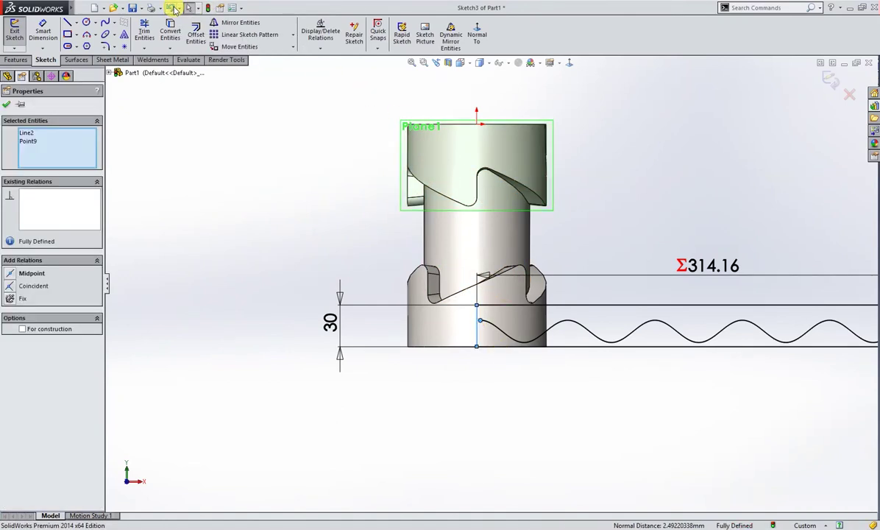
left_click(175, 9)
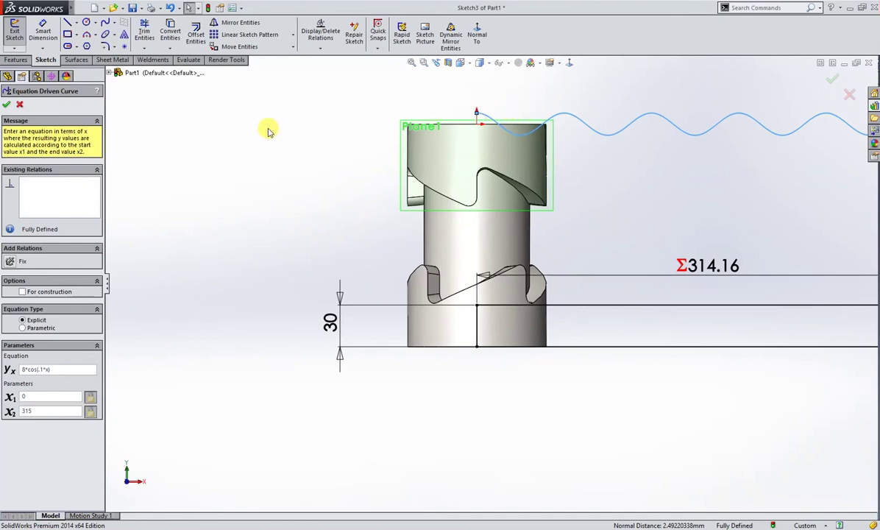
key("Escape")
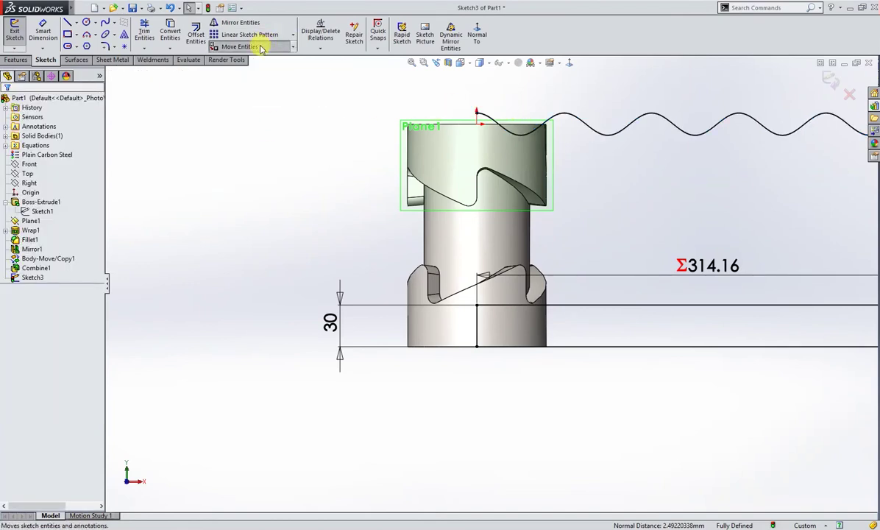
Move Equation Curve2 from its start point to the lower part's edge.
left_click(259, 49)
left_click(624, 129)
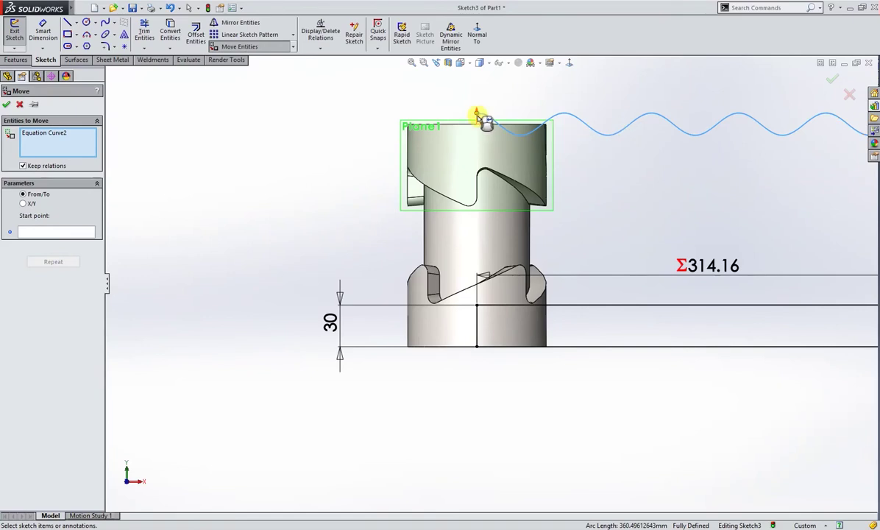
left_click(70, 231)
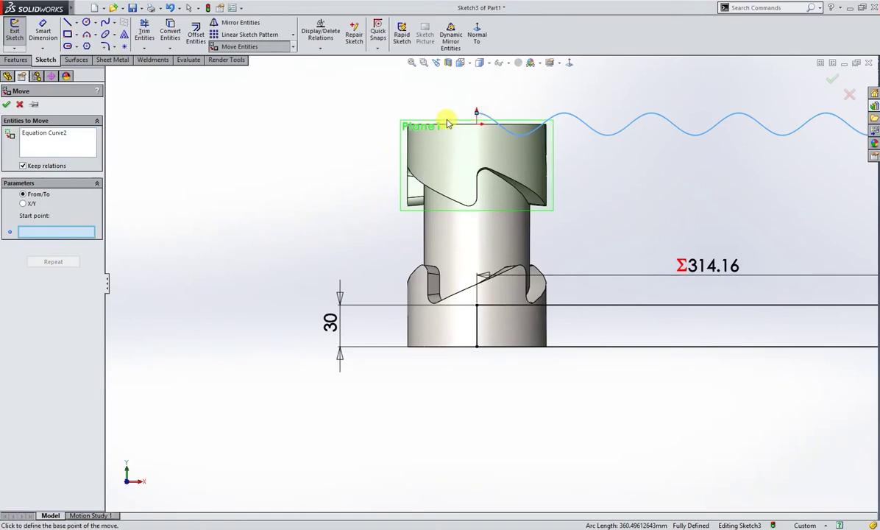
left_click(477, 115)
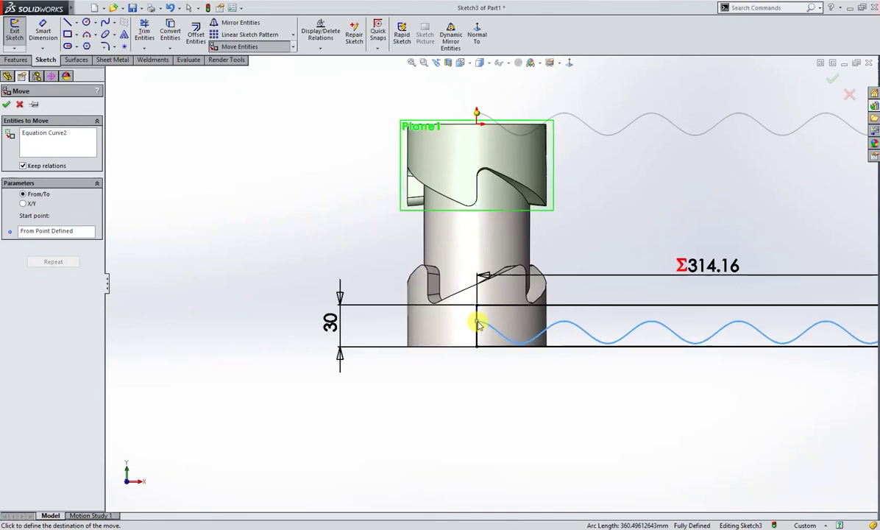
left_click(477, 324)
left_click(485, 382)
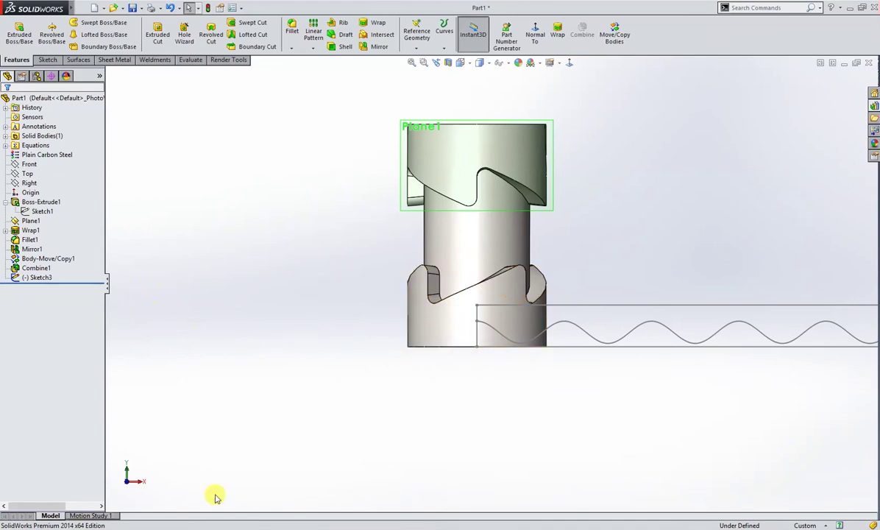
Reopen Sketch3 and check the wave's equation, 8*cos(.1*x) from 0 to 315.
left_click(37, 278)
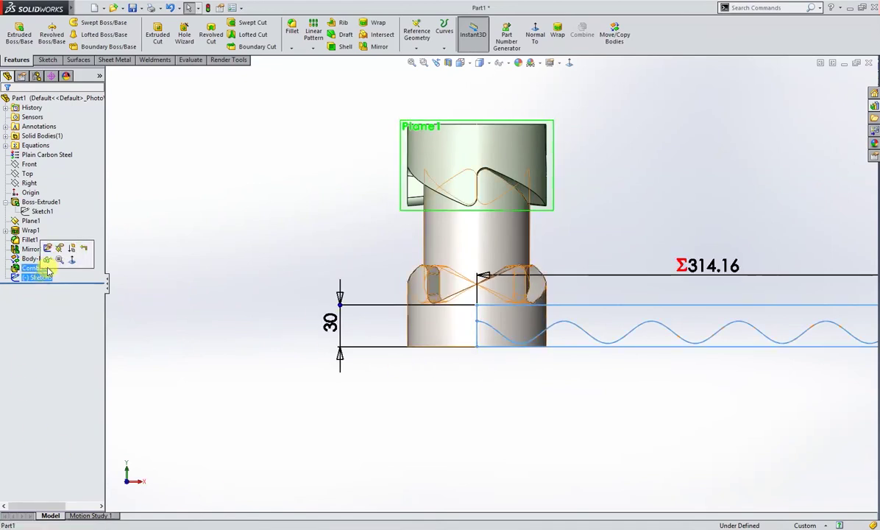
left_click(48, 236)
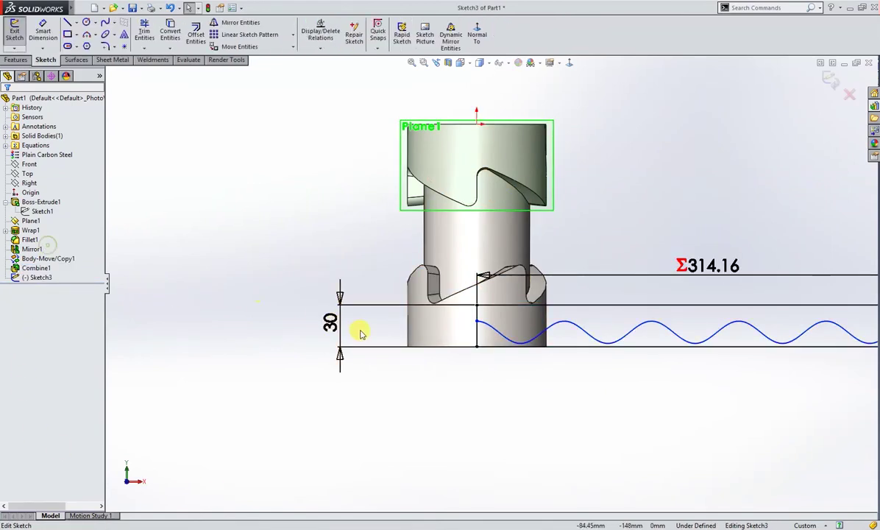
left_click(485, 325)
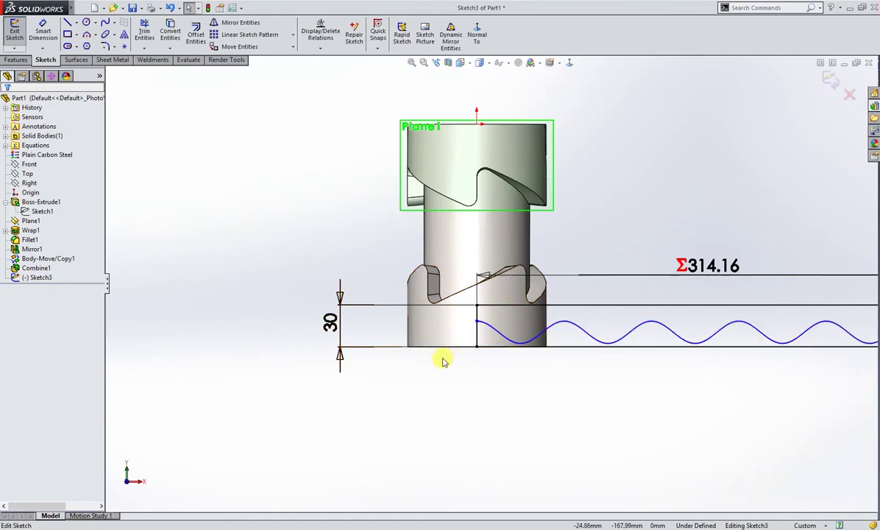
double_click(492, 330)
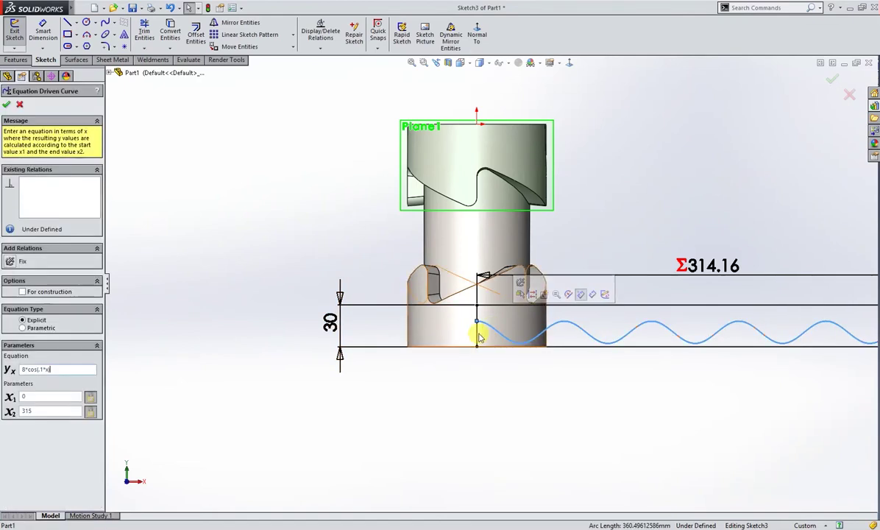
left_click(478, 318)
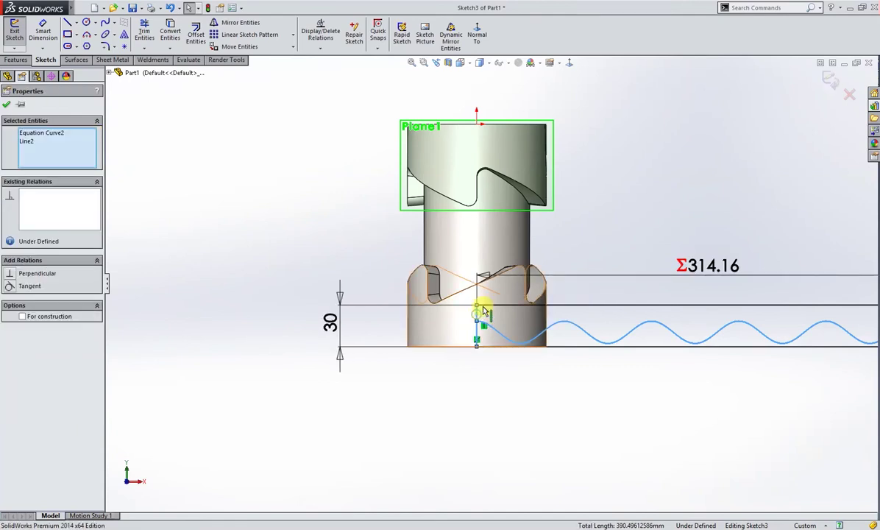
Make the wave curve perpendicular to the vertical line.
left_click(500, 275, "ctrl")
left_click(508, 276)
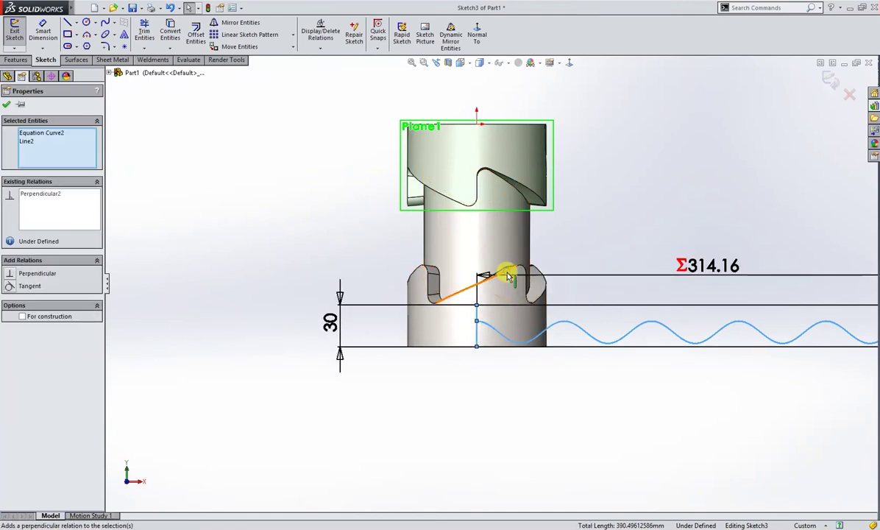
left_click(491, 373)
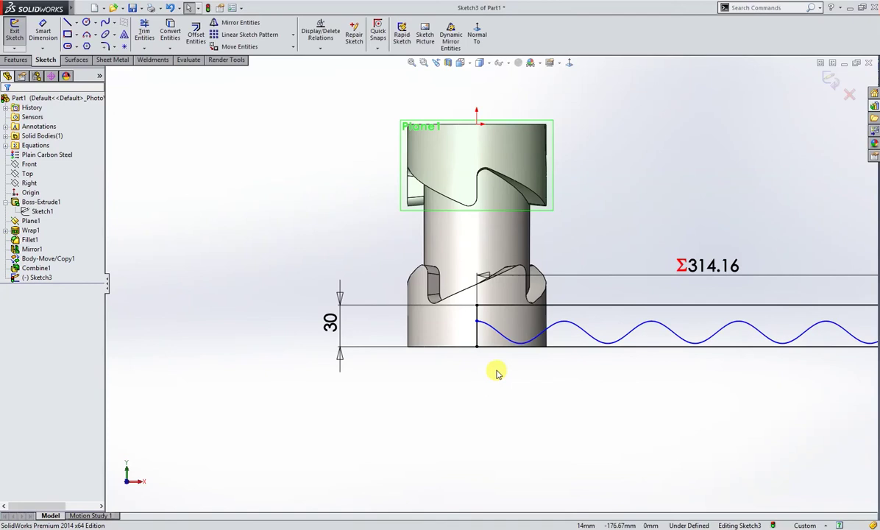
Dimension the curve's start point 23 mm above the base line.
right_click_drag(452, 410, 451, 390)
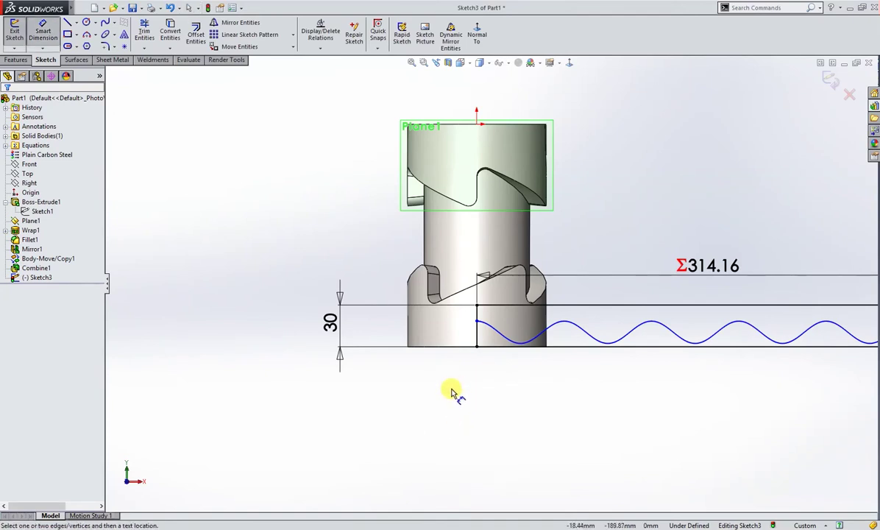
left_click(476, 321)
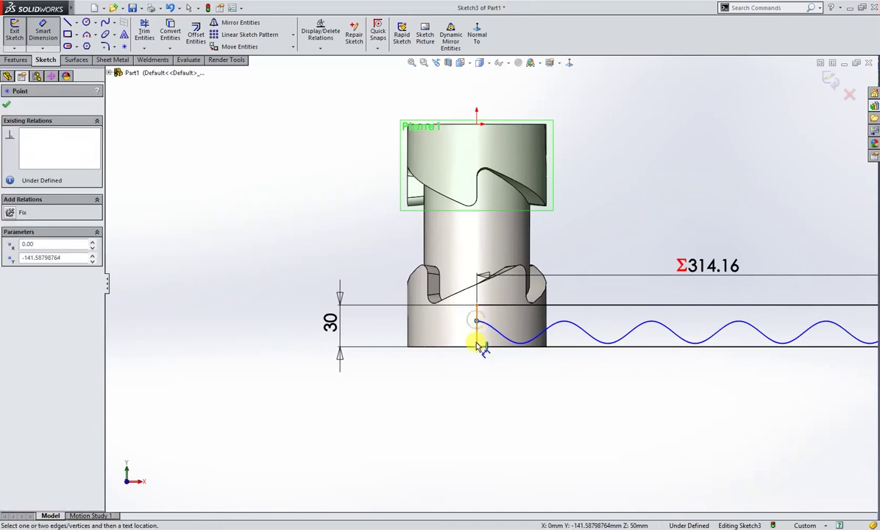
left_click(486, 351)
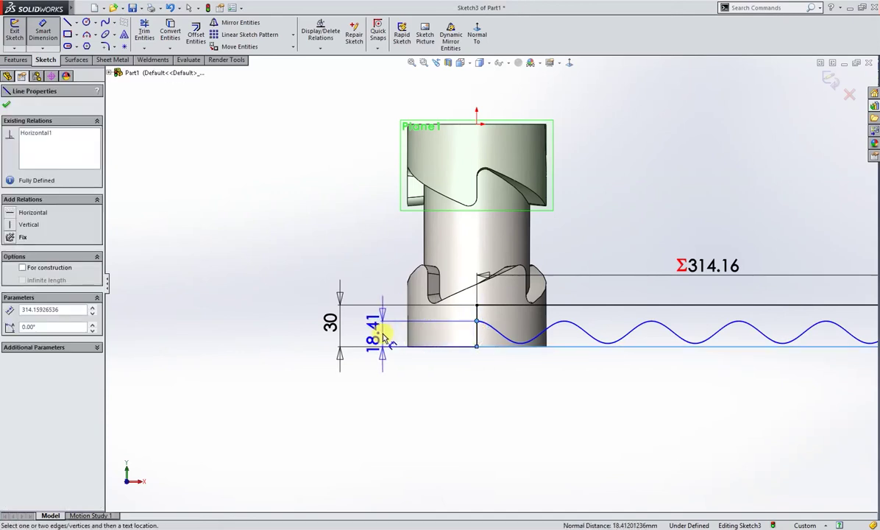
left_click(382, 334)
type("23")
key("Return")
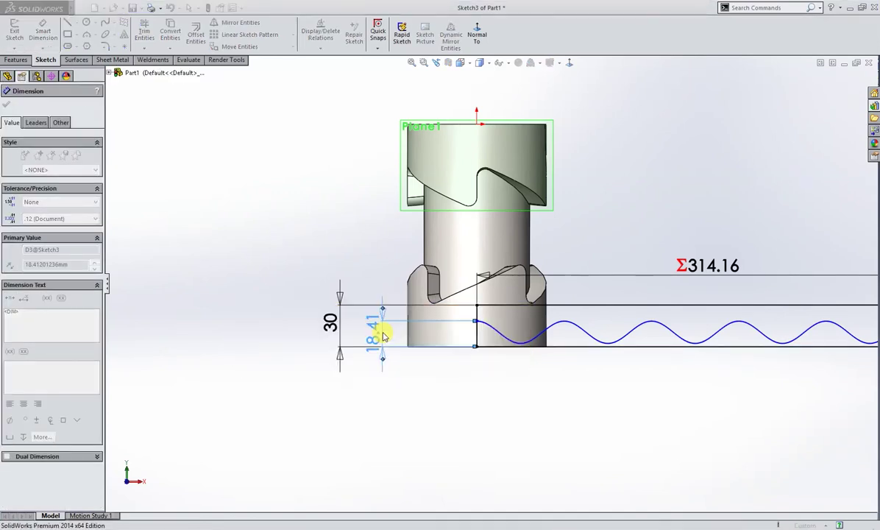
key("Escape")
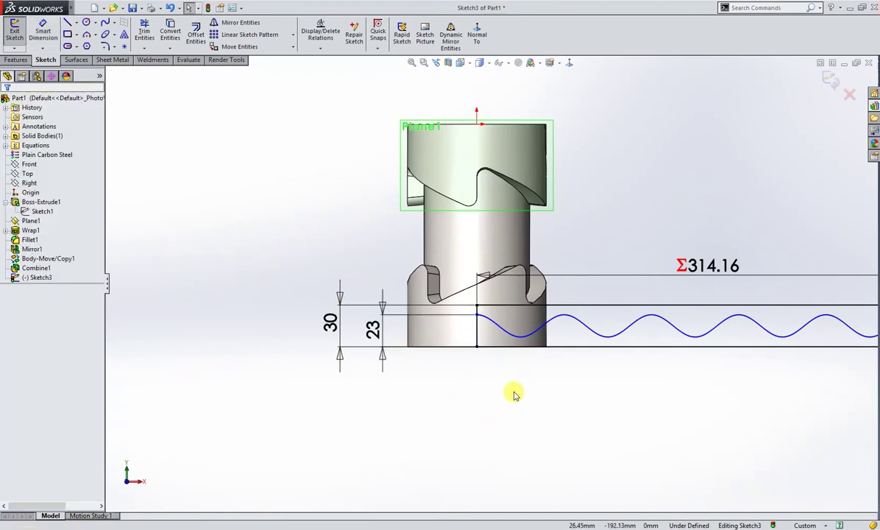
scroll(508, 383, "up", 2)
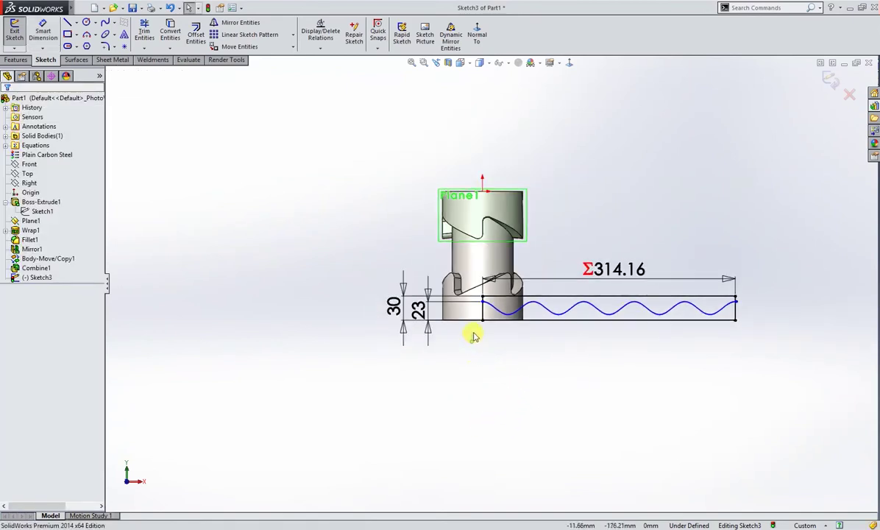
left_click_drag(474, 336, 740, 273)
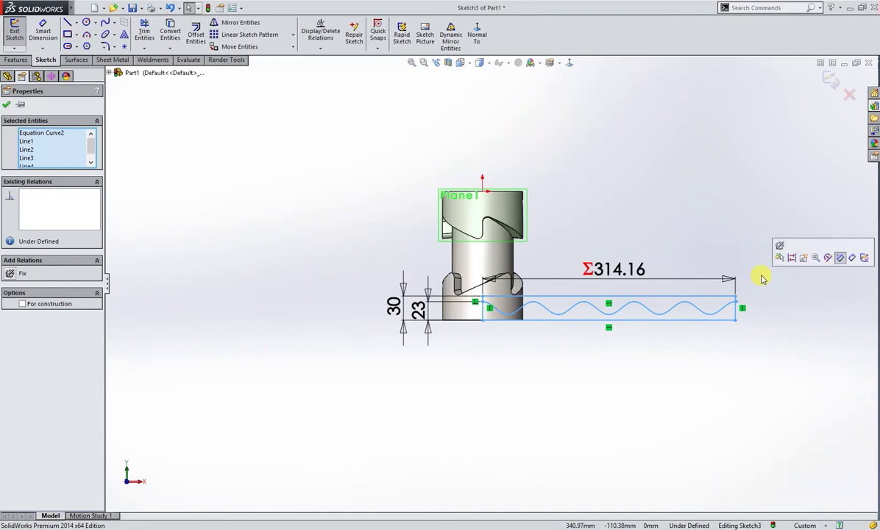
Convert the wave and its frame lines to construction geometry.
left_click(792, 258)
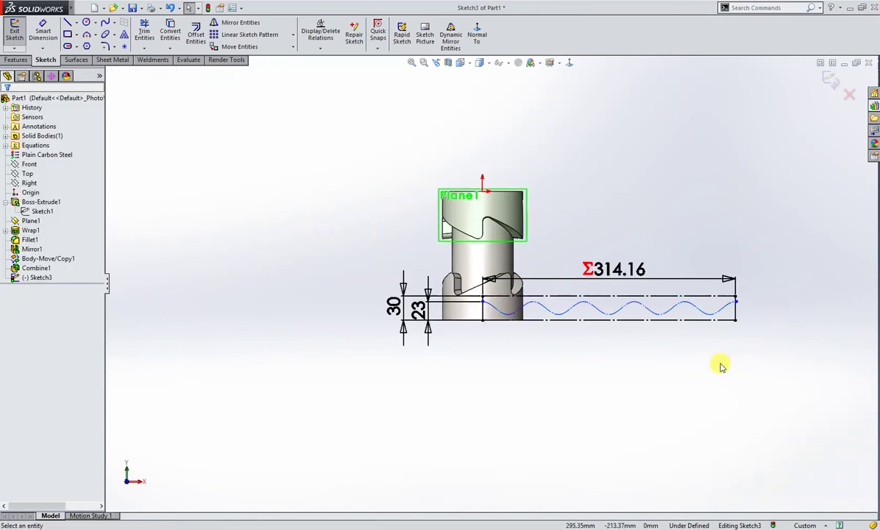
scroll(508, 314, "down", 2)
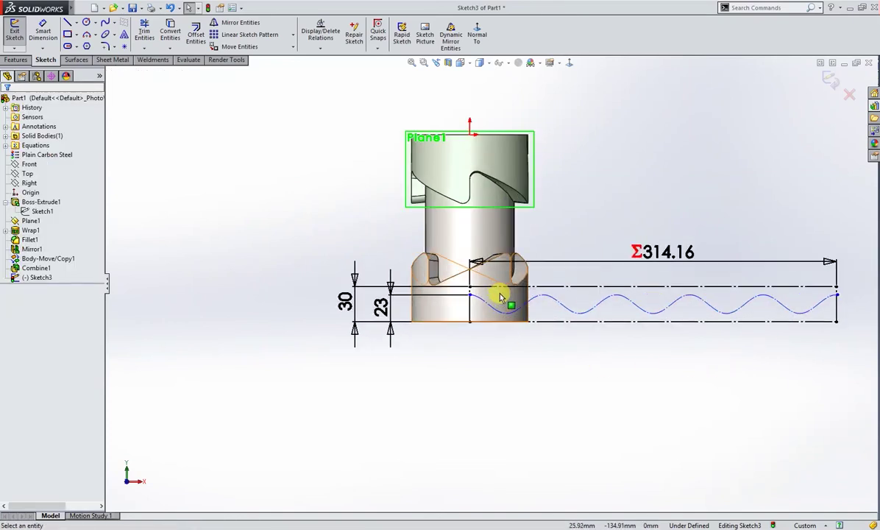
scroll(498, 302, "down", 1)
scroll(498, 295, "down", 2)
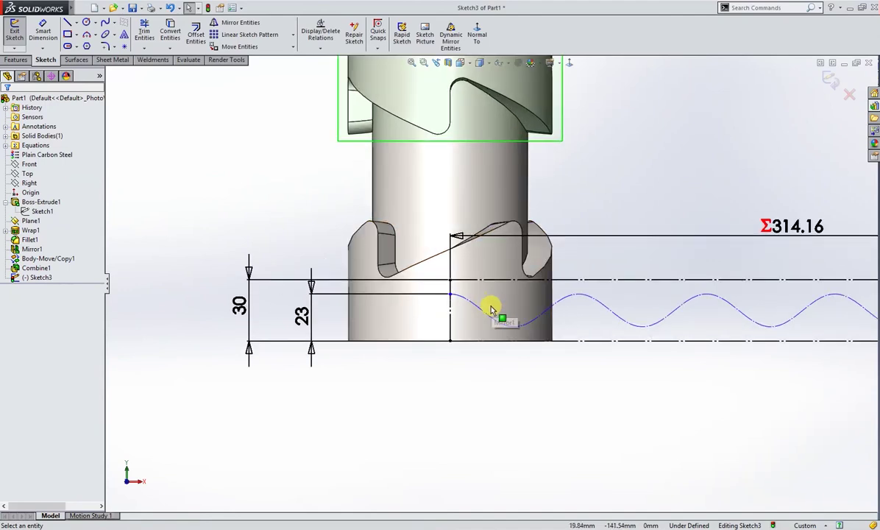
scroll(487, 304, "down", 2)
scroll(495, 316, "down", 1)
Draw a narrow slot with a rounded top rising from the base line.
right_click_drag(471, 394, 432, 421)
left_click(448, 375)
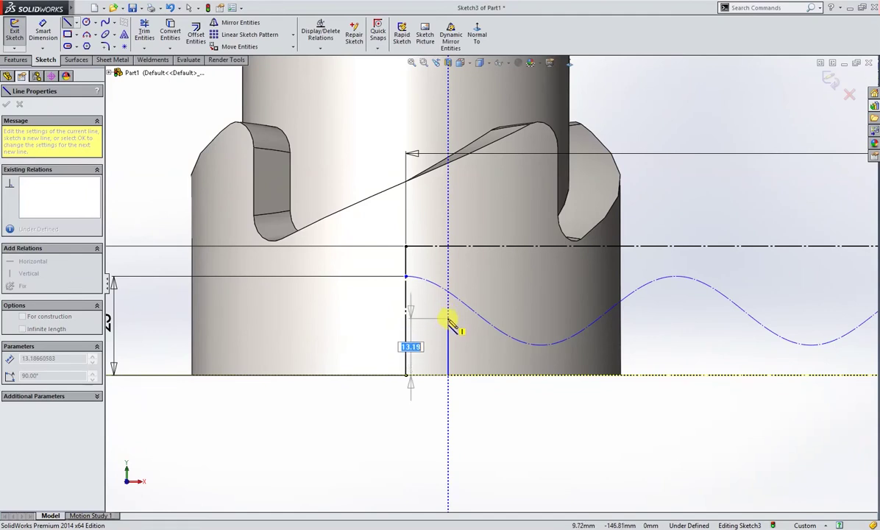
left_click(448, 316)
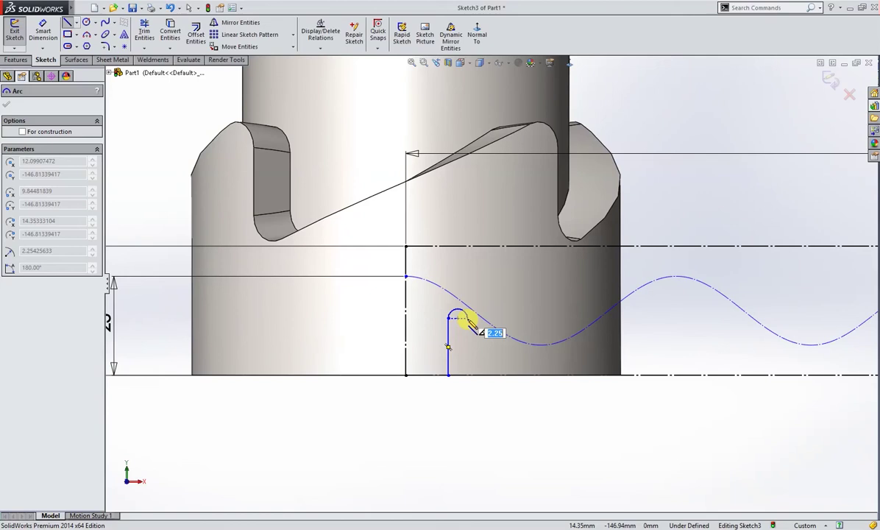
left_click(468, 321)
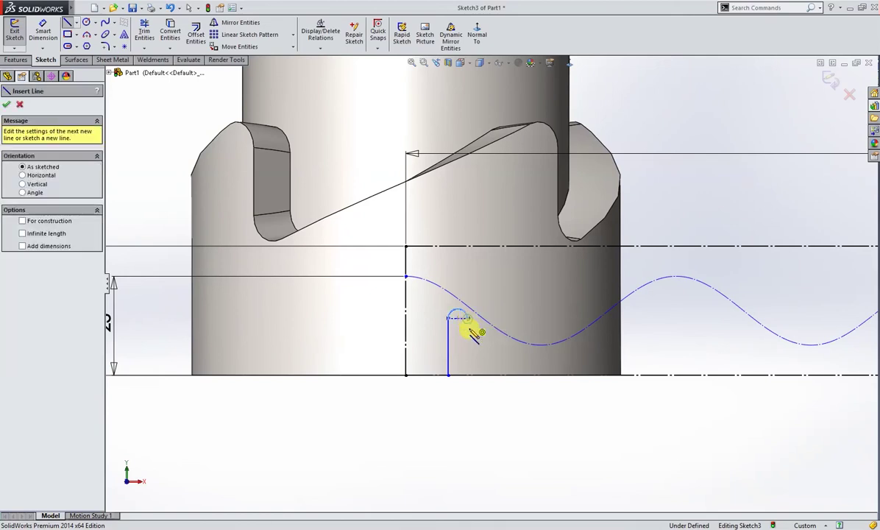
left_click(467, 375)
left_click(448, 375)
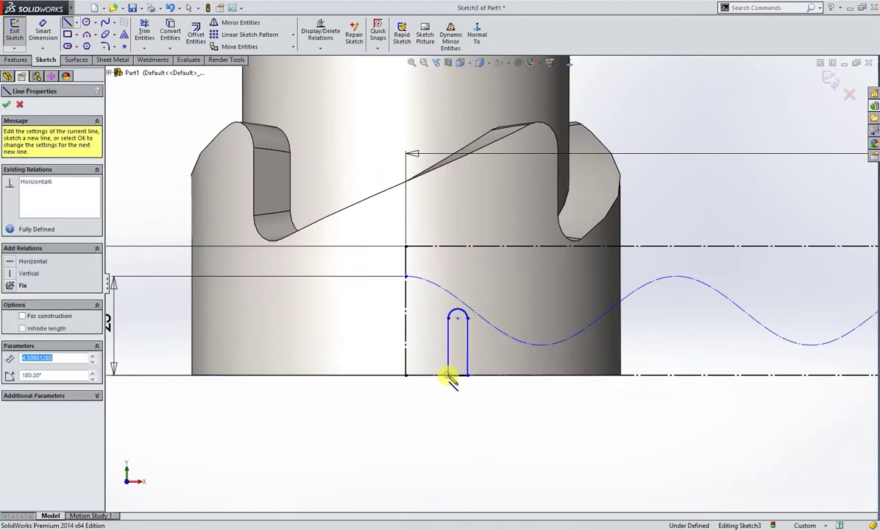
key("Escape")
Make the slot arc's centre coincident with the wave and give the arc radius 1.
key("p")
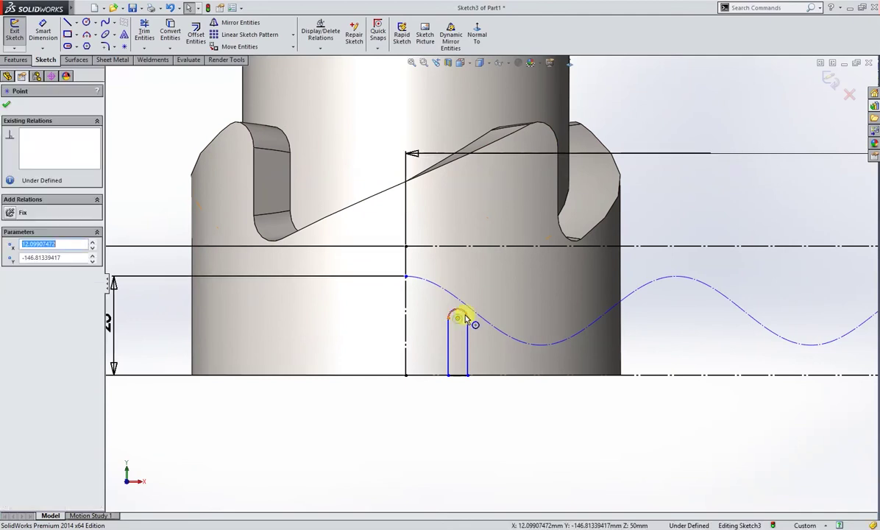
left_click(472, 314)
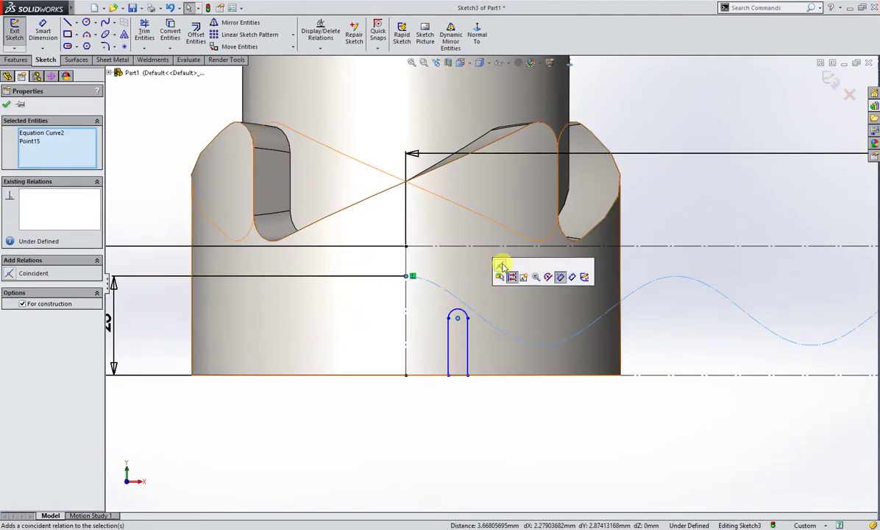
key("Escape")
right_click_drag(505, 429, 508, 403)
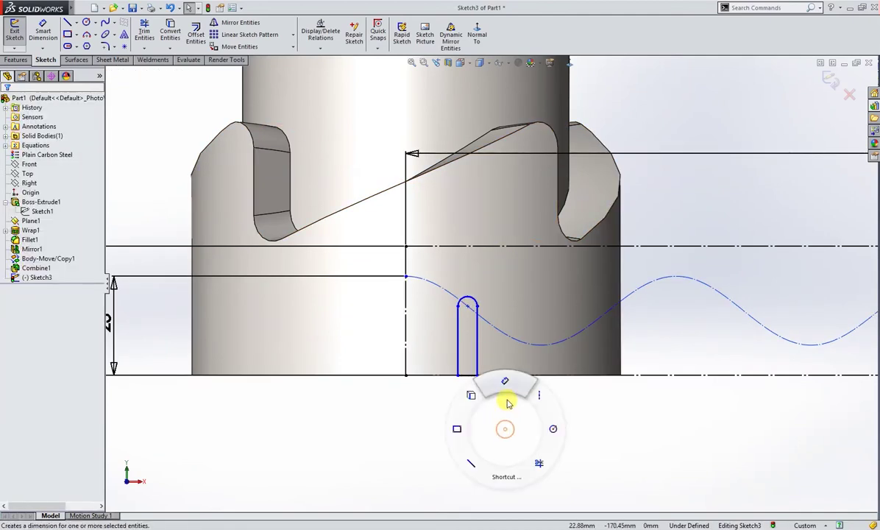
left_click(474, 300)
left_click(501, 274)
type("1")
key("Return")
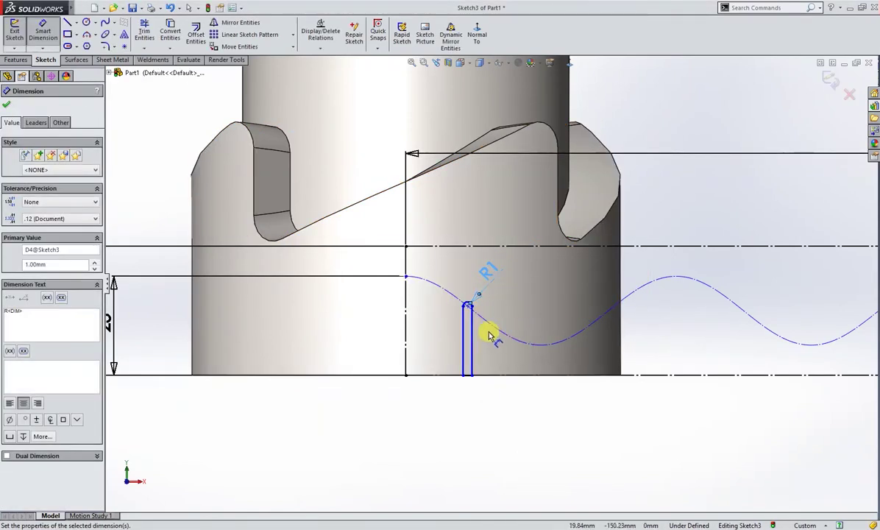
Dimension the slot's top centre from the vertical line with the equation "DIA"*pi/36 (Σ8.73).
left_click(468, 306)
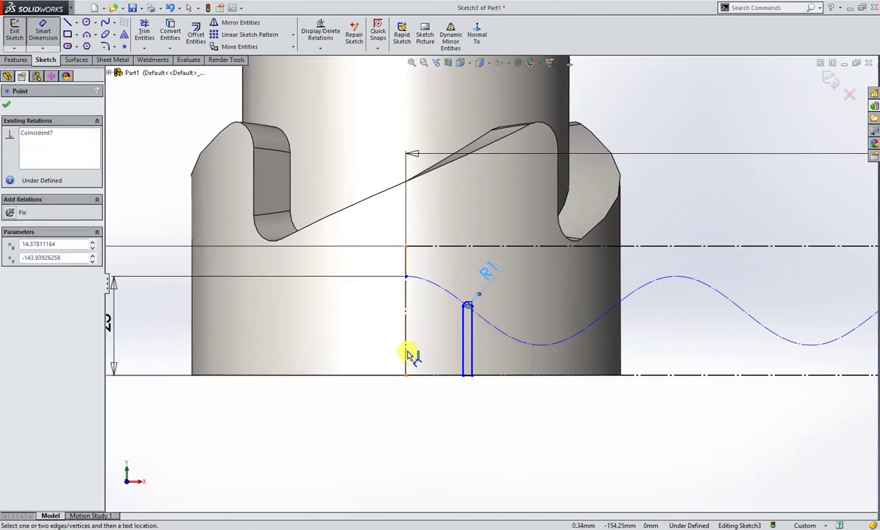
left_click(406, 352)
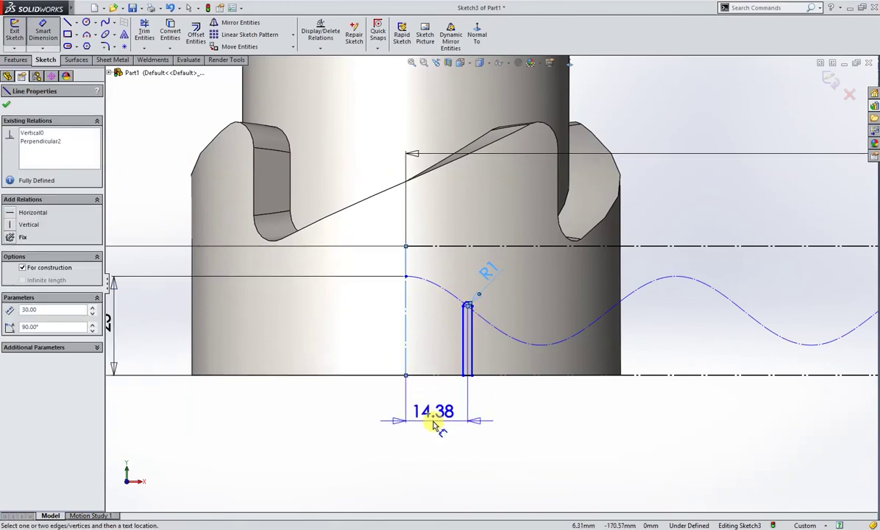
left_click(434, 426)
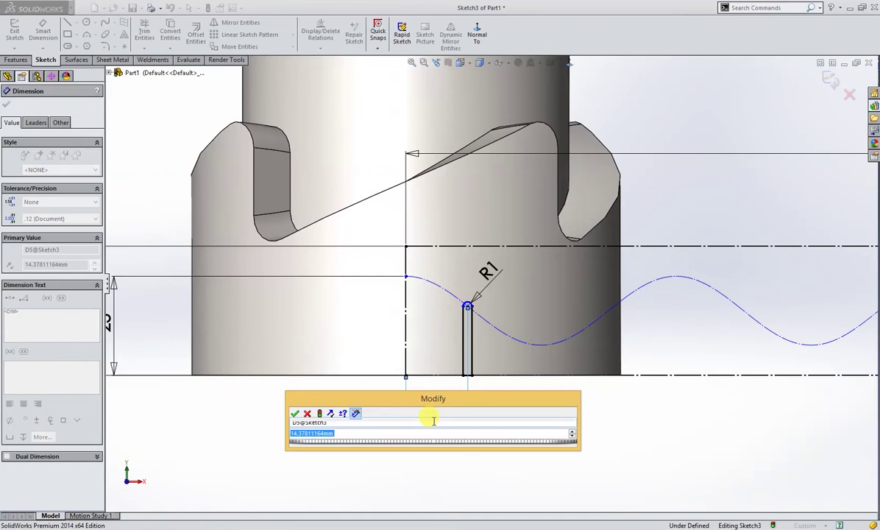
type("=")
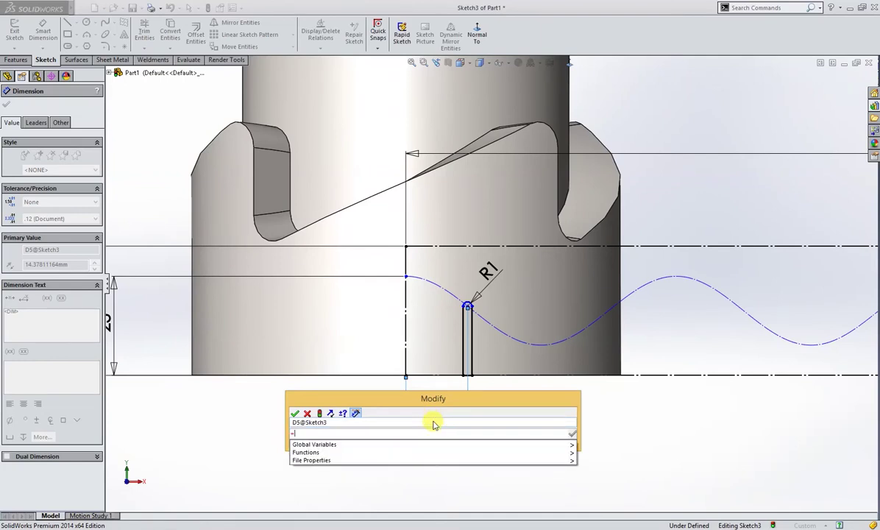
left_click(594, 445)
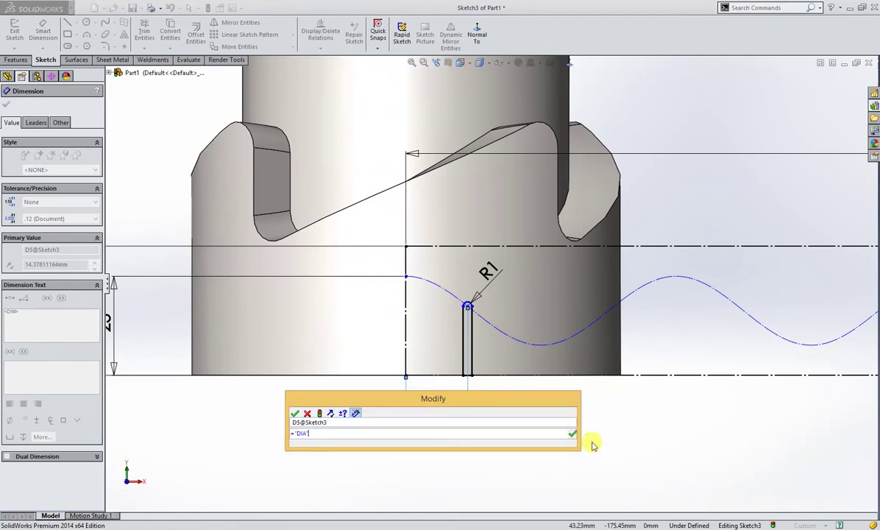
type("+")
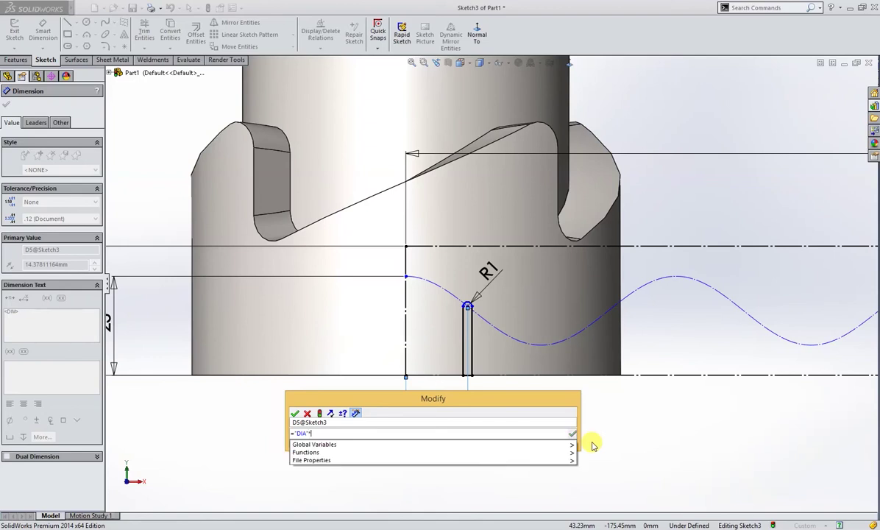
type("pi")
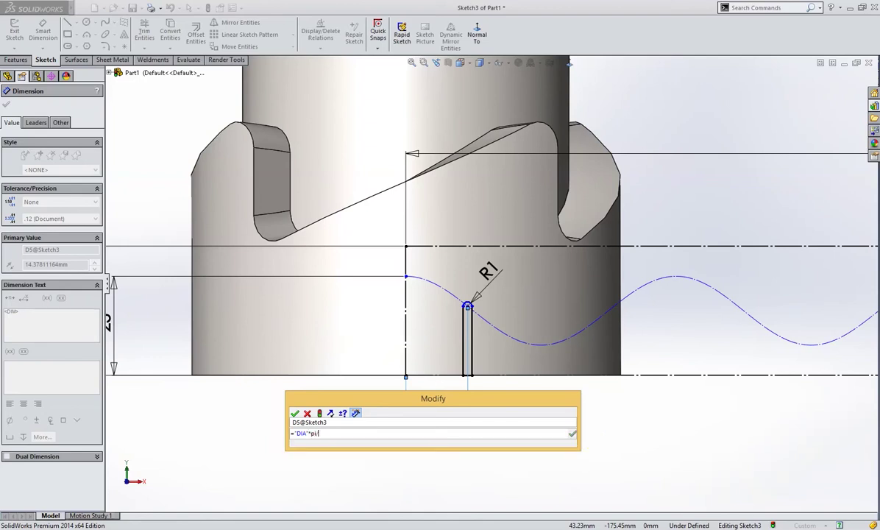
type("/36")
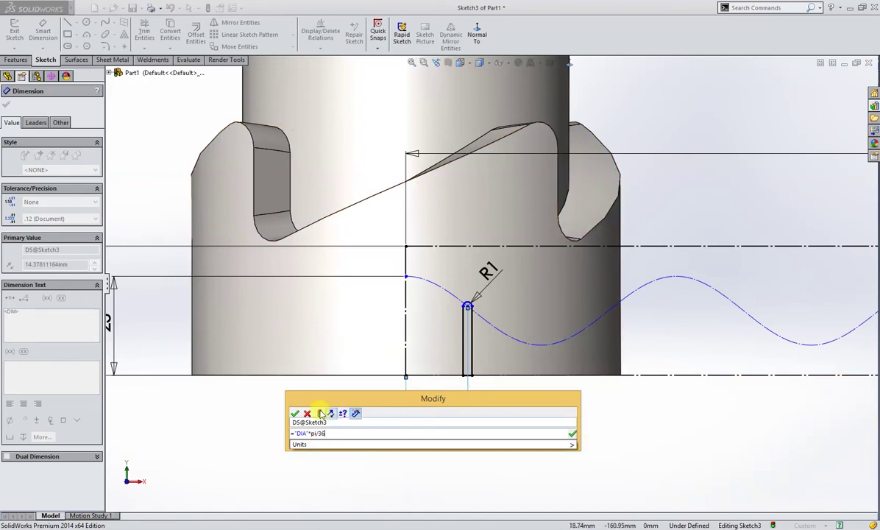
left_click(296, 417)
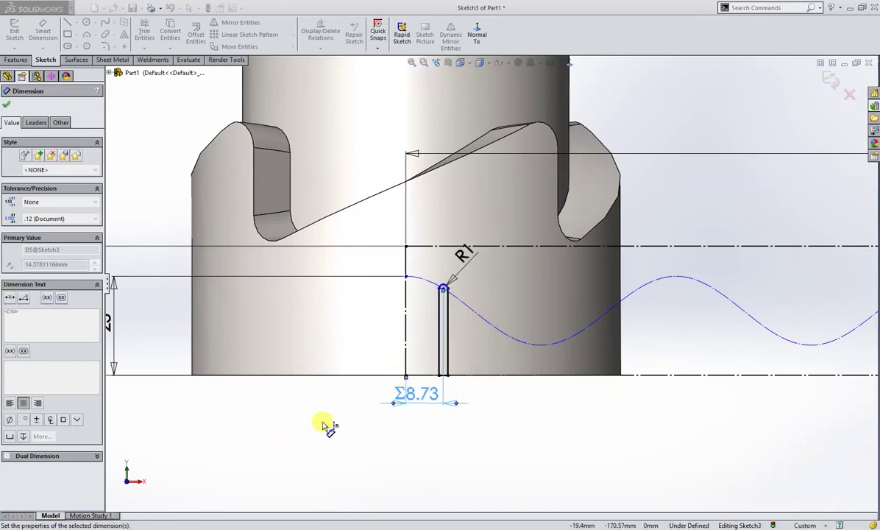
left_click(507, 471)
Move the Σ8.73 dimension below the sketch and exit the slot sketch.
left_click_drag(427, 418, 379, 450)
left_click(508, 452)
scroll(506, 450, "up", 2)
scroll(507, 440, "up", 2)
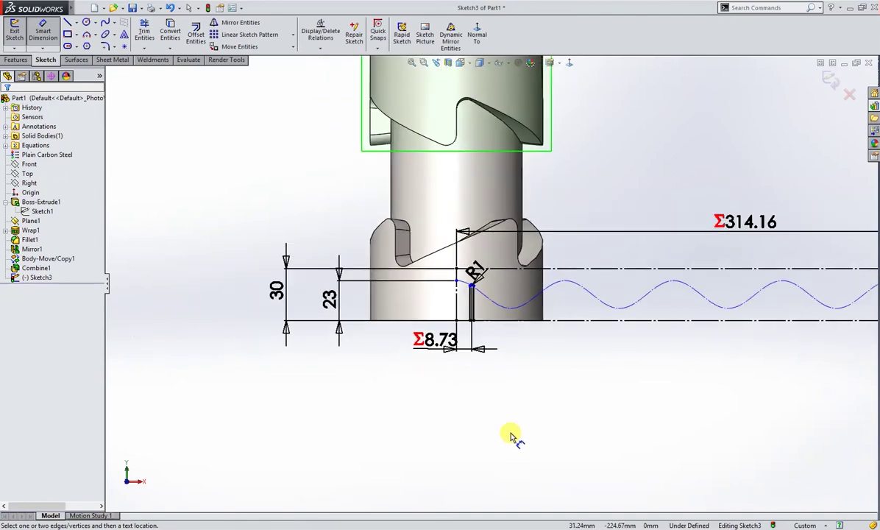
scroll(511, 427, "up", 1)
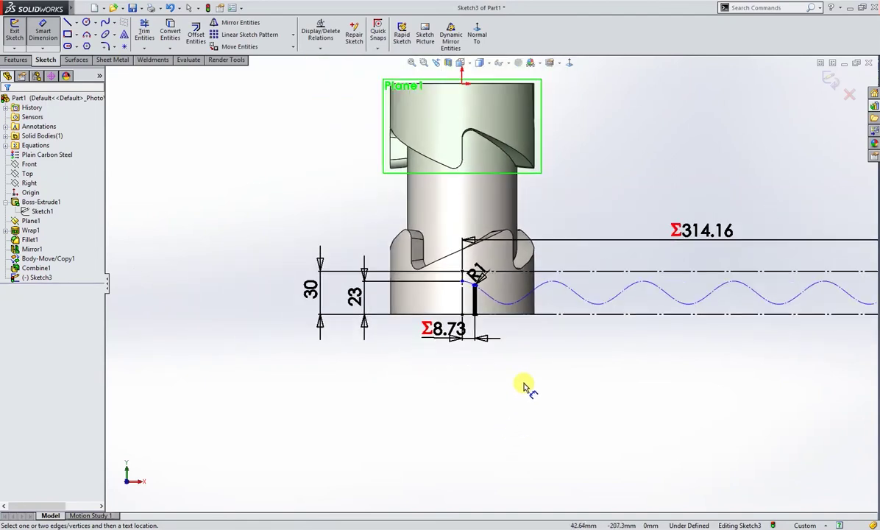
left_click(831, 80)
Wrap Sketch3 as a deboss onto the lower cylinder face to create Wrap2.
left_click(557, 31)
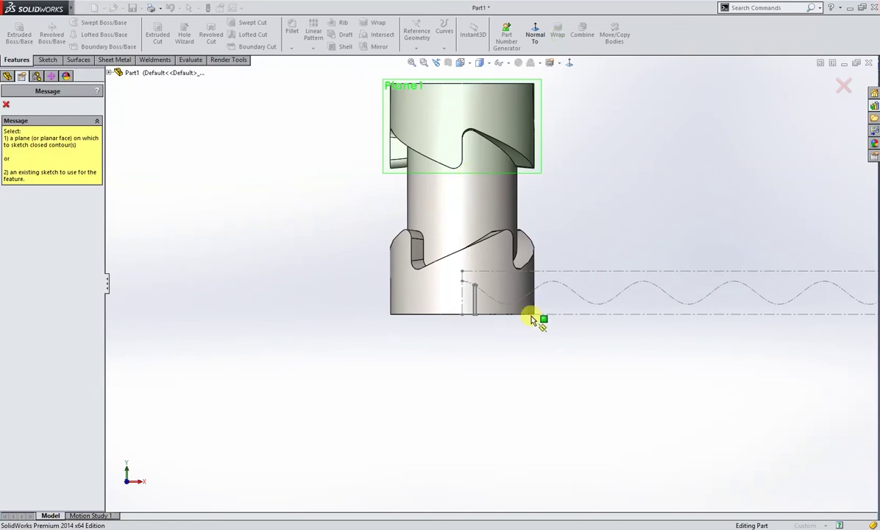
left_click(476, 308)
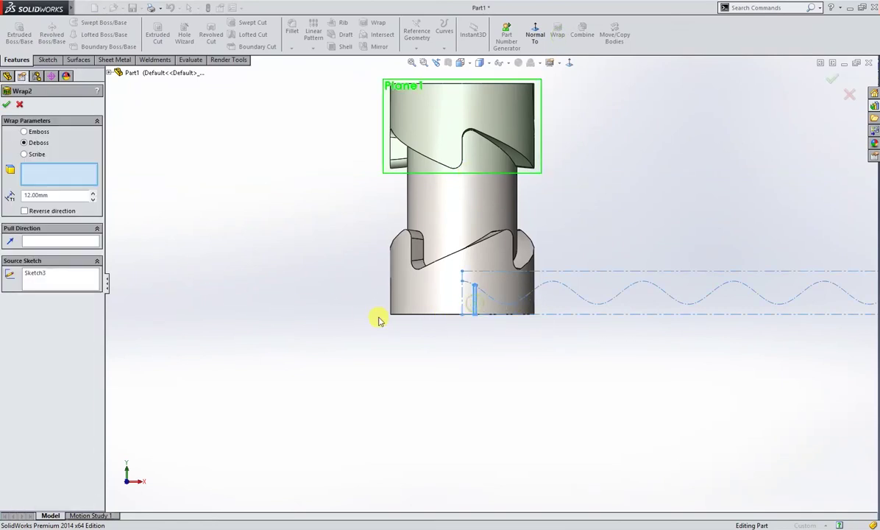
left_click(412, 295)
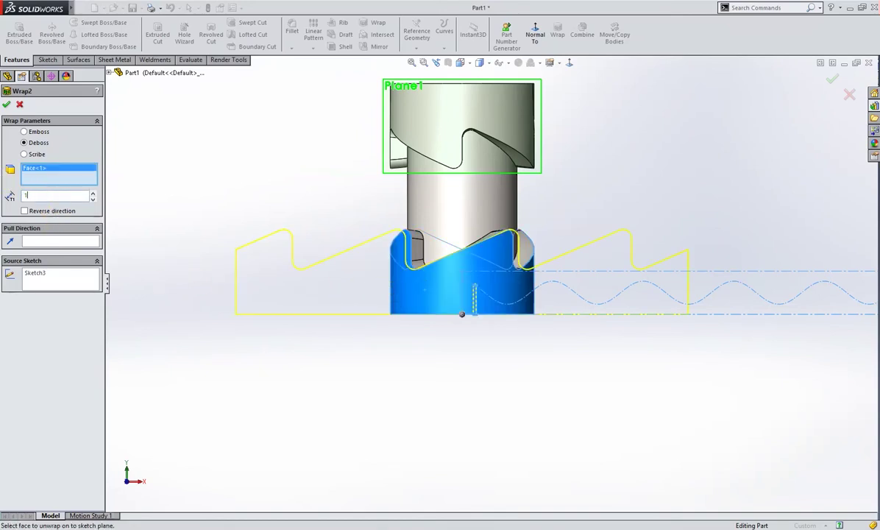
left_click(8, 105)
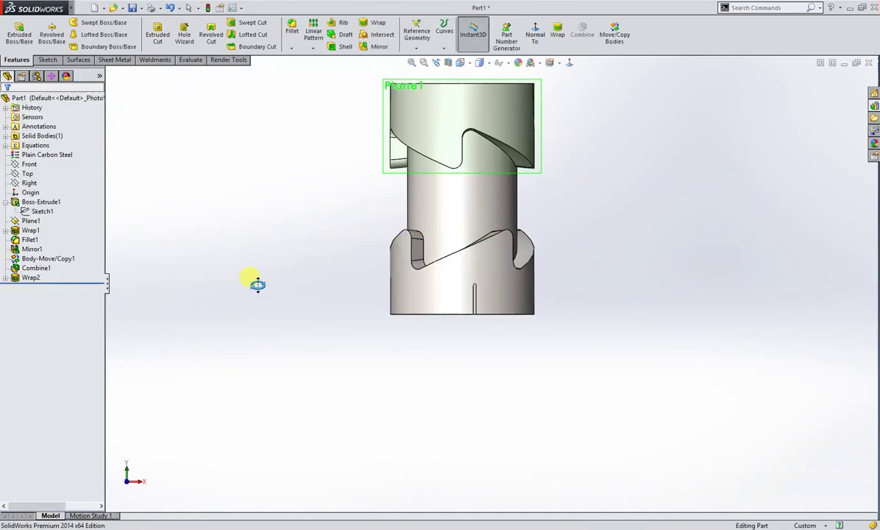
Show feature dimensions from the Annotations folder and move the Σ8.73 dimension lower.
middle_click_drag(257, 284, 206, 264)
left_click(42, 127)
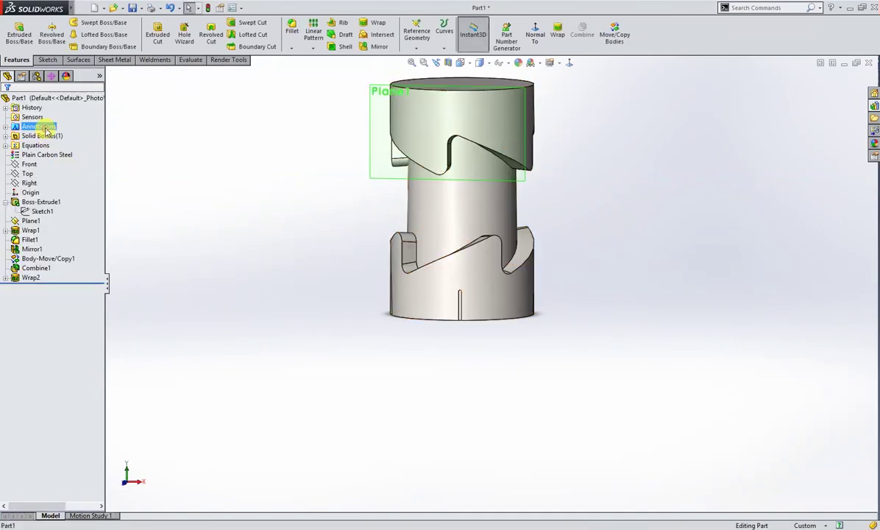
right_click(44, 130)
left_click(68, 157)
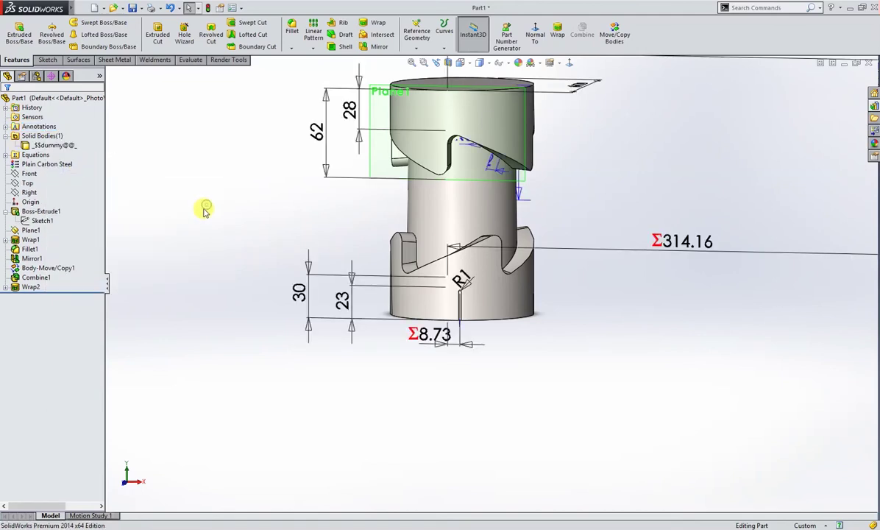
left_click_drag(420, 337, 407, 348)
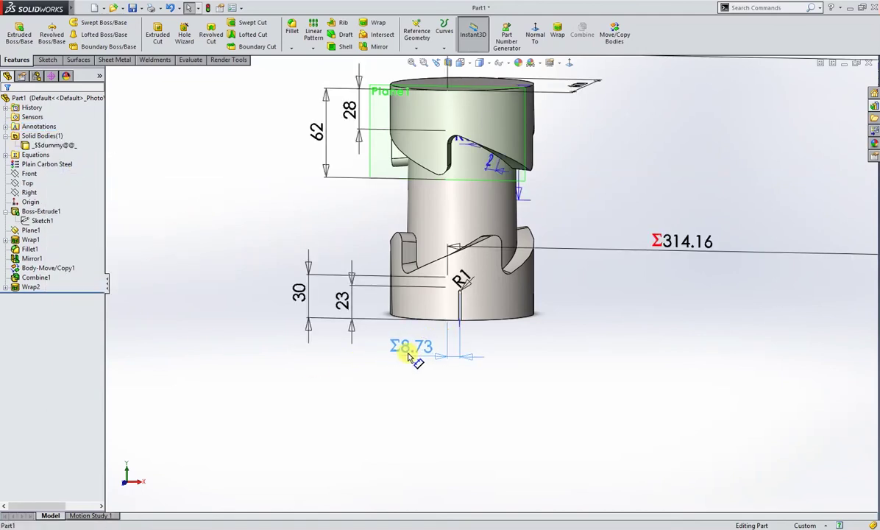
left_click(276, 342)
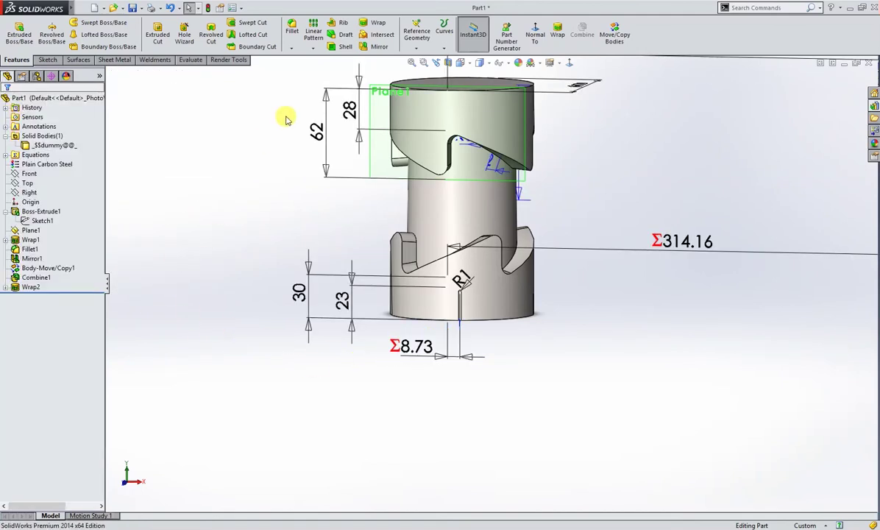
Pattern Wrap2 linearly along the Σ8.73 dimension, two copies 10 mm apart.
left_click(313, 33)
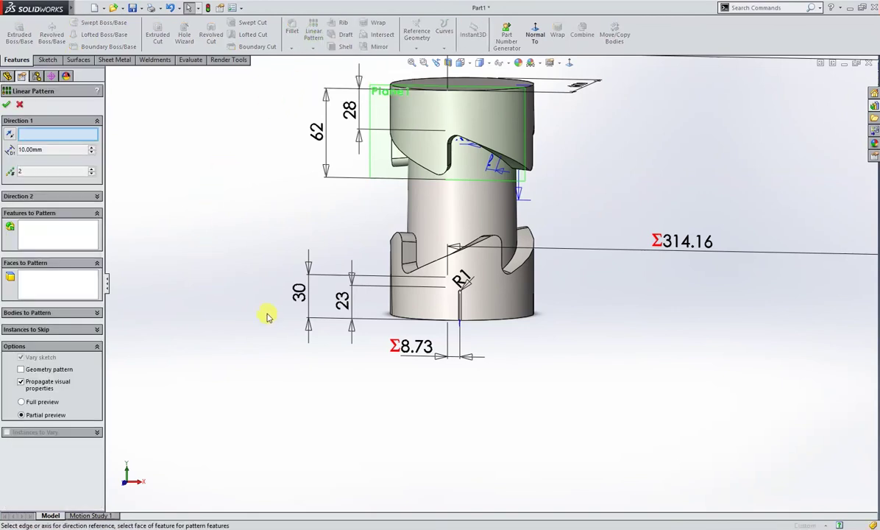
left_click(408, 351)
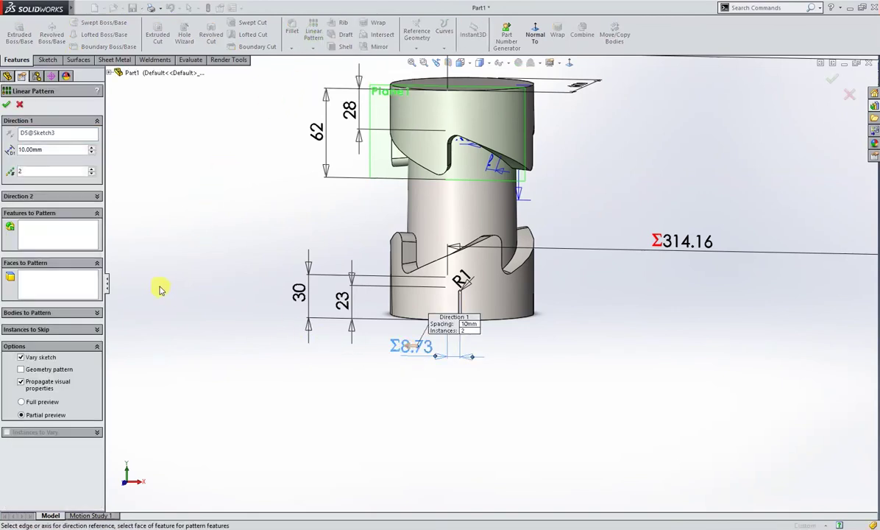
left_click(8, 105)
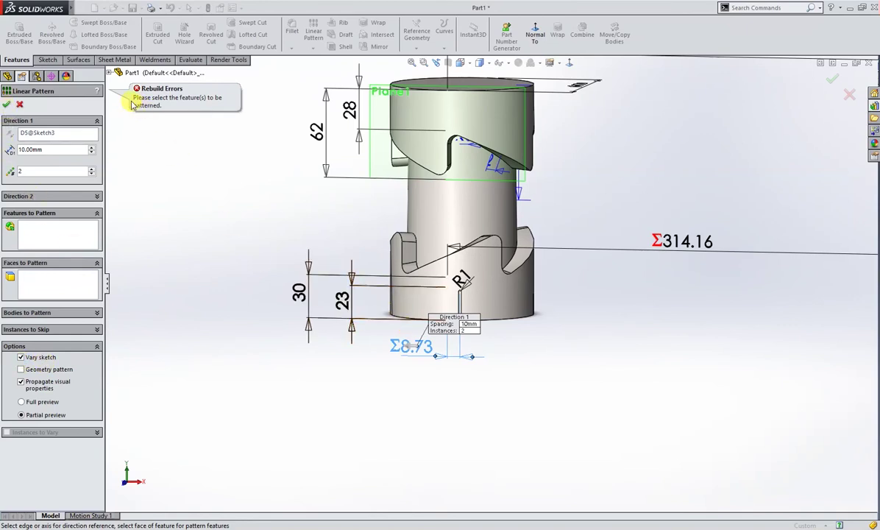
left_click(109, 73)
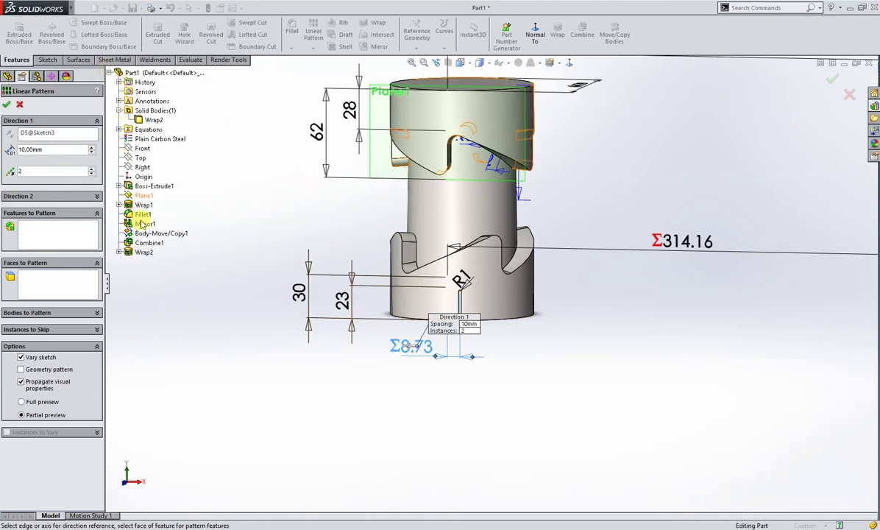
left_click(142, 253)
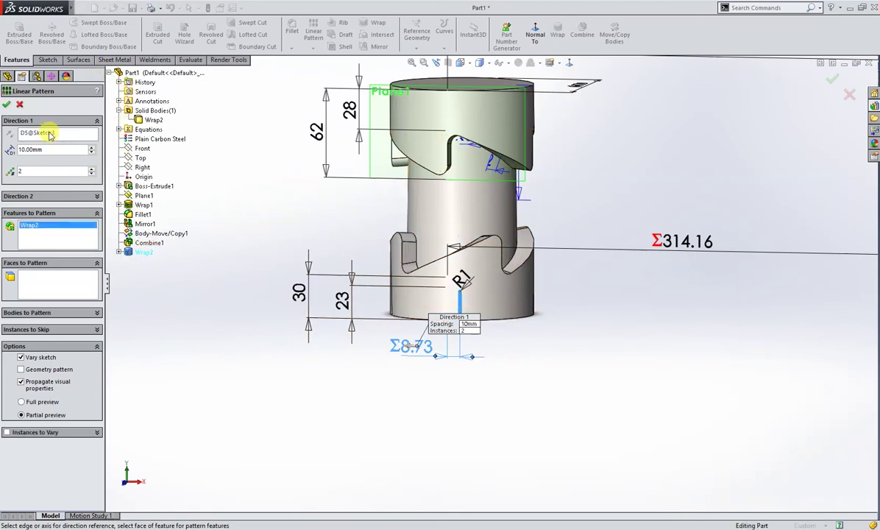
left_click(8, 103)
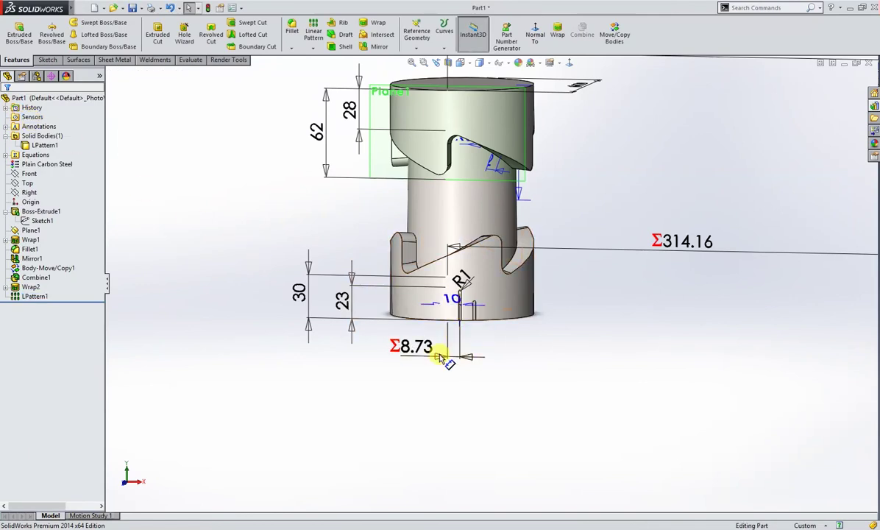
Drive LPattern1's 10 mm spacing with the equation "DIA"*pi/36, giving Σ8.73.
middle_click_drag(505, 342, 491, 350)
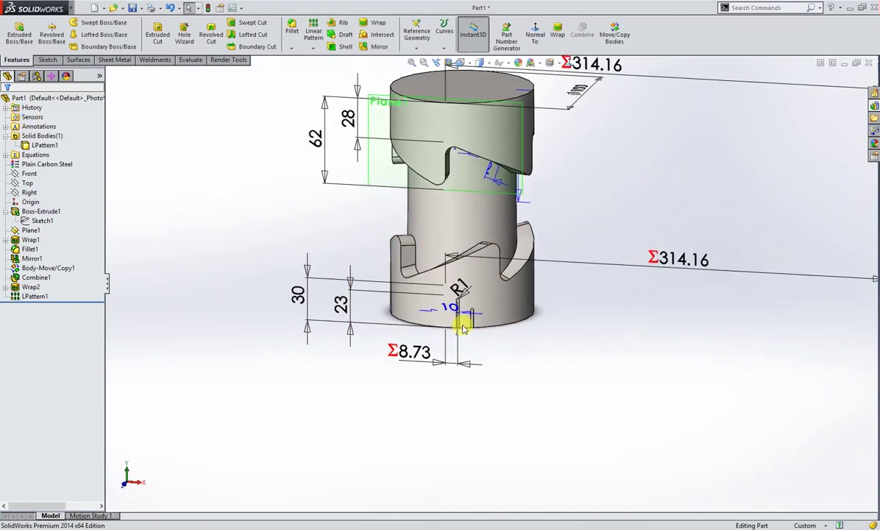
left_click_drag(455, 318, 497, 401)
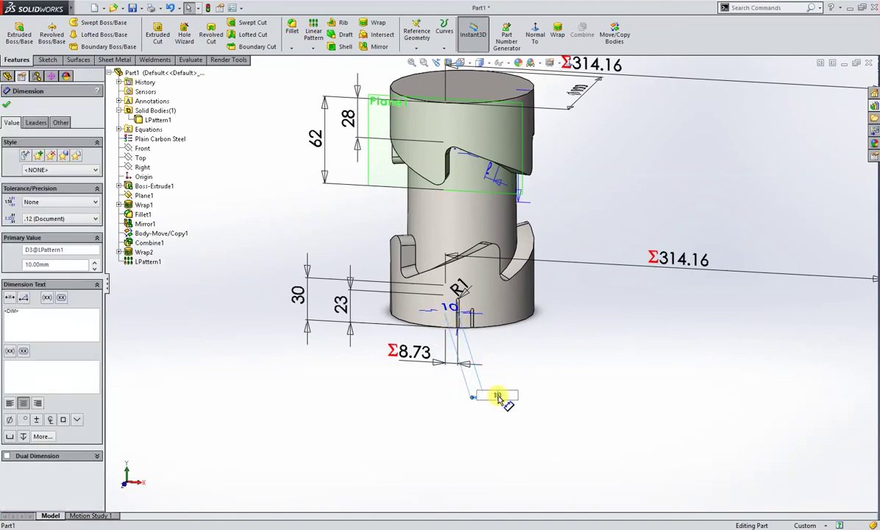
left_click_drag(506, 400, 504, 398)
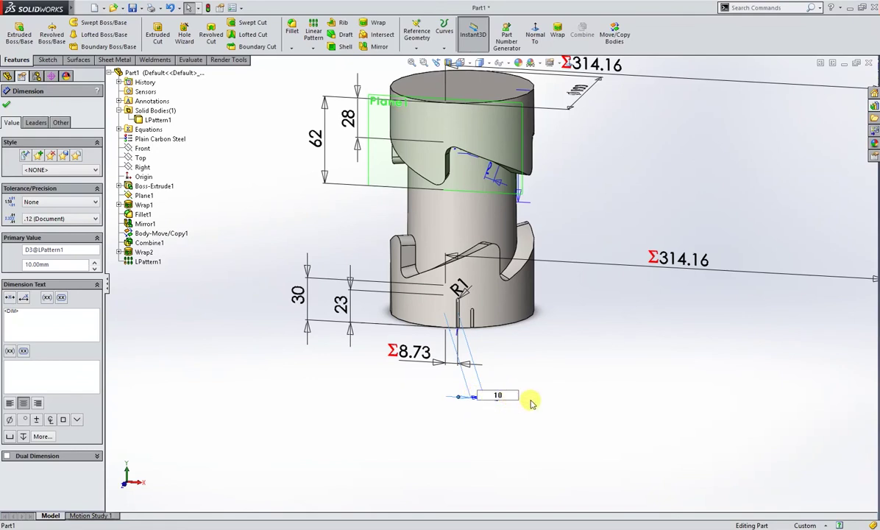
double_click(497, 397)
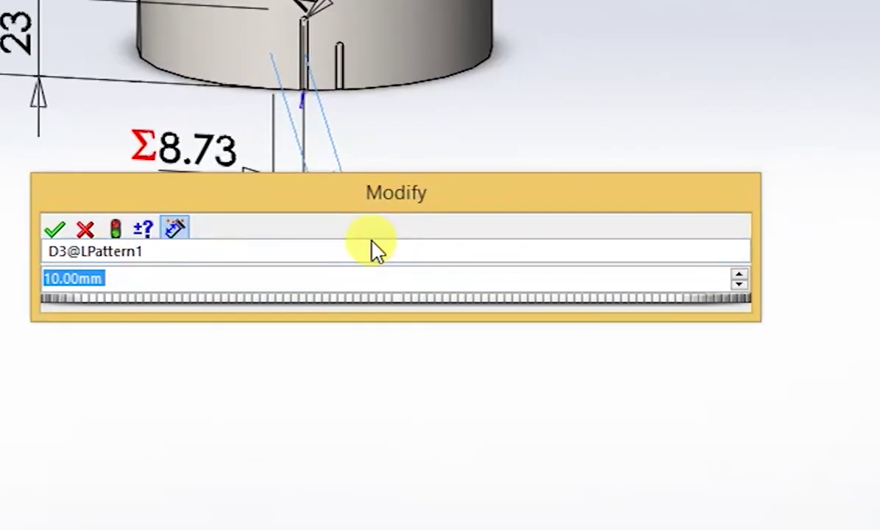
type("=")
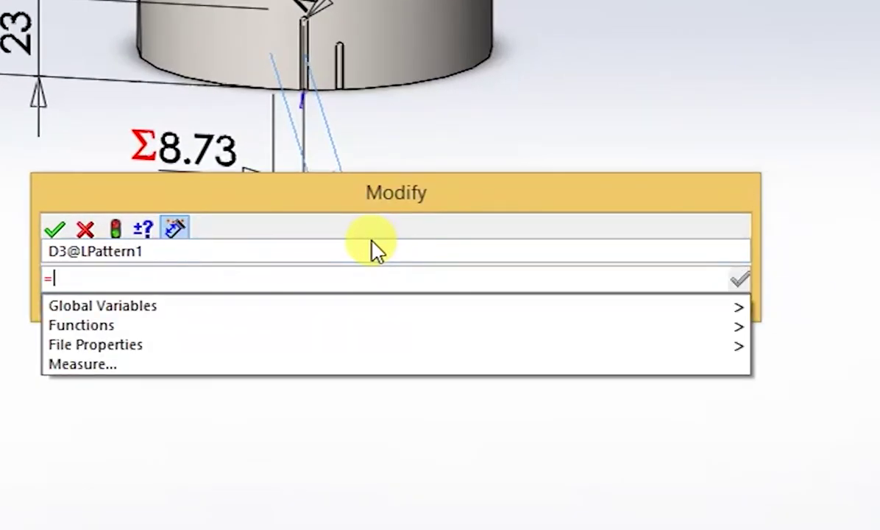
mouse_move(368, 344)
left_click(785, 309)
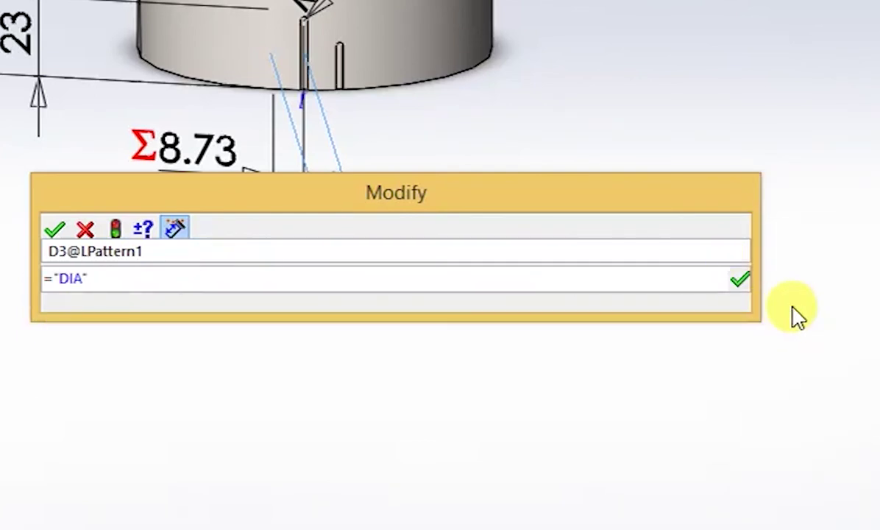
type("*")
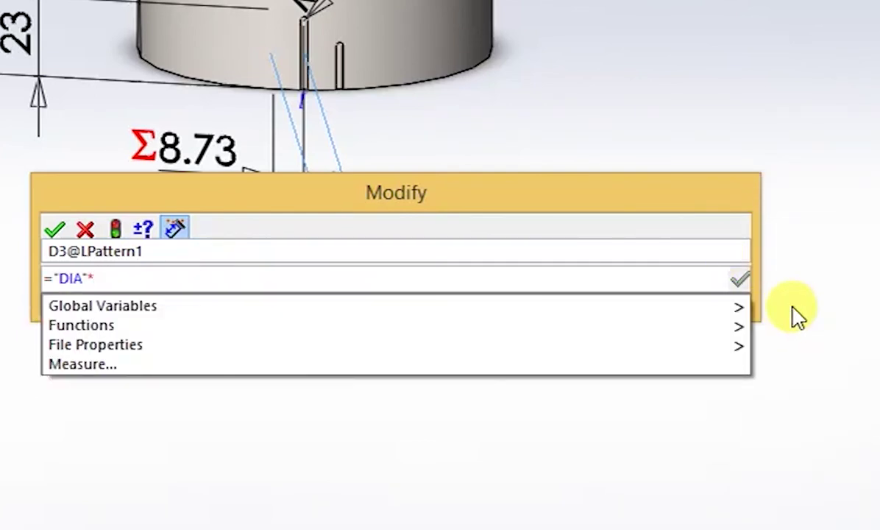
type("pi")
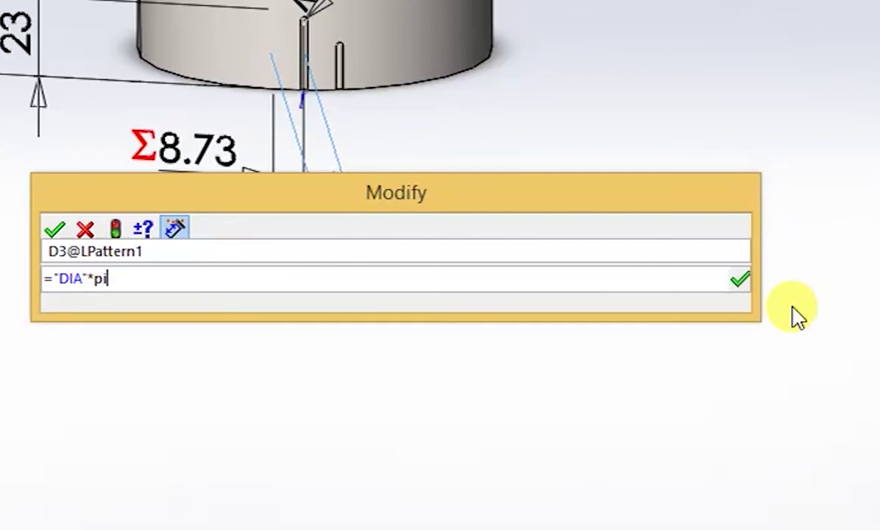
type("/36")
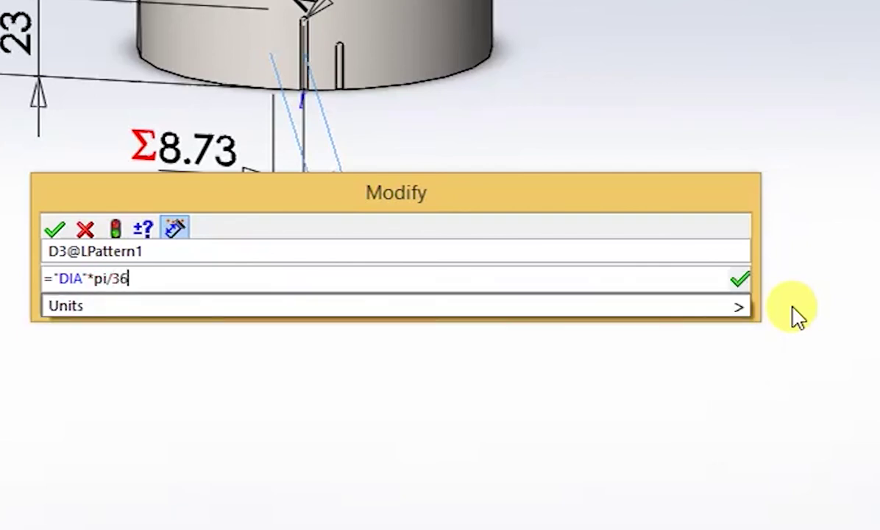
mouse_move(390, 305)
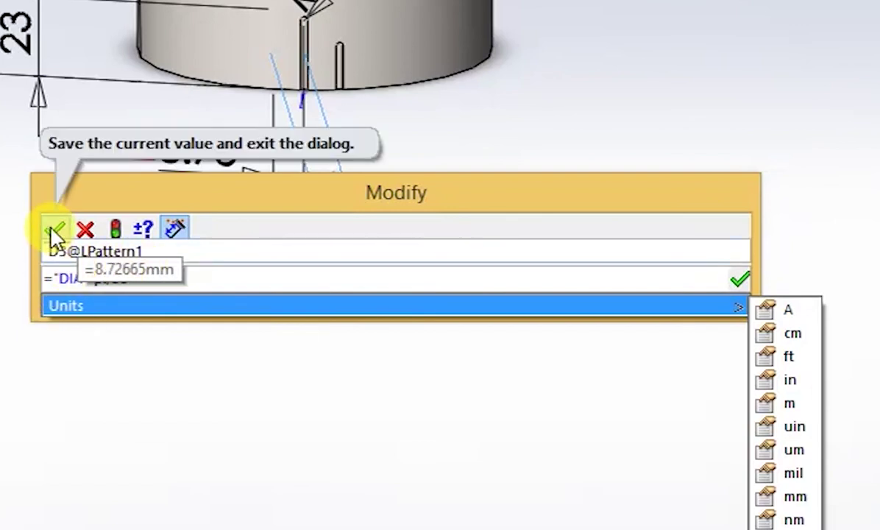
left_click(53, 231)
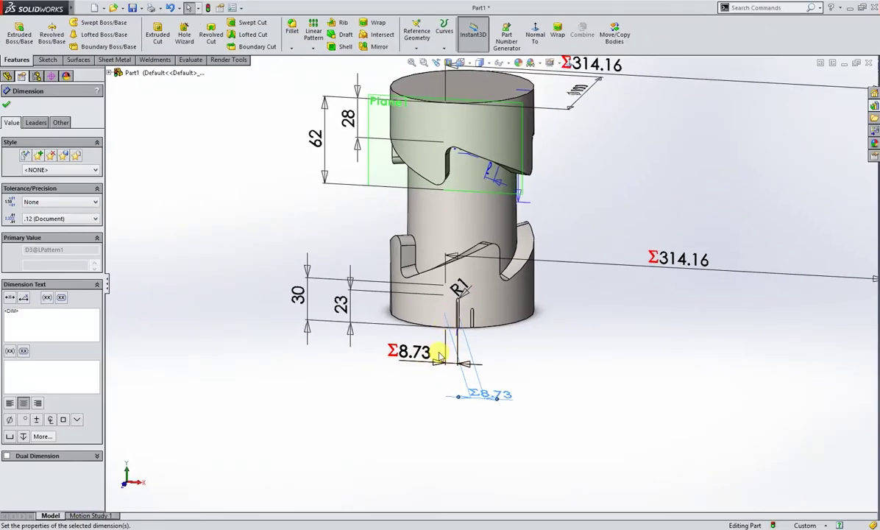
Set LPattern1's instance count to 36 so slots ring the cylinder's base.
mouse_move(438, 360)
middle_mouse_down()
mouse_move(434, 329)
mouse_move(436, 338)
middle_mouse_up()
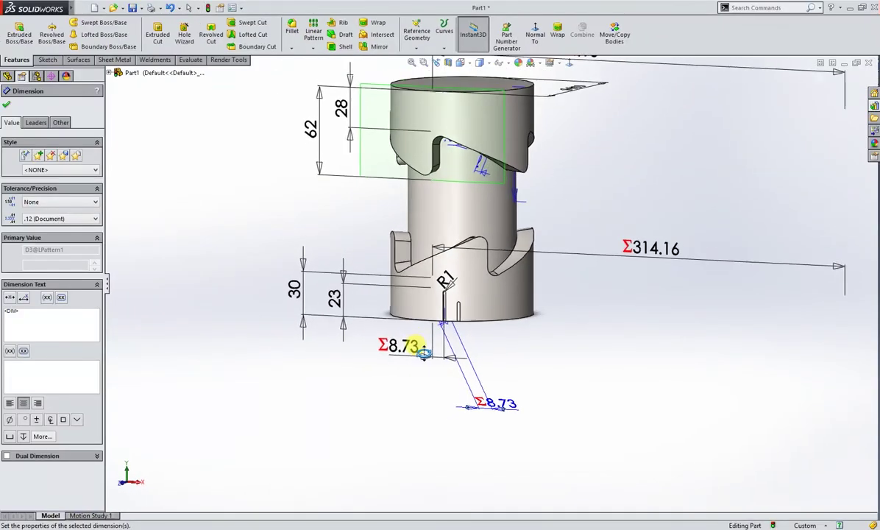
left_click(430, 306)
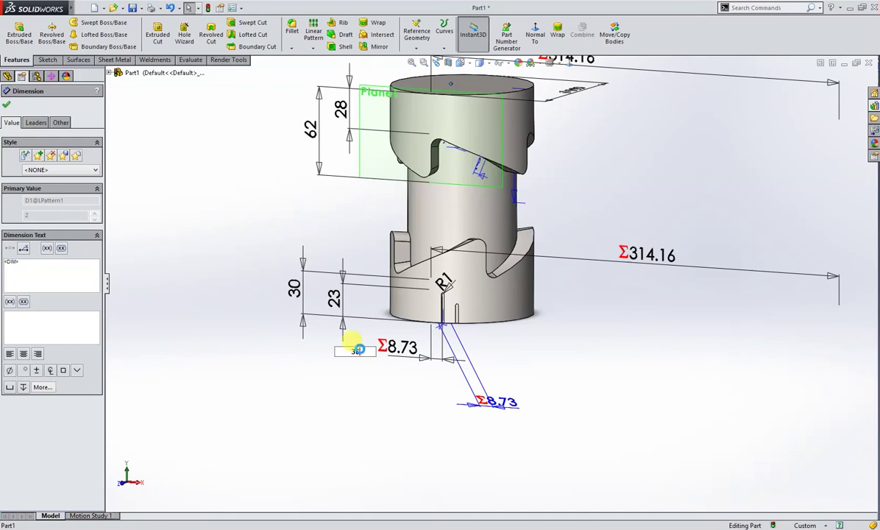
key("Return")
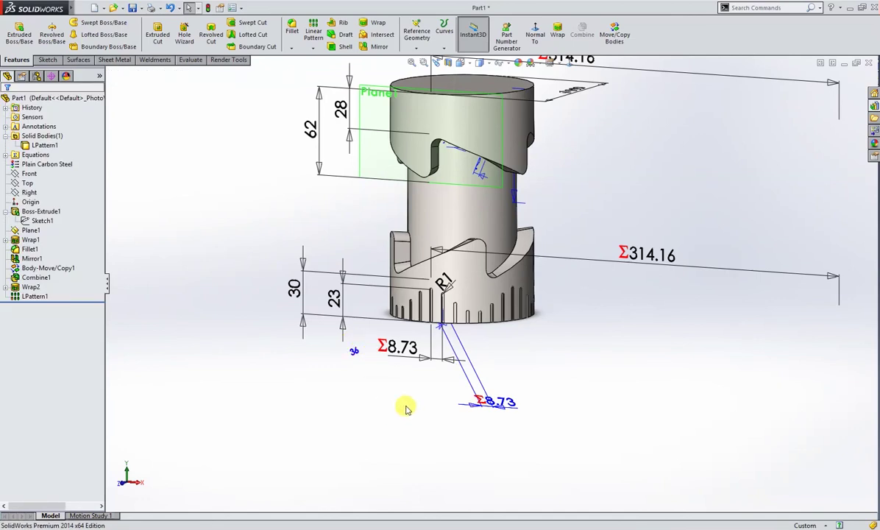
middle_click_drag(405, 409, 392, 416)
right_click_drag(370, 423, 404, 383)
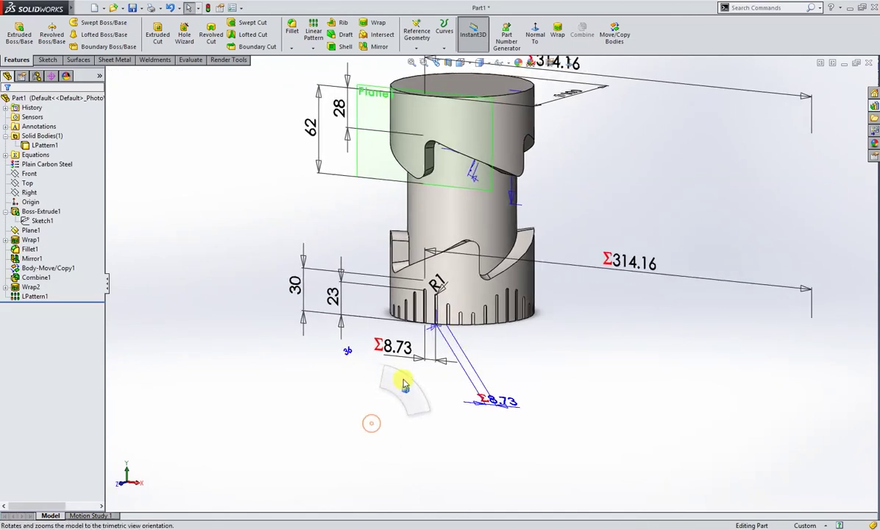
Turn off feature dimensions under Annotations and hide Plane1.
right_click(58, 134)
left_click(96, 163)
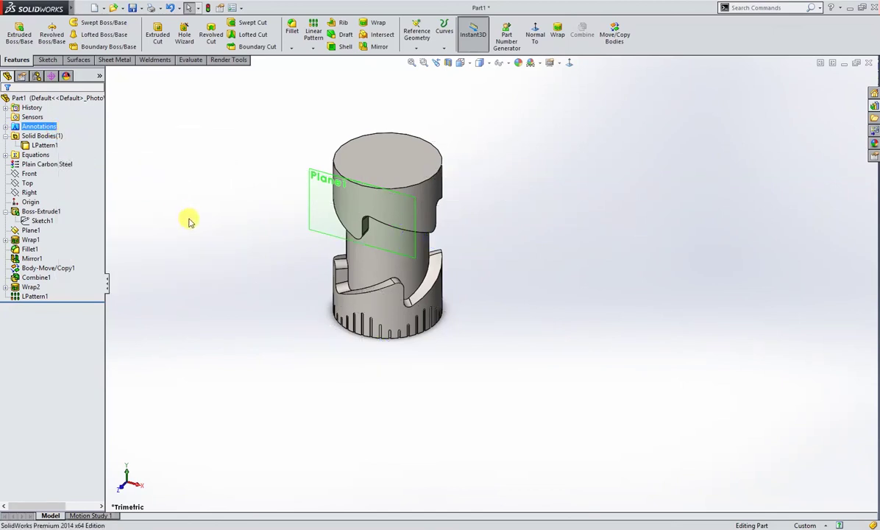
left_click(318, 208)
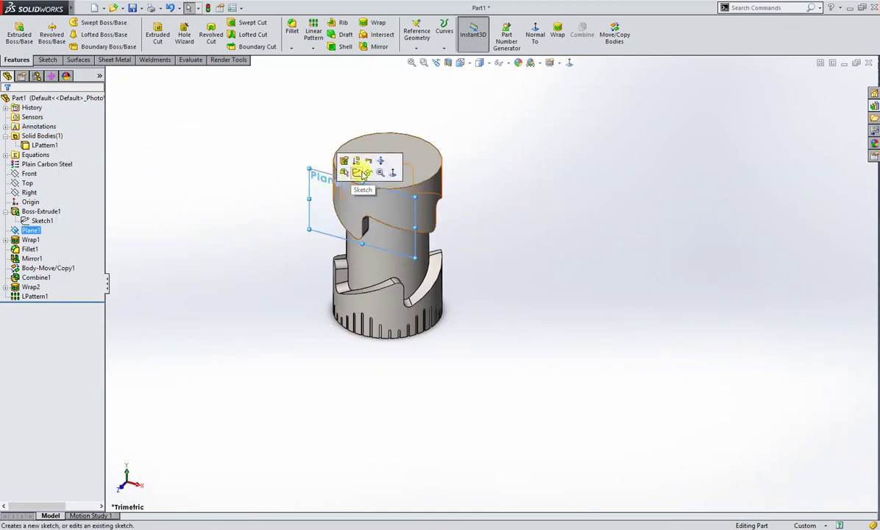
left_click(248, 224)
Rotate the slotted cylinder through several views to inspect it, then select its top face.
middle_click_drag(232, 254, 228, 277)
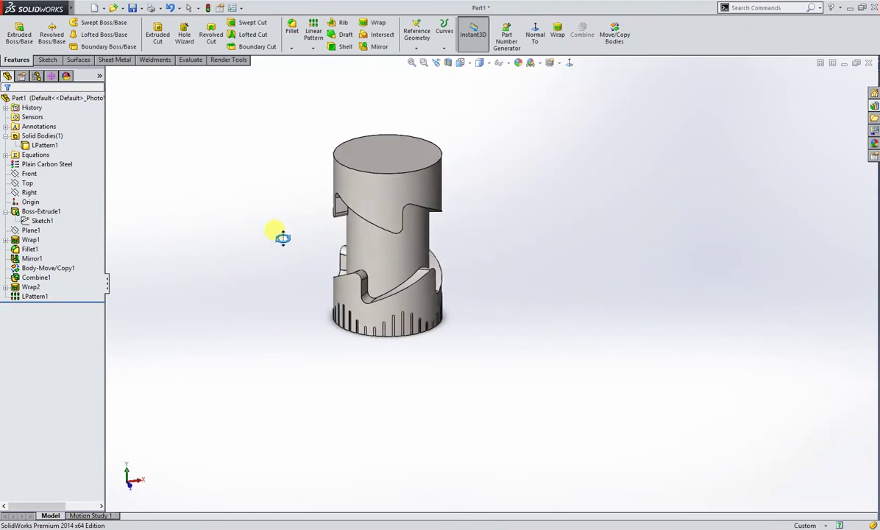
key("ctrl+shift+z")
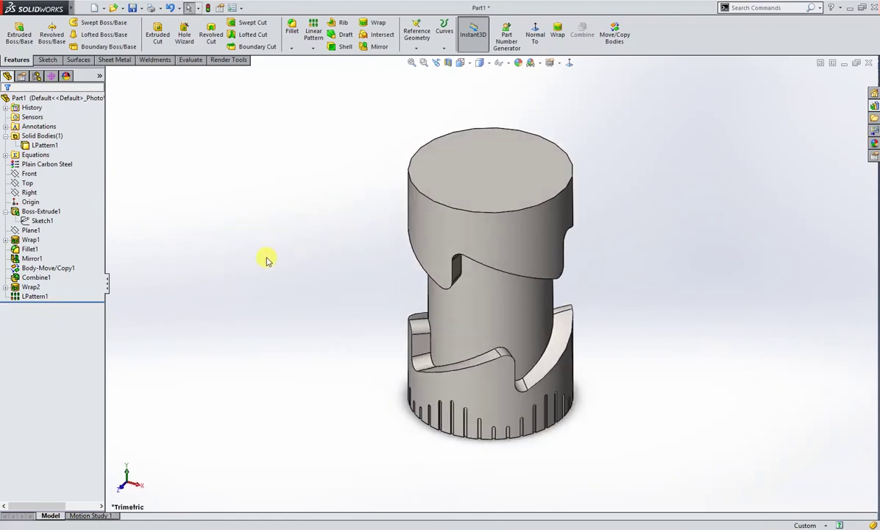
right_click_drag(263, 265, 294, 264)
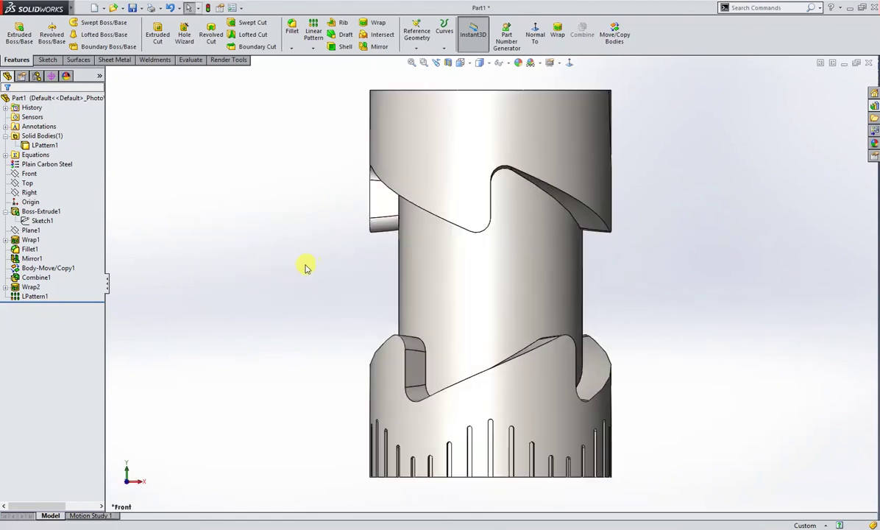
mouse_move(307, 280)
middle_mouse_down()
mouse_move(387, 295)
mouse_move(241, 286)
mouse_move(232, 364)
mouse_move(237, 354)
middle_mouse_up()
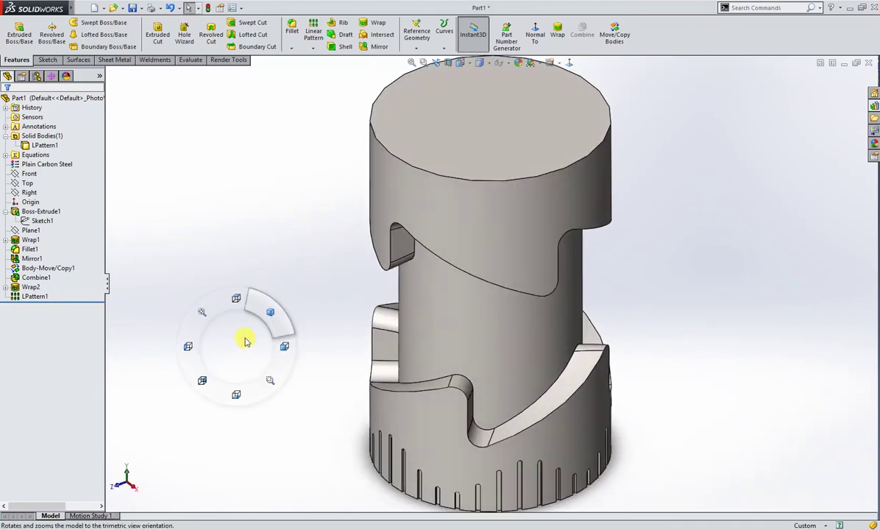
right_click_drag(245, 341, 199, 332)
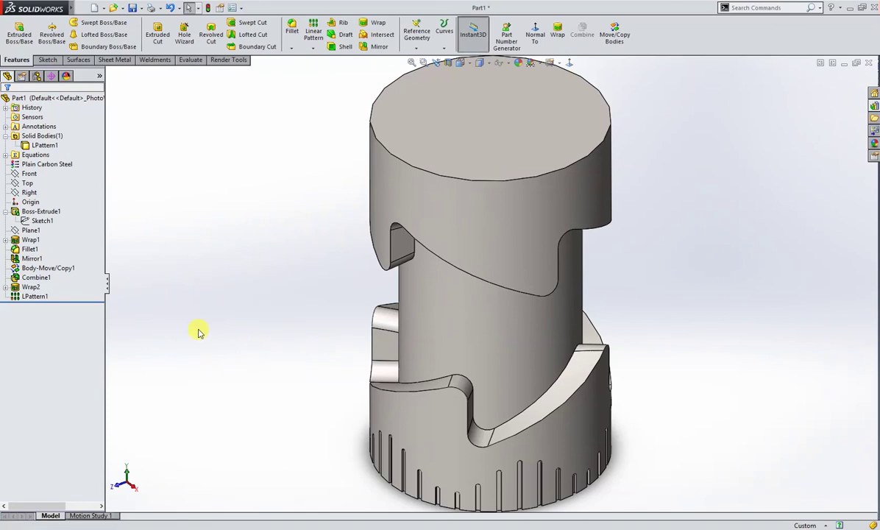
right_click(460, 145)
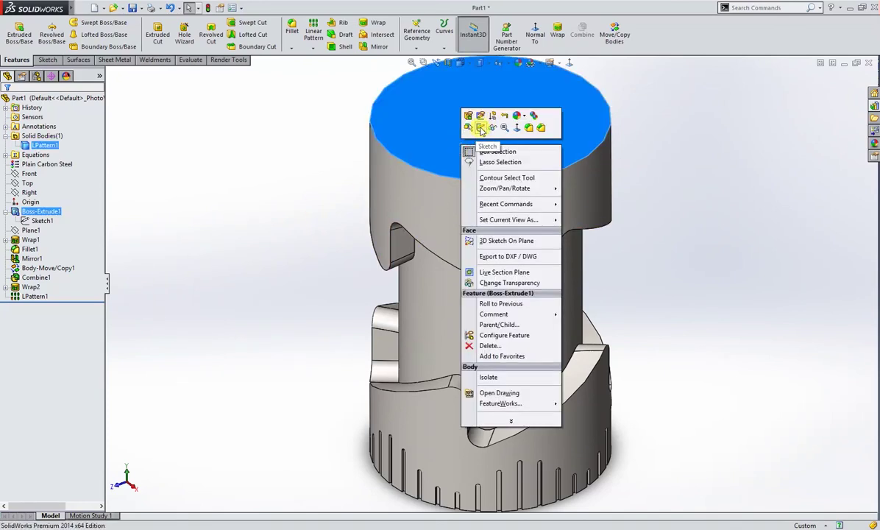
Sketch a circle centred on the top face and dimension it to Ø60 mm.
left_click(480, 129)
right_click_drag(300, 151, 342, 151)
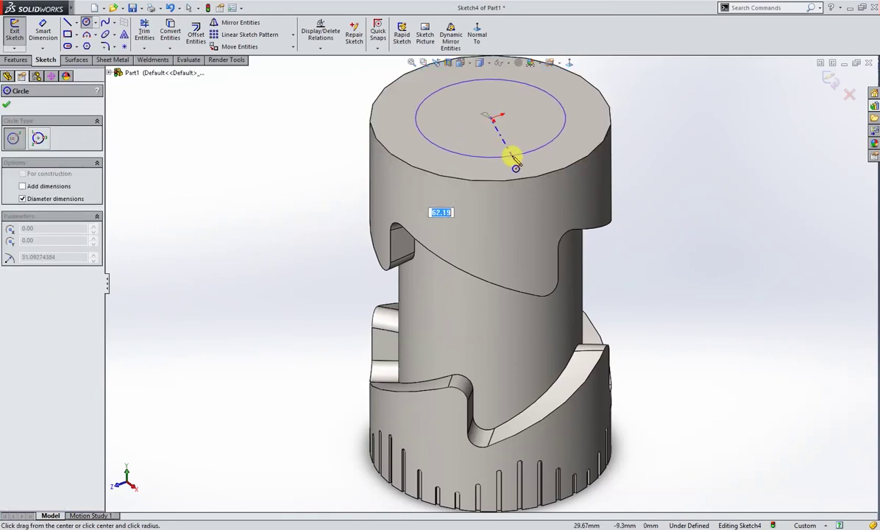
left_click_drag(492, 119, 532, 151)
right_click_drag(661, 283, 661, 235)
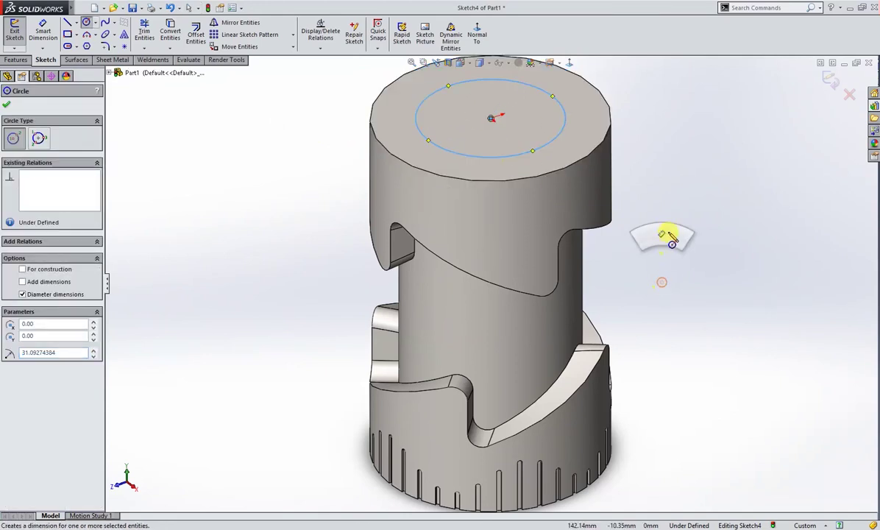
left_click(559, 150)
left_click(658, 173)
type("60")
key("Return")
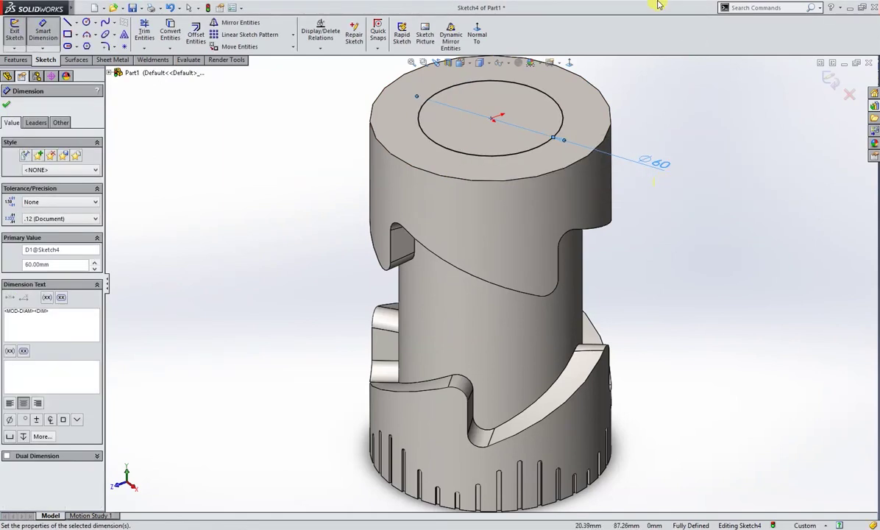
Extrude the Ø60 circle 100 mm as a boss, then select the shaft's base edge.
key("s")
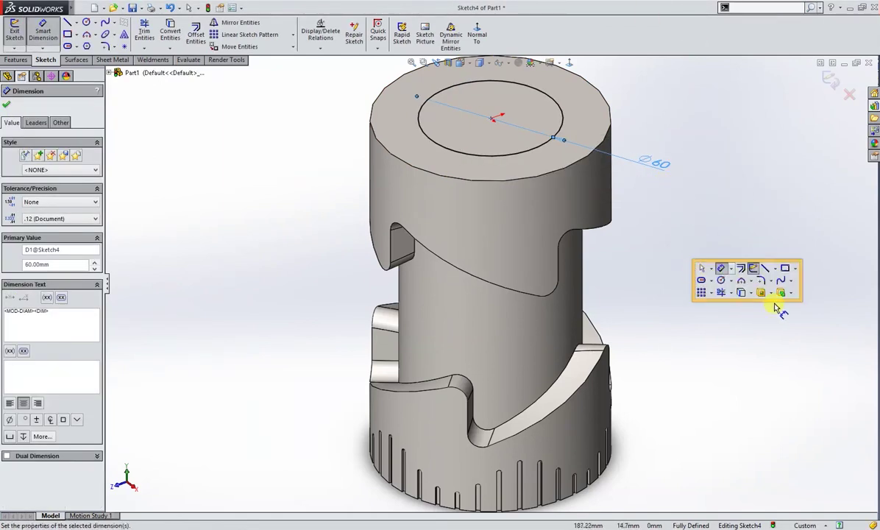
left_click(781, 292)
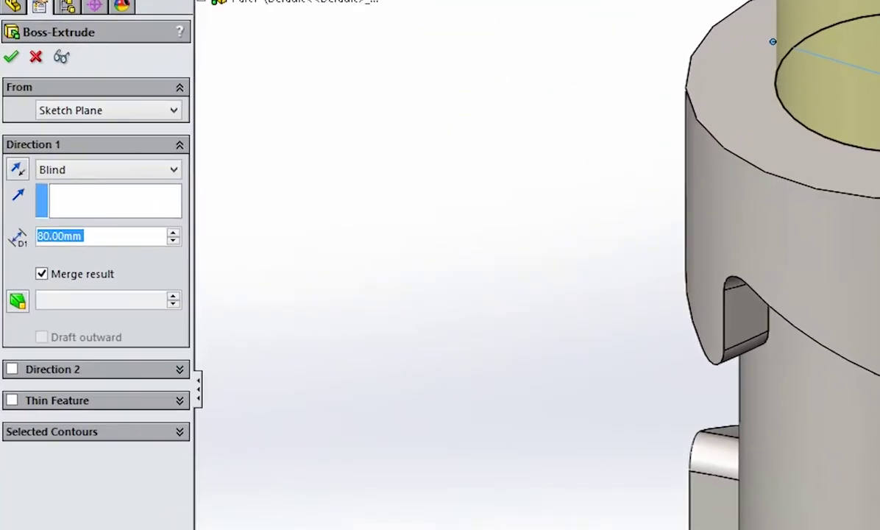
type("100")
key("Return")
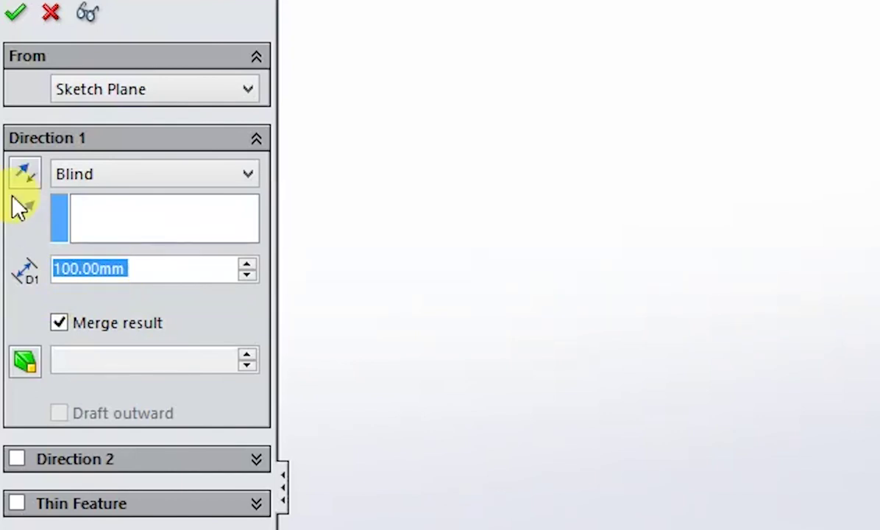
left_click(19, 17)
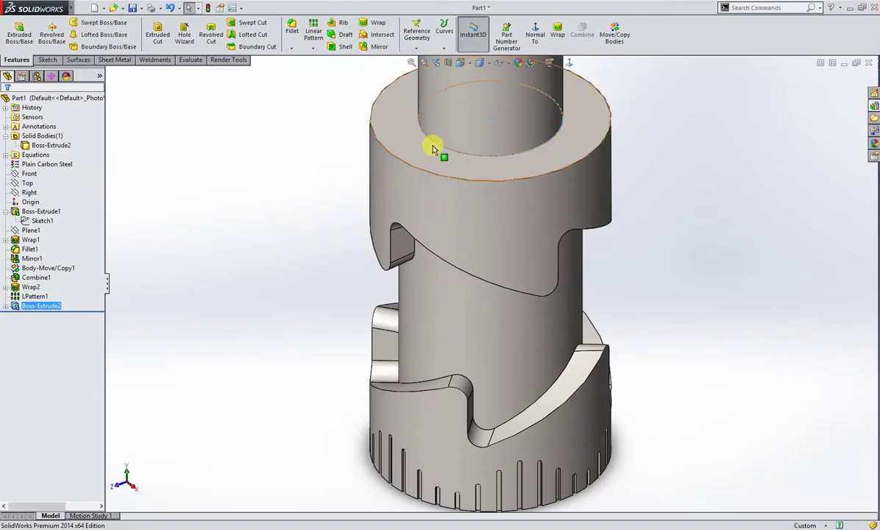
left_click(434, 147)
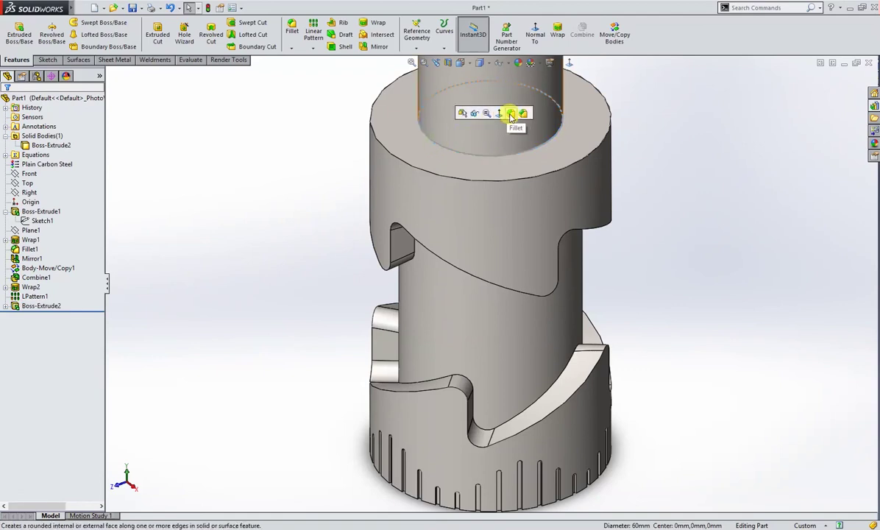
Fillet the shaft-to-top-face edge with a 10 mm radius.
left_click(503, 112)
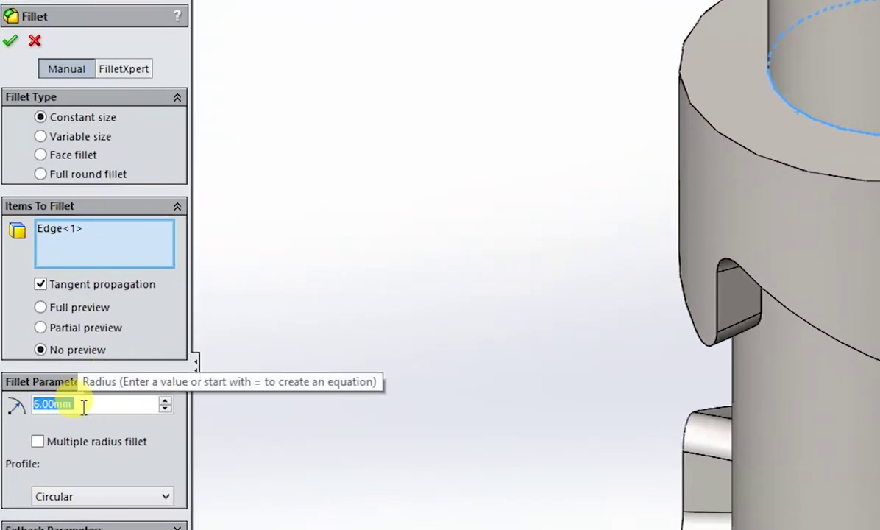
type("10")
key("Return")
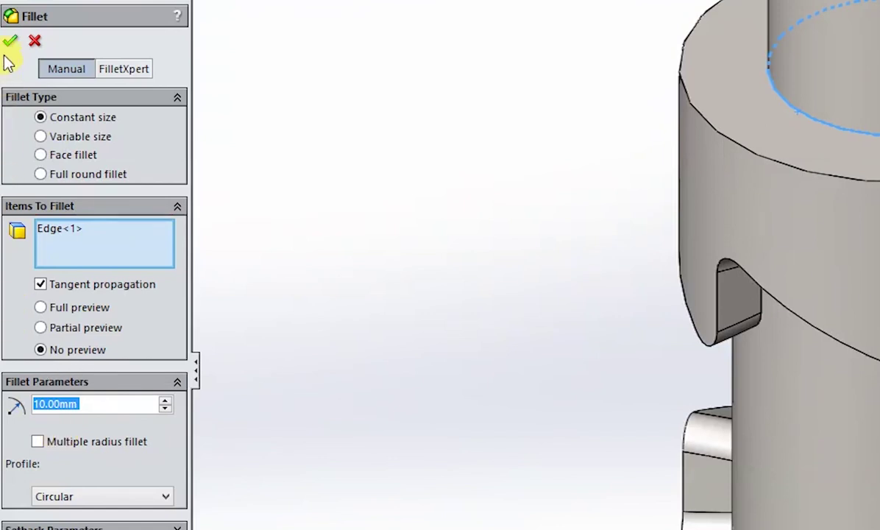
left_click(11, 43)
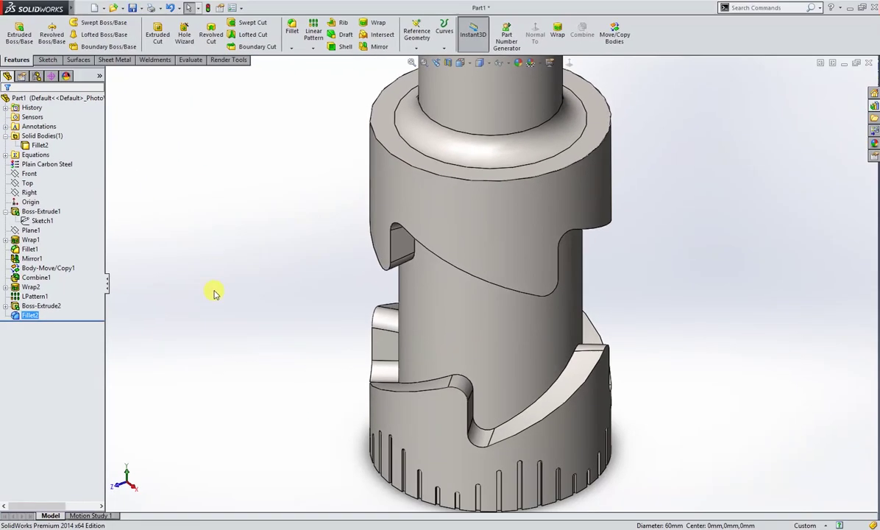
Turn on RealView Graphics and orbit the filleted model to view it, including the underside.
key("f")
mouse_move(280, 250)
middle_mouse_down()
mouse_move(406, 277)
mouse_move(271, 276)
mouse_move(387, 276)
middle_mouse_up()
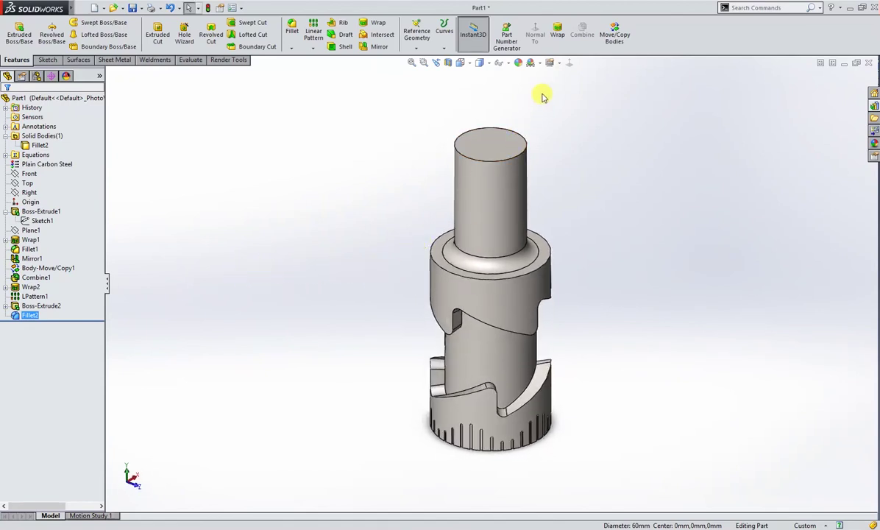
left_click(560, 63)
left_click(559, 75)
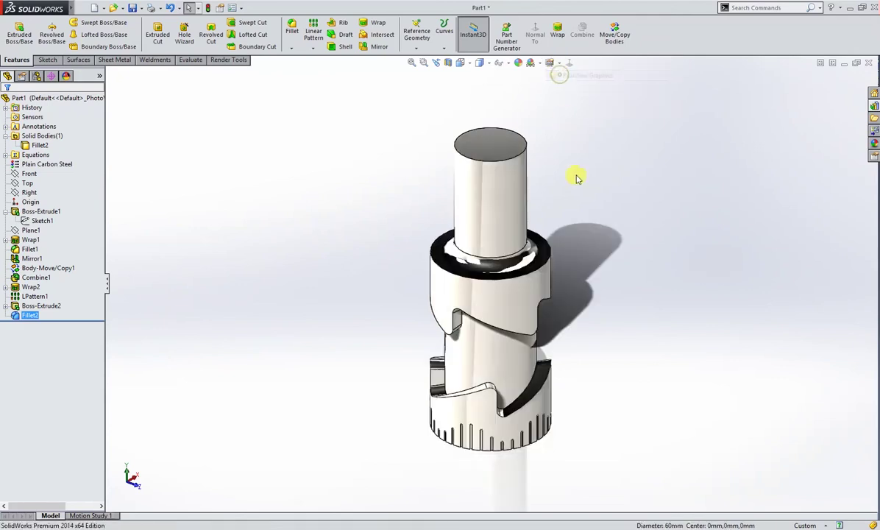
mouse_move(637, 428)
middle_mouse_down()
mouse_move(448, 452)
mouse_move(350, 361)
mouse_move(318, 298)
mouse_move(278, 298)
mouse_move(472, 305)
mouse_move(581, 322)
mouse_move(365, 320)
mouse_move(325, 328)
mouse_move(324, 382)
mouse_move(298, 409)
middle_mouse_up()
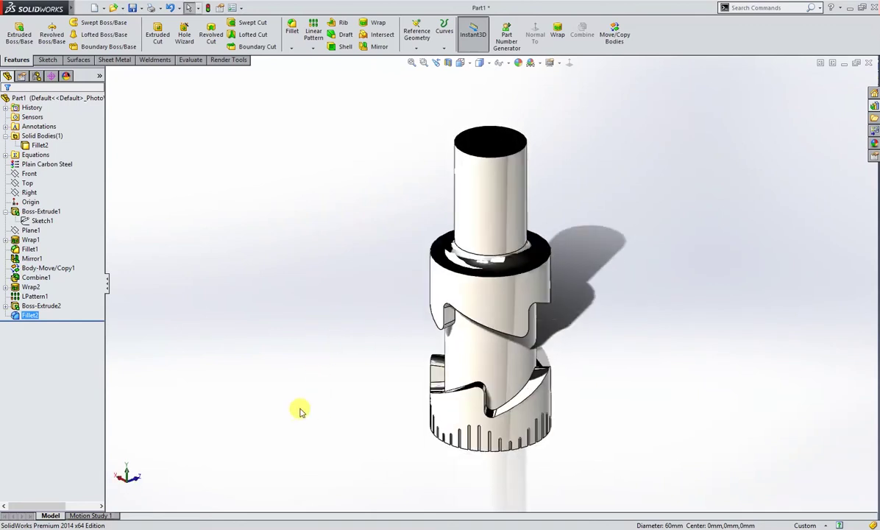